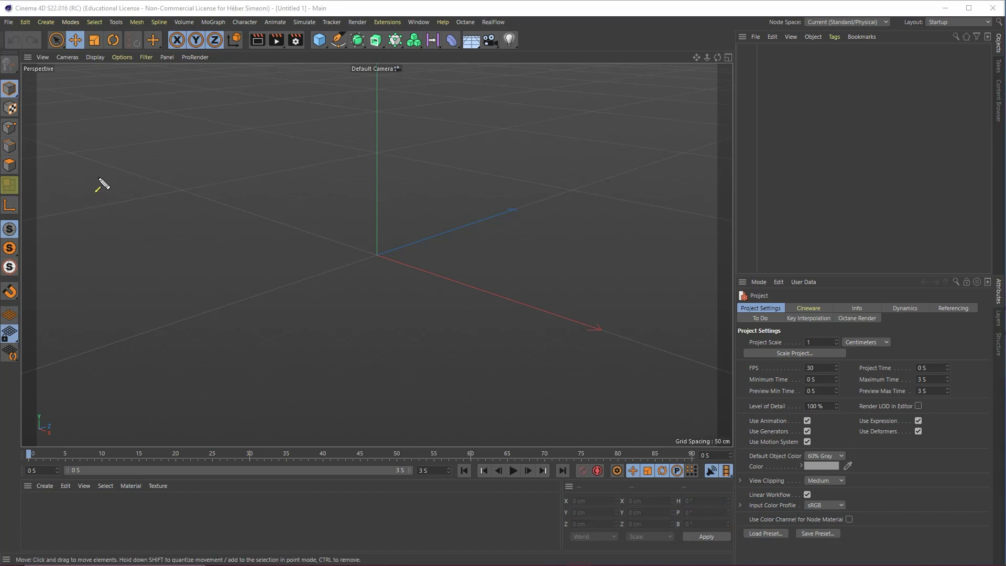
{"action": "left_click_drag", "start_coordinate": [165, 330], "coordinate": [50, 19]}
{"action": "left_click_drag", "start_coordinate": [359, 254], "coordinate": [345, 231], "text": "alt"}
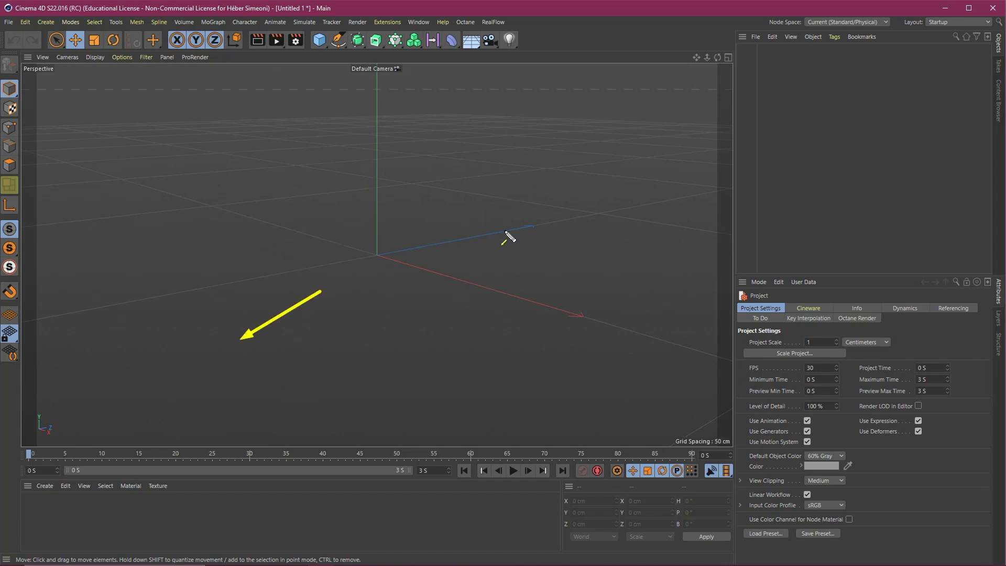
{"action": "mouse_move", "coordinate": [482, 156]}
{"action": "left_mouse_down"}
{"action": "mouse_move", "coordinate": [433, 178]}
{"action": "mouse_move", "coordinate": [532, 274]}
{"action": "mouse_move", "coordinate": [403, 253]}
{"action": "left_mouse_up"}
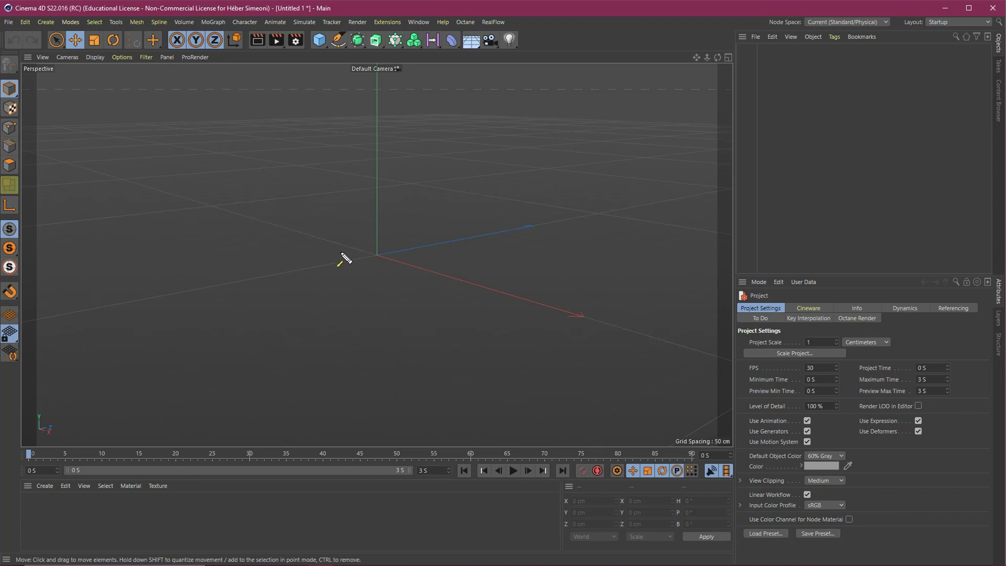
Add a cylinder primitive to the empty scene and set its height to 30 cm.
{"action": "left_click_drag", "start_coordinate": [281, 299], "coordinate": [315, 51]}
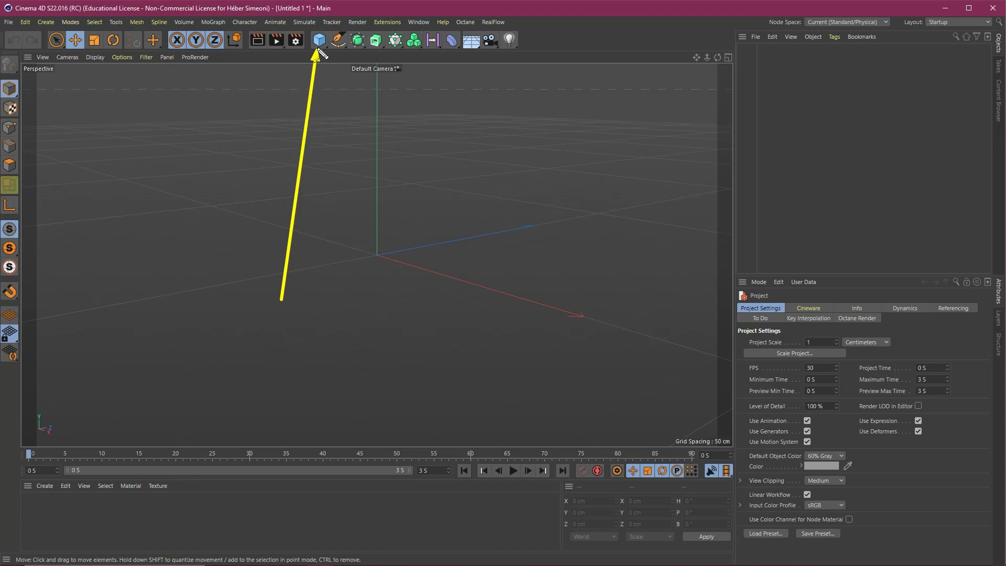
{"action": "left_click", "coordinate": [319, 40]}
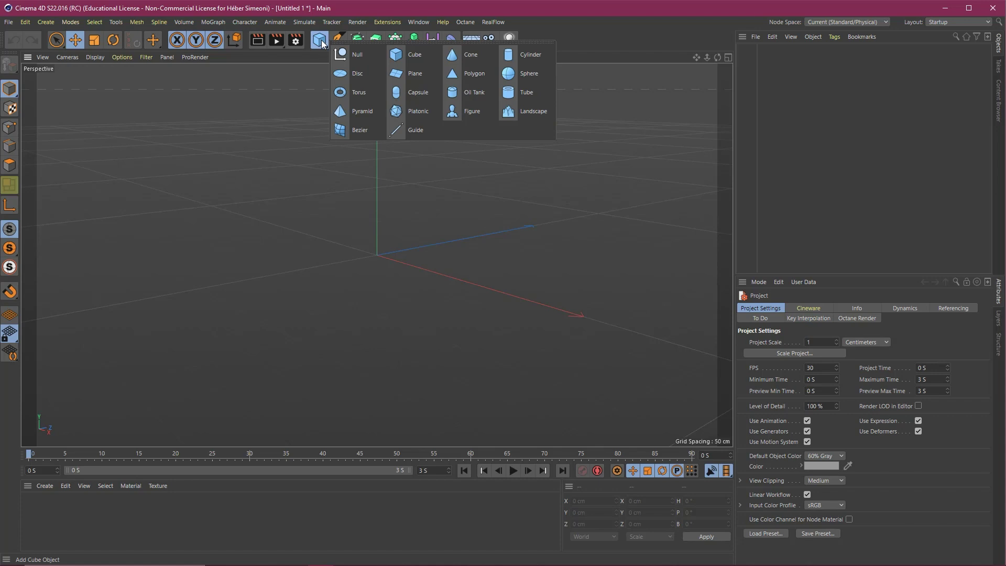
{"action": "left_click", "coordinate": [534, 52]}
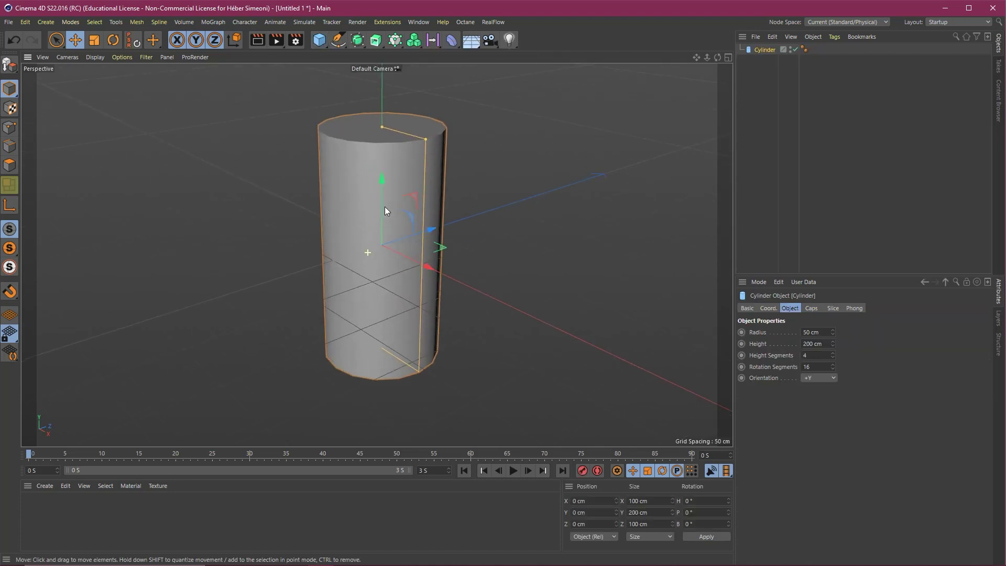
{"action": "scroll", "coordinate": [384, 241], "scroll_direction": "down", "scroll_amount": 3}
{"action": "scroll", "coordinate": [385, 243], "scroll_direction": "down", "scroll_amount": 2}
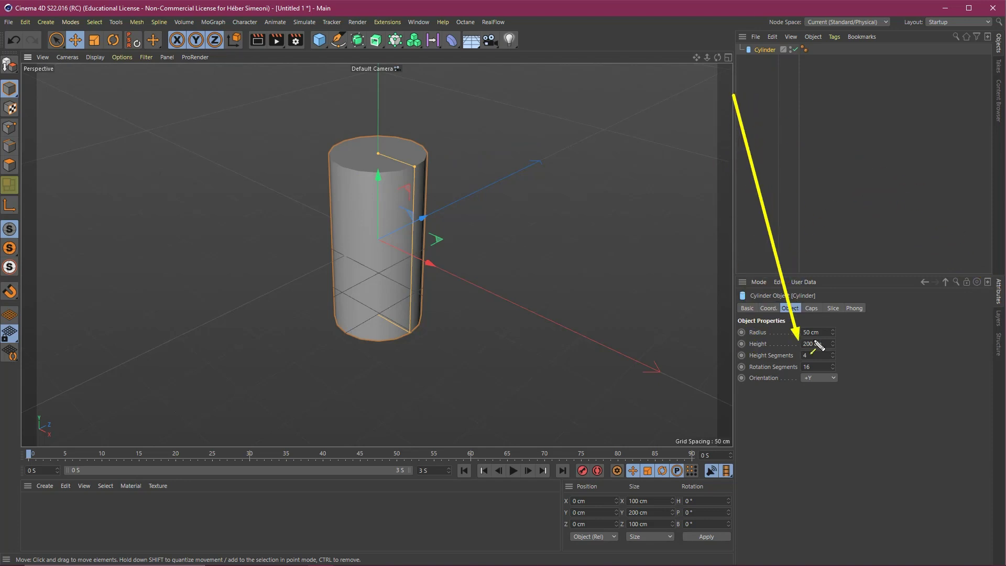
{"action": "left_click_drag", "start_coordinate": [831, 343], "coordinate": [784, 341]}
{"action": "type", "text": "30"}
{"action": "key", "text": "Return"}
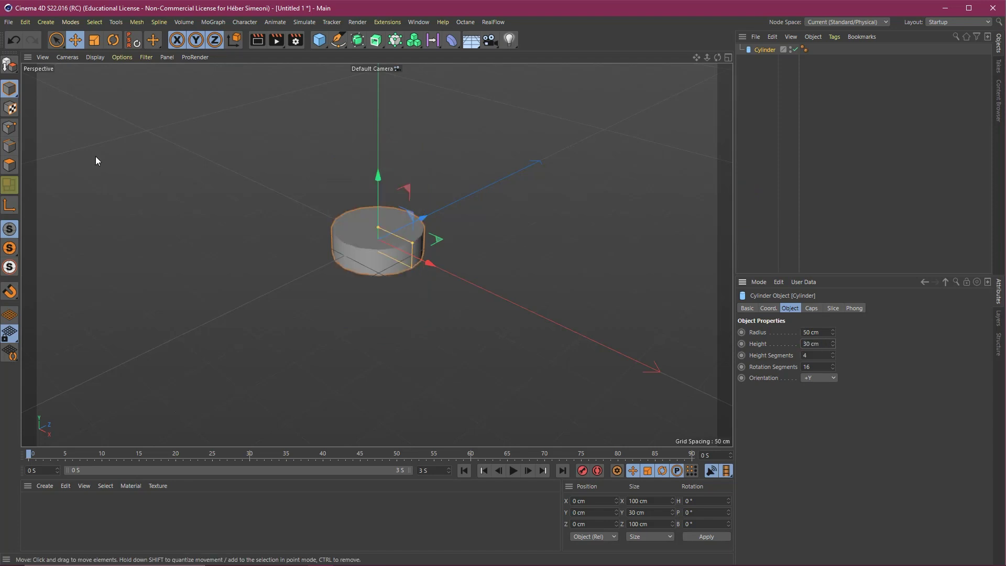
Smooth the cylinder's faceted outline by setting its rotation segments to 64.
{"action": "scroll", "coordinate": [360, 240], "scroll_direction": "up", "scroll_amount": 5}
{"action": "left_click_drag", "start_coordinate": [466, 156], "coordinate": [398, 244], "text": "alt"}
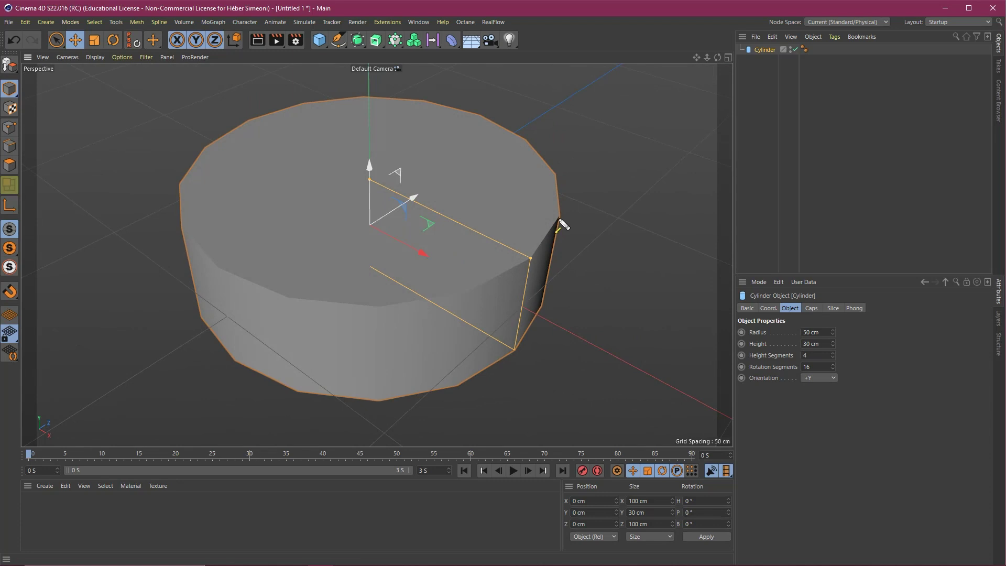
{"action": "mouse_move", "coordinate": [655, 36]}
{"action": "left_mouse_down"}
{"action": "mouse_move", "coordinate": [538, 138]}
{"action": "mouse_move", "coordinate": [338, 99]}
{"action": "mouse_move", "coordinate": [546, 156]}
{"action": "left_mouse_up"}
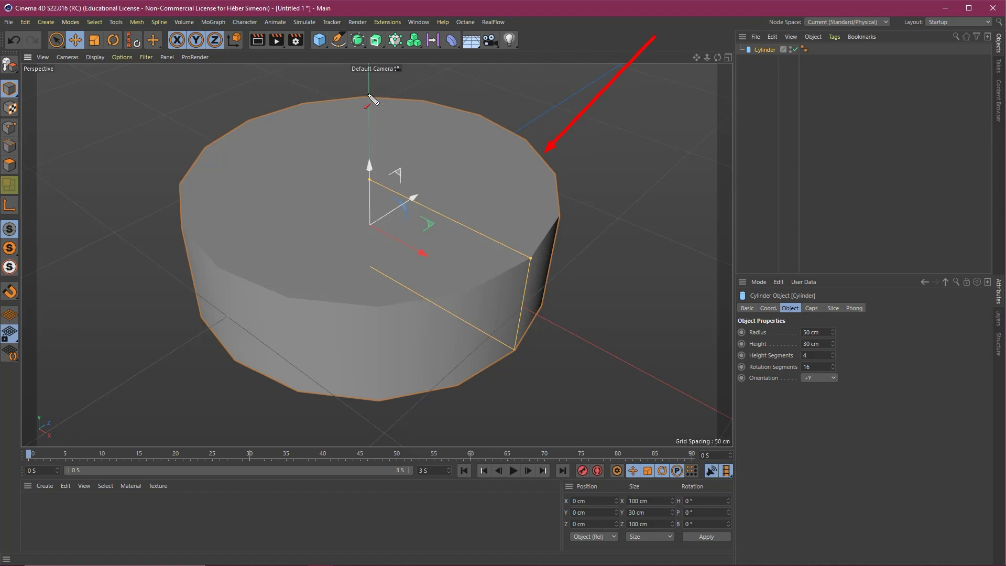
{"action": "mouse_move", "coordinate": [564, 55]}
{"action": "left_mouse_down"}
{"action": "mouse_move", "coordinate": [184, 186]}
{"action": "mouse_move", "coordinate": [554, 135]}
{"action": "mouse_move", "coordinate": [540, 159]}
{"action": "mouse_move", "coordinate": [197, 162]}
{"action": "mouse_move", "coordinate": [253, 121]}
{"action": "mouse_move", "coordinate": [353, 111]}
{"action": "mouse_move", "coordinate": [551, 179]}
{"action": "mouse_move", "coordinate": [377, 95]}
{"action": "mouse_move", "coordinate": [574, 180]}
{"action": "mouse_move", "coordinate": [293, 77]}
{"action": "left_mouse_up"}
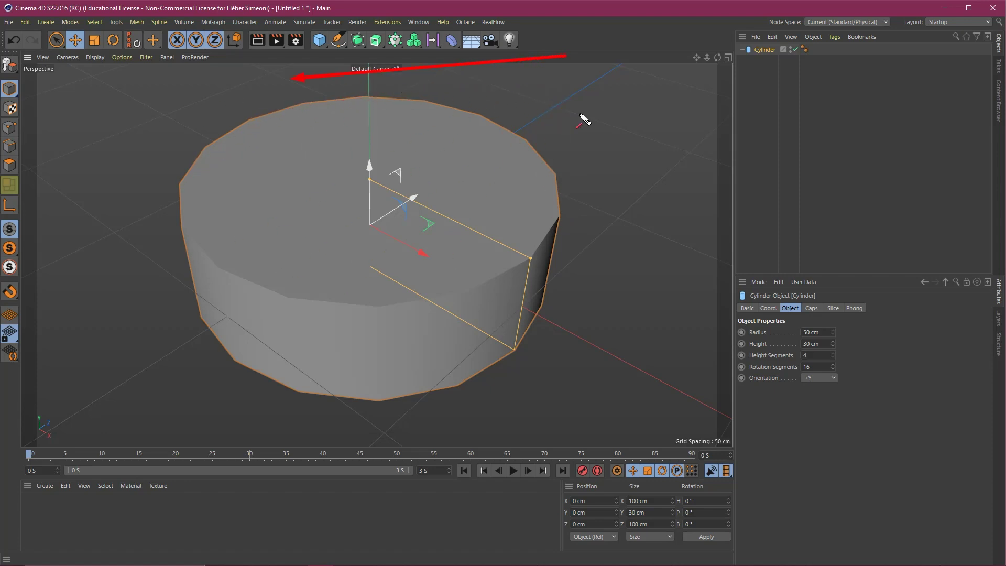
{"action": "mouse_move", "coordinate": [581, 116]}
{"action": "left_mouse_down"}
{"action": "mouse_move", "coordinate": [516, 158]}
{"action": "mouse_move", "coordinate": [391, 99]}
{"action": "mouse_move", "coordinate": [374, 103]}
{"action": "mouse_move", "coordinate": [435, 101]}
{"action": "mouse_move", "coordinate": [543, 147]}
{"action": "mouse_move", "coordinate": [545, 243]}
{"action": "mouse_move", "coordinate": [734, 283]}
{"action": "mouse_move", "coordinate": [754, 361]}
{"action": "mouse_move", "coordinate": [817, 373]}
{"action": "mouse_move", "coordinate": [793, 367]}
{"action": "left_mouse_up"}
{"action": "key", "text": "Escape"}
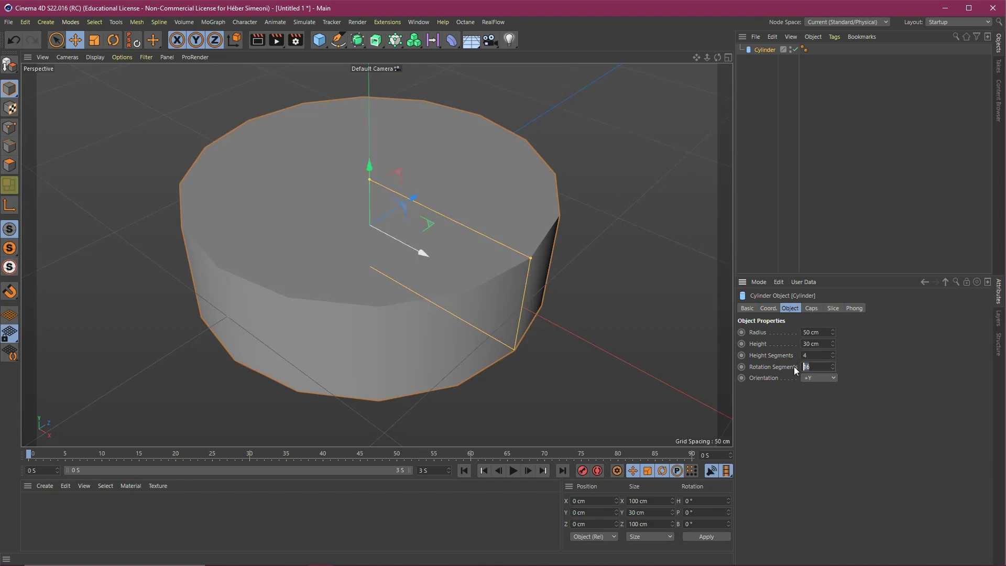
{"action": "type", "text": "64"}
{"action": "key", "text": "Return"}
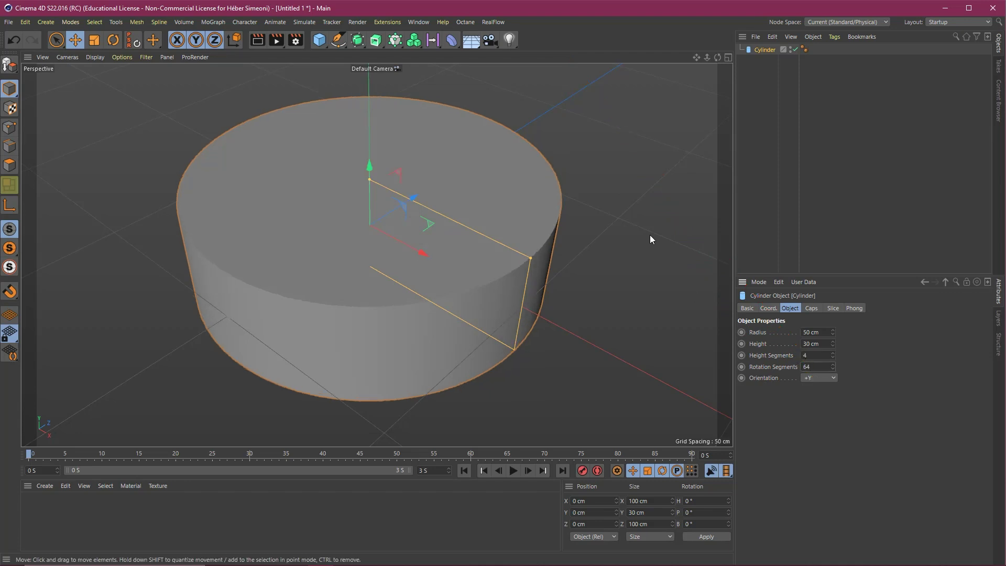
Enable the fillet on the cylinder's caps to round its edges.
{"action": "mouse_move", "coordinate": [676, 49]}
{"action": "left_mouse_down"}
{"action": "mouse_move", "coordinate": [461, 115]}
{"action": "mouse_move", "coordinate": [398, 94]}
{"action": "mouse_move", "coordinate": [551, 173]}
{"action": "mouse_move", "coordinate": [263, 358]}
{"action": "mouse_move", "coordinate": [286, 83]}
{"action": "mouse_move", "coordinate": [128, 117]}
{"action": "mouse_move", "coordinate": [608, 45]}
{"action": "mouse_move", "coordinate": [460, 187]}
{"action": "left_mouse_up"}
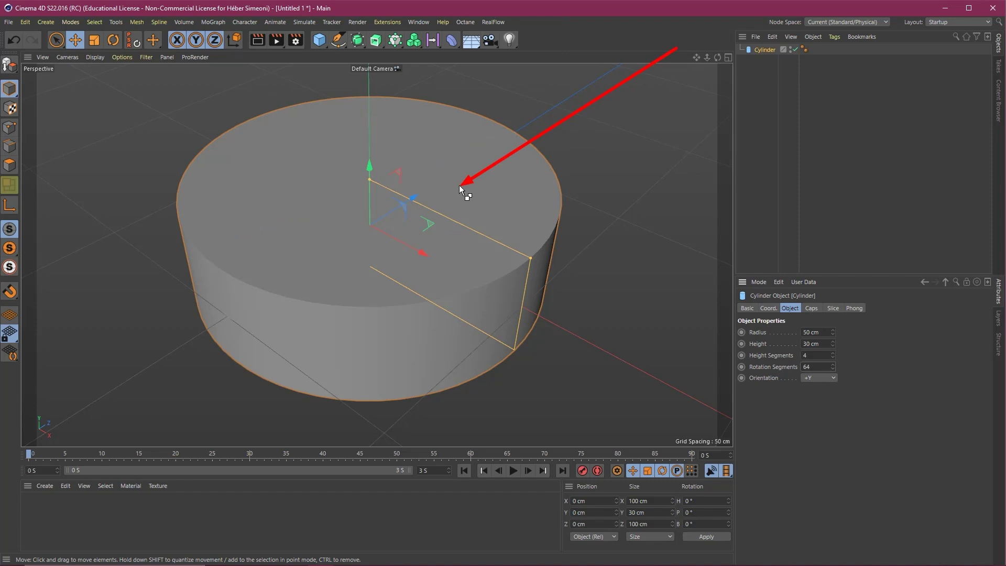
{"action": "left_click_drag", "start_coordinate": [779, 124], "coordinate": [813, 305]}
{"action": "left_click", "coordinate": [811, 308]}
{"action": "mouse_move", "coordinate": [456, 230]}
{"action": "left_mouse_down", "text": "alt"}
{"action": "mouse_move", "coordinate": [442, 187]}
{"action": "mouse_move", "coordinate": [397, 202]}
{"action": "left_mouse_up", "text": "alt"}
{"action": "scroll", "coordinate": [398, 201], "scroll_direction": "up", "scroll_amount": 5}
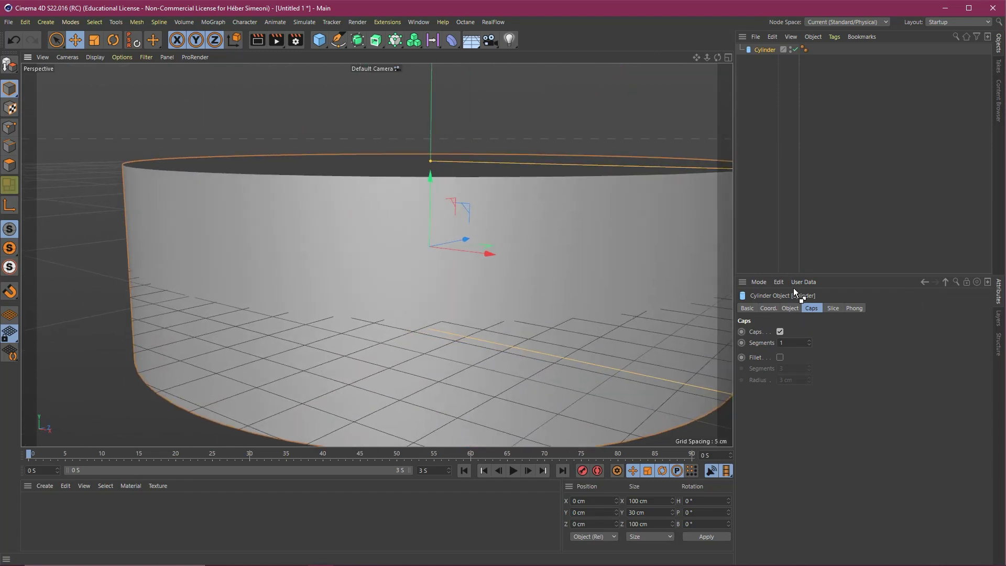
{"action": "left_click_drag", "start_coordinate": [856, 199], "coordinate": [755, 361]}
{"action": "left_click", "coordinate": [781, 357]}
{"action": "left_click", "coordinate": [781, 357]}
{"action": "left_click", "coordinate": [781, 357]}
{"action": "left_click", "coordinate": [781, 357]}
{"action": "left_click", "coordinate": [781, 357]}
{"action": "left_click", "coordinate": [781, 357]}
{"action": "left_click", "coordinate": [781, 357]}
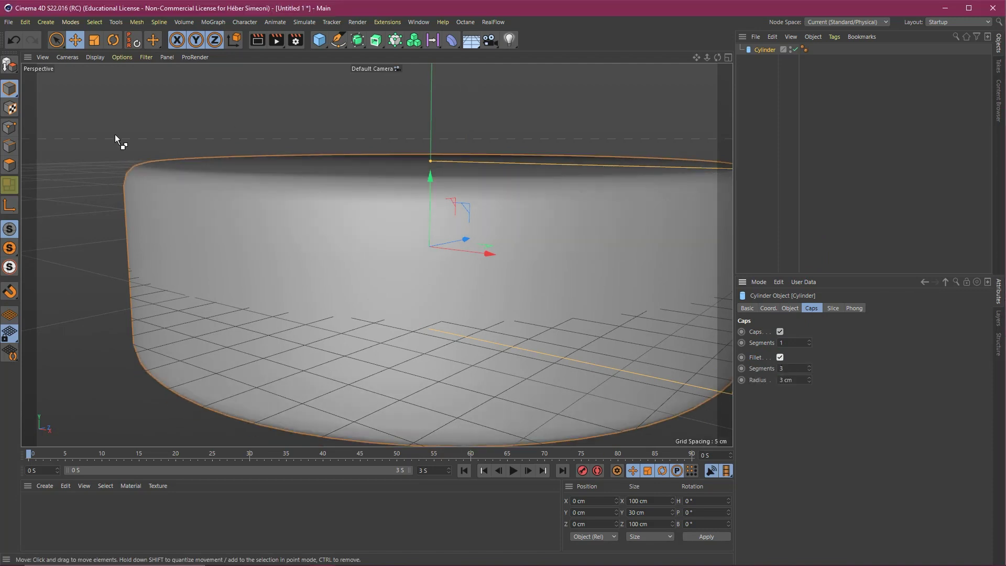
Set the fillet radius of the cylinder's caps to 1 cm.
{"action": "mouse_move", "coordinate": [60, 62]}
{"action": "left_mouse_down"}
{"action": "mouse_move", "coordinate": [124, 180]}
{"action": "mouse_move", "coordinate": [784, 373]}
{"action": "mouse_move", "coordinate": [756, 385]}
{"action": "mouse_move", "coordinate": [795, 382]}
{"action": "mouse_move", "coordinate": [755, 373]}
{"action": "left_mouse_up"}
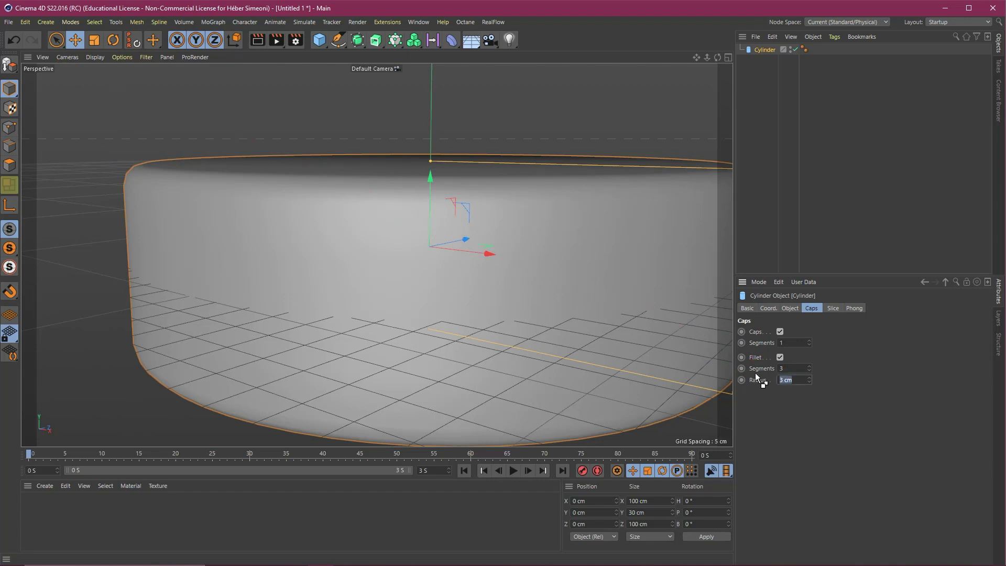
{"action": "type", "text": "1"}
{"action": "key", "text": "Return"}
{"action": "scroll", "coordinate": [451, 168], "scroll_direction": "down", "scroll_amount": 5}
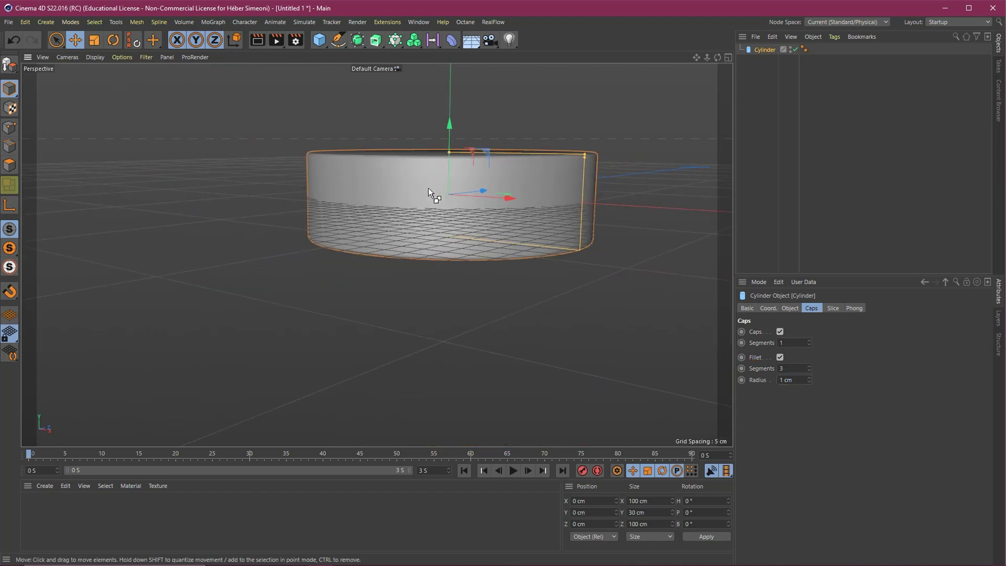
Compare the cylinder's edges with the cap fillet disabled and enabled, leaving the fillet on.
{"action": "left_click_drag", "start_coordinate": [429, 188], "coordinate": [633, 319], "text": "alt"}
{"action": "left_click", "coordinate": [780, 357]}
{"action": "left_click", "coordinate": [780, 359]}
{"action": "left_click", "coordinate": [780, 359]}
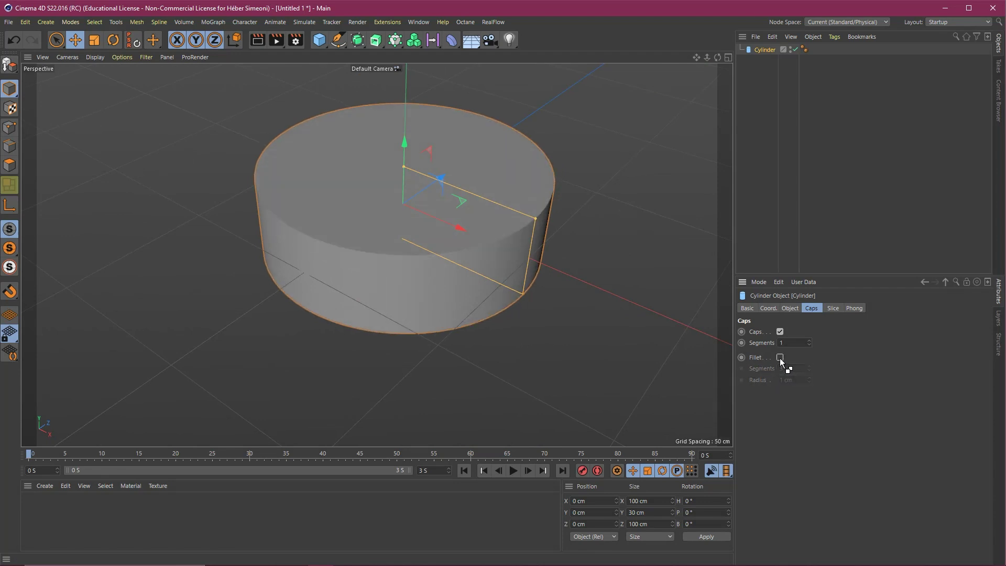
{"action": "left_click", "coordinate": [780, 357]}
{"action": "left_click_drag", "start_coordinate": [448, 211], "coordinate": [410, 252], "text": "alt"}
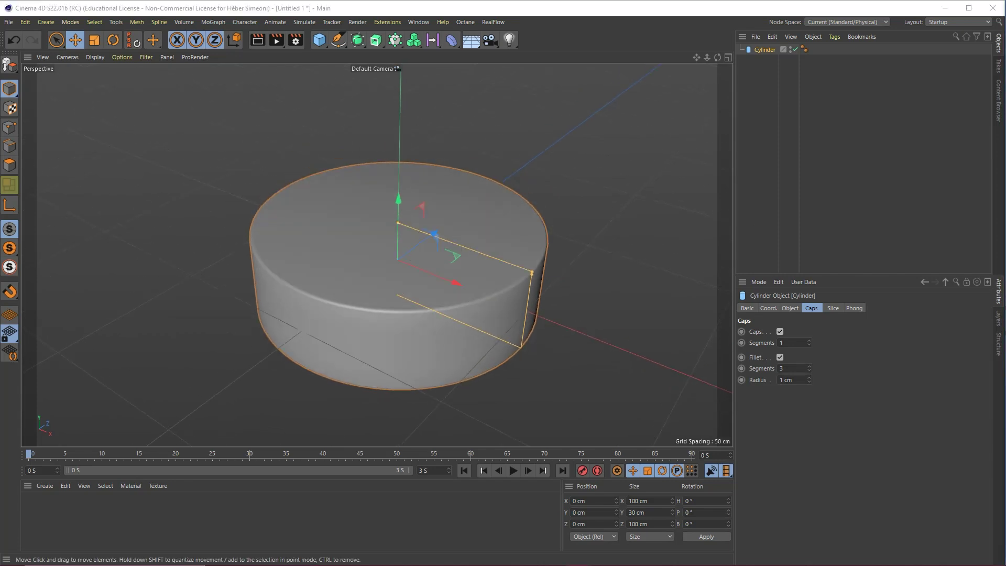
{"action": "scroll", "coordinate": [373, 251], "scroll_direction": "down", "scroll_amount": 3}
{"action": "left_click_drag", "start_coordinate": [372, 253], "coordinate": [418, 244], "text": "alt"}
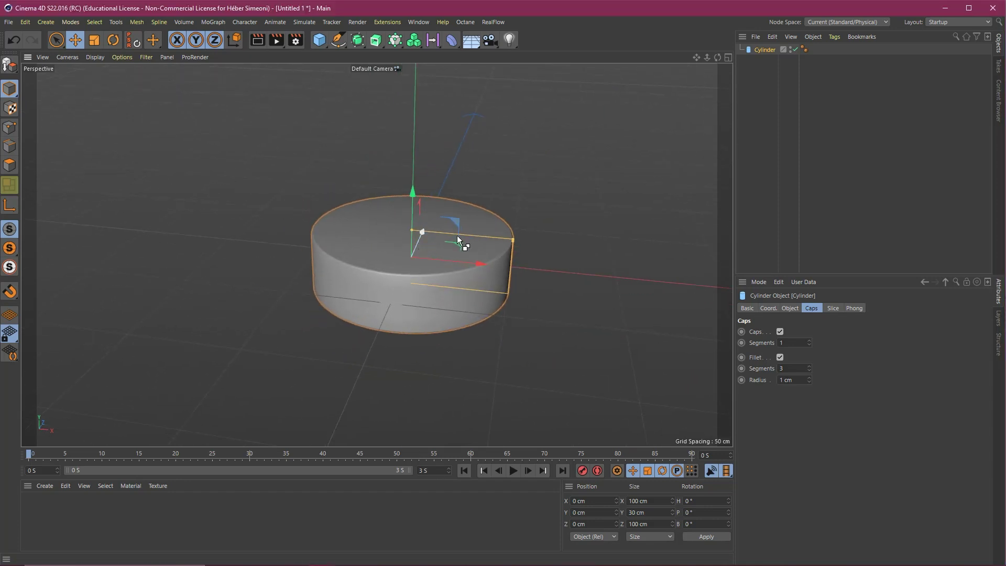
Duplicate the cylinder in place.
{"action": "key", "text": "ctrl+shift+a"}
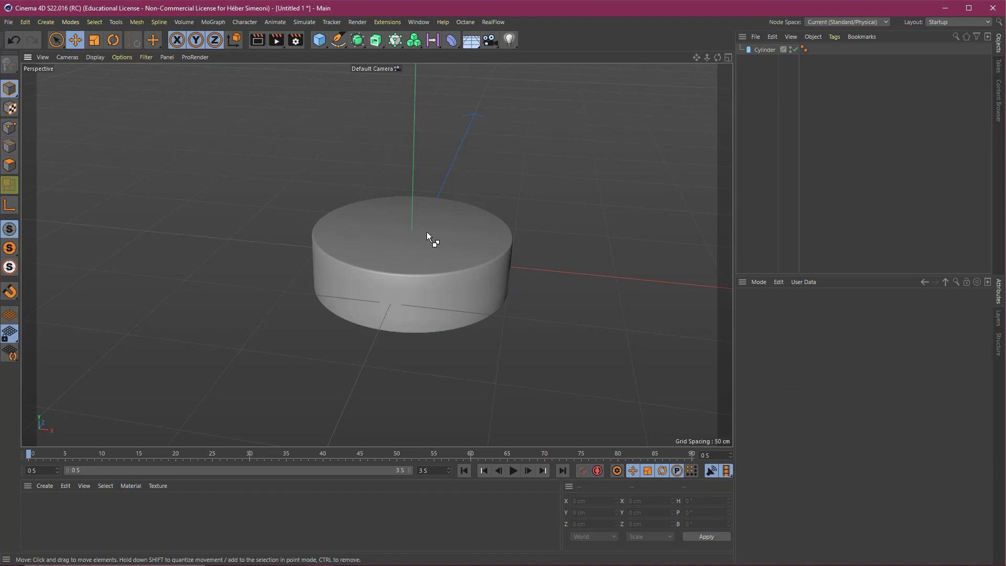
{"action": "left_click", "coordinate": [427, 235]}
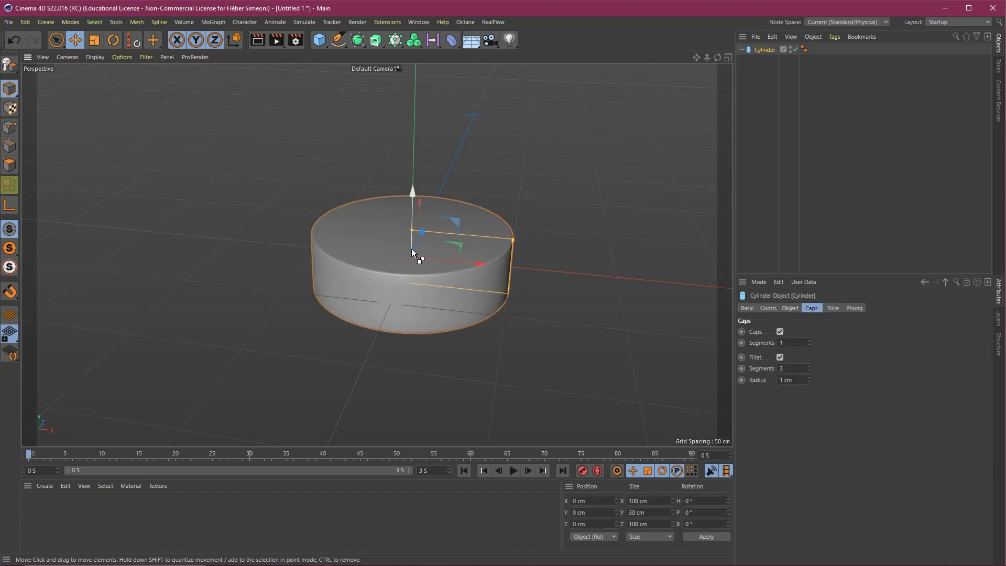
{"action": "key", "text": "ctrl+v"}
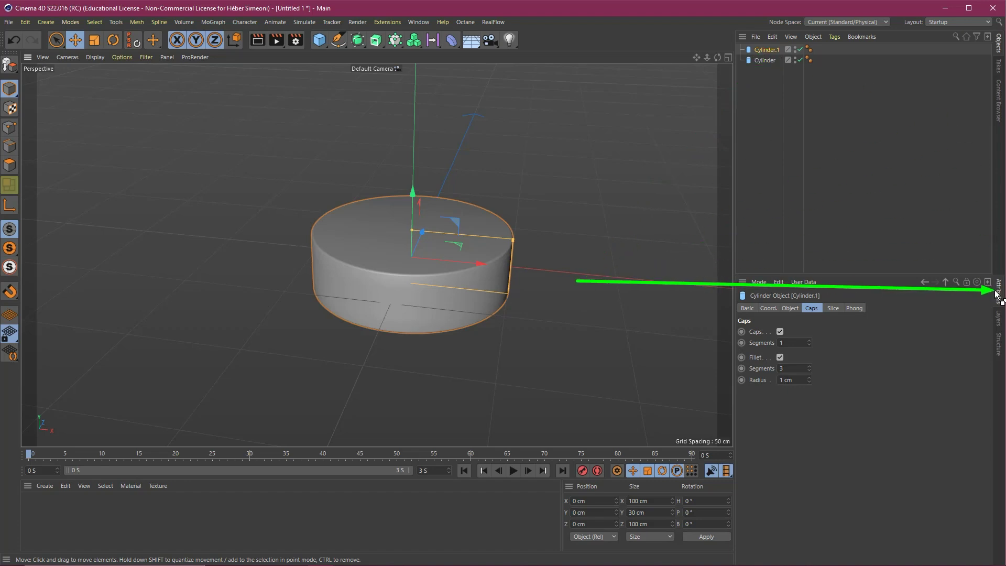
Make the duplicate a thin band around the original by setting its radius to 50.5 cm and height to 3 cm.
{"action": "left_click", "coordinate": [787, 308]}
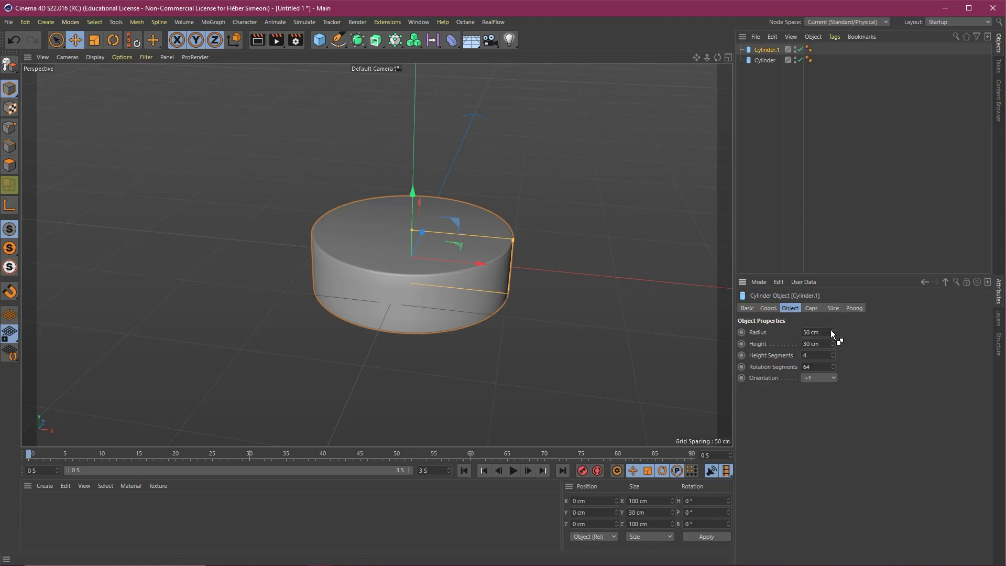
{"action": "left_click_drag", "start_coordinate": [831, 329], "coordinate": [834, 331]}
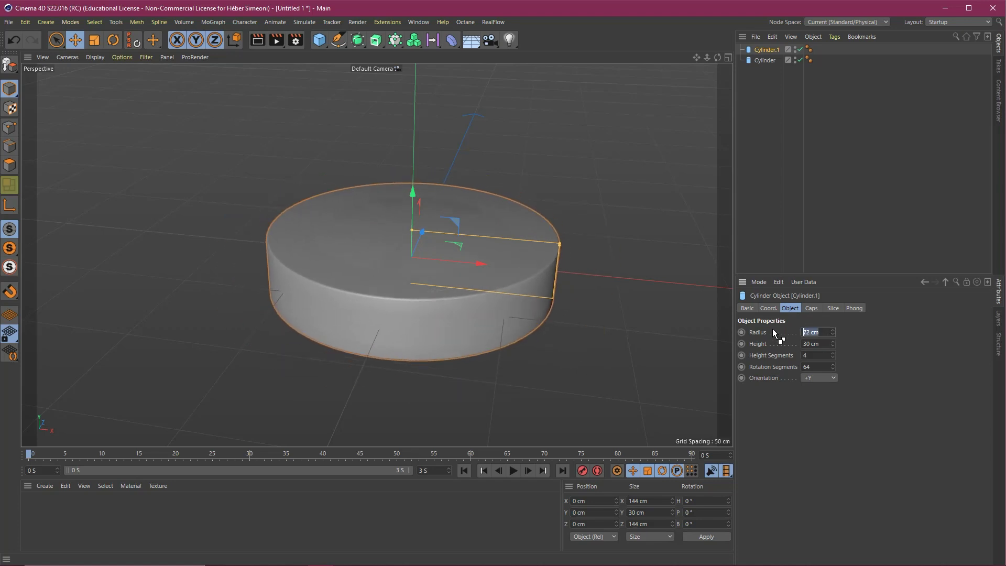
{"action": "type", "text": "50,5"}
{"action": "key", "text": "Return"}
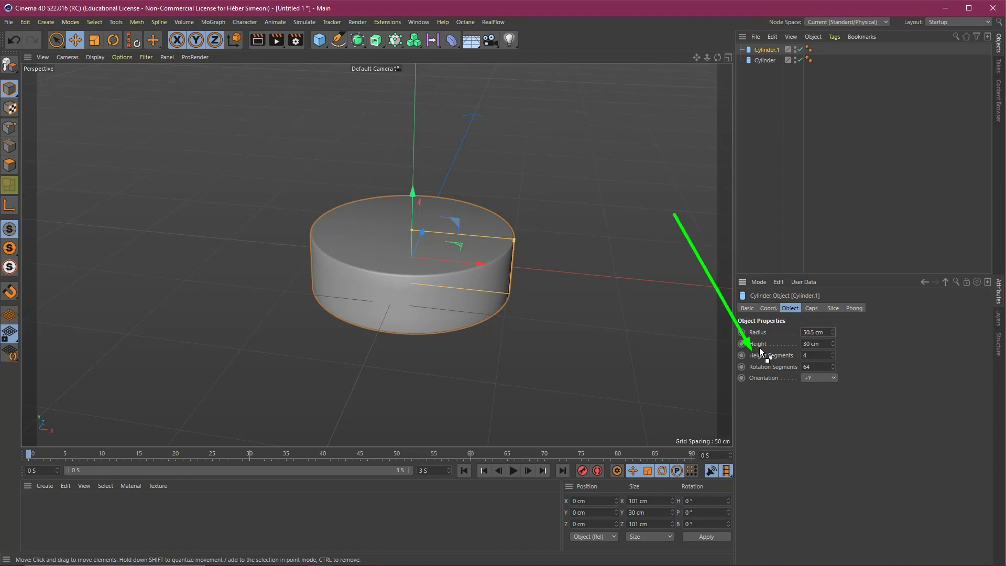
{"action": "left_click", "coordinate": [820, 344]}
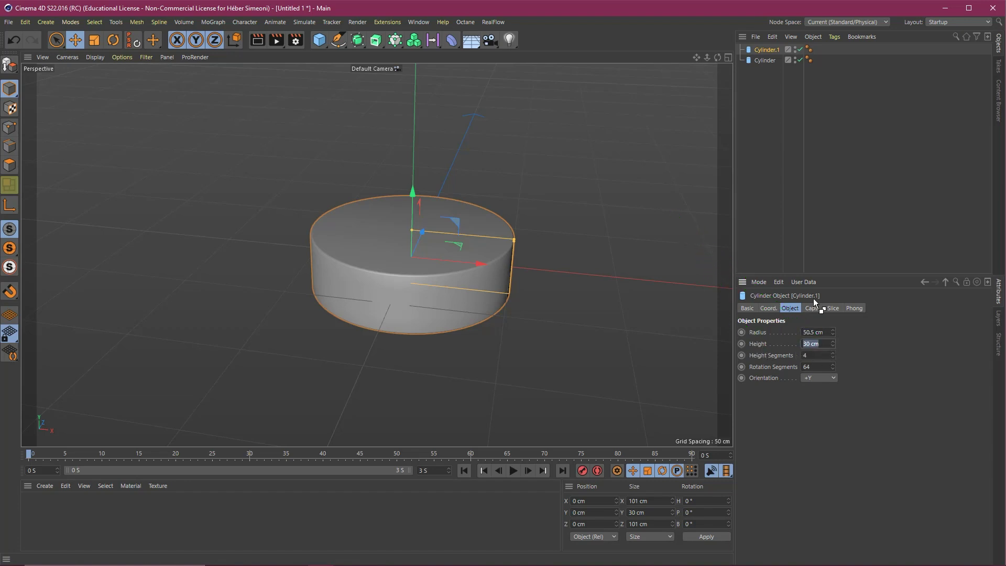
{"action": "type", "text": "3"}
{"action": "key", "text": "Return"}
{"action": "scroll", "coordinate": [413, 241], "scroll_direction": "up", "scroll_amount": 5}
{"action": "mouse_move", "coordinate": [444, 234]}
{"action": "left_mouse_down", "text": "alt"}
{"action": "mouse_move", "coordinate": [448, 223]}
{"action": "mouse_move", "coordinate": [444, 236]}
{"action": "left_mouse_up", "text": "alt"}
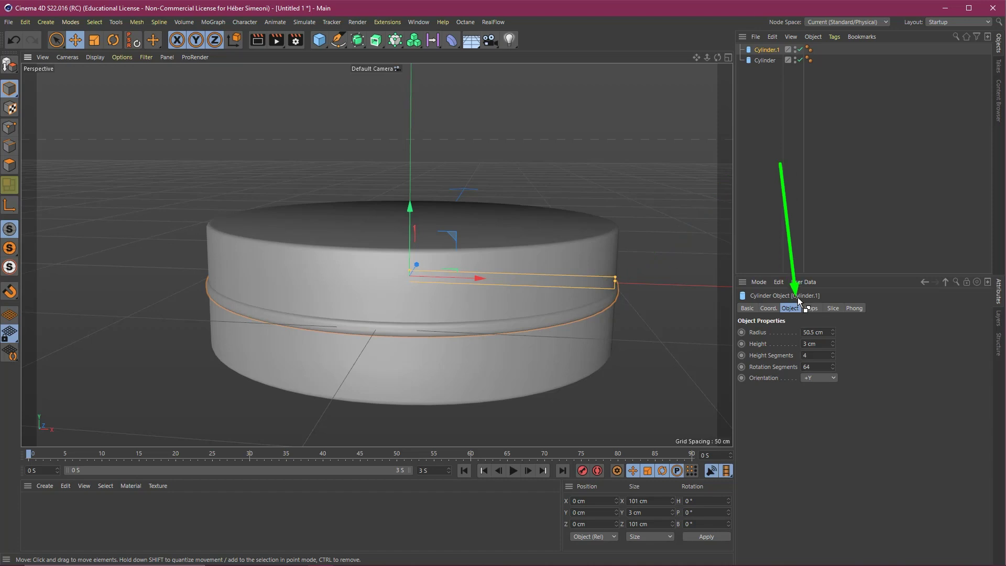
Reduce the cap fillet radius of the thin band cylinder, then deselect it.
{"action": "left_click", "coordinate": [810, 309]}
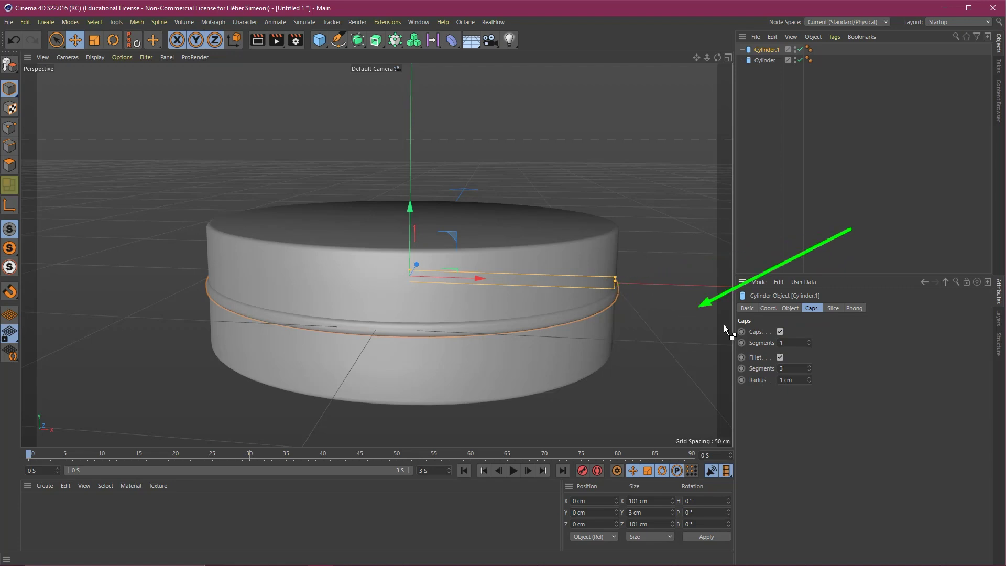
{"action": "left_click", "coordinate": [792, 380]}
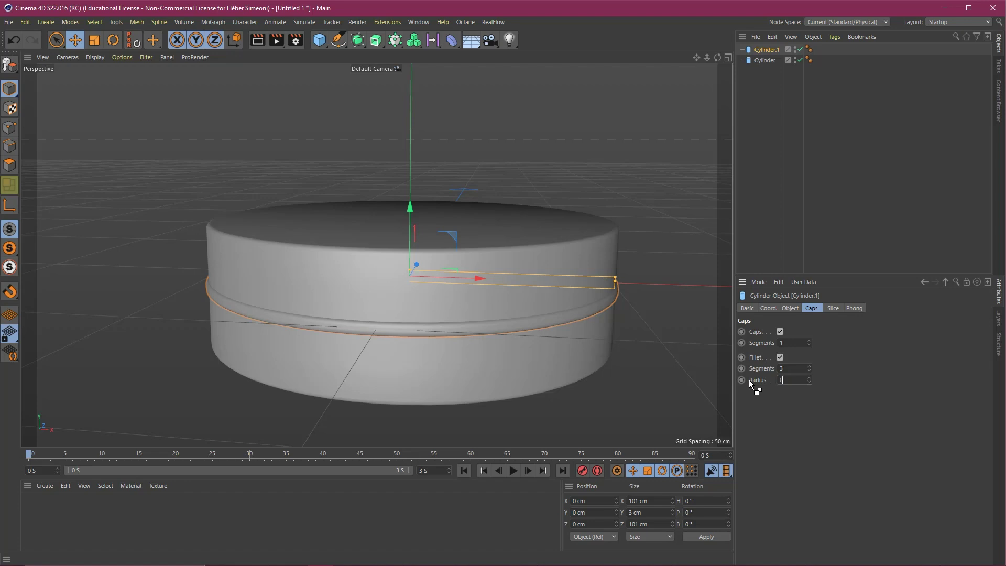
{"action": "left_click", "coordinate": [631, 284]}
{"action": "left_click_drag", "start_coordinate": [464, 327], "coordinate": [445, 312], "text": "alt"}
{"action": "scroll", "coordinate": [446, 315], "scroll_direction": "down", "scroll_amount": 4}
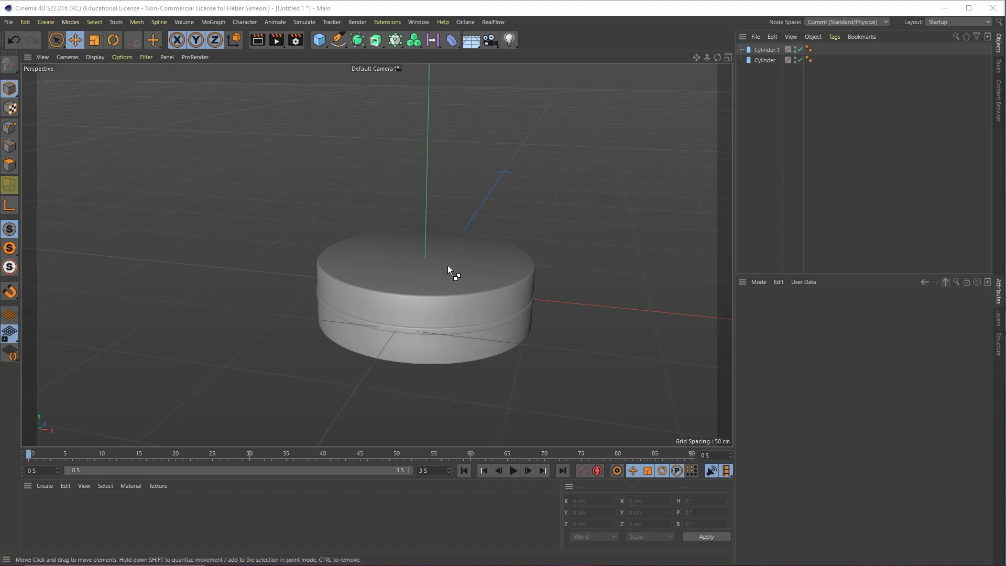
{"action": "middle_click", "coordinate": [414, 261]}
{"action": "middle_click", "coordinate": [311, 180]}
{"action": "left_click_drag", "start_coordinate": [466, 236], "coordinate": [443, 255], "text": "alt"}
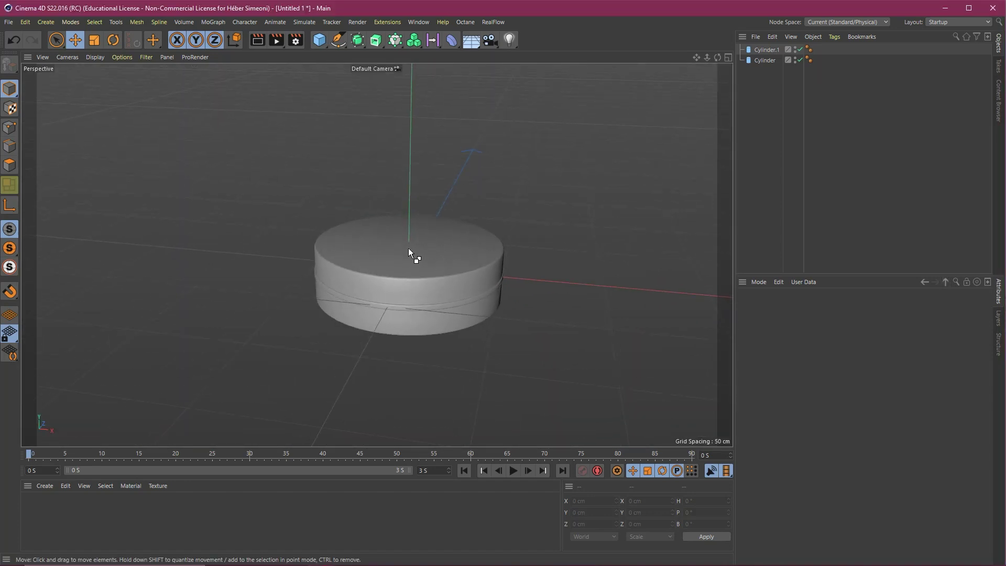
{"action": "mouse_move", "coordinate": [364, 222]}
{"action": "left_mouse_down"}
{"action": "mouse_move", "coordinate": [407, 272]}
{"action": "mouse_move", "coordinate": [388, 226]}
{"action": "left_mouse_up"}
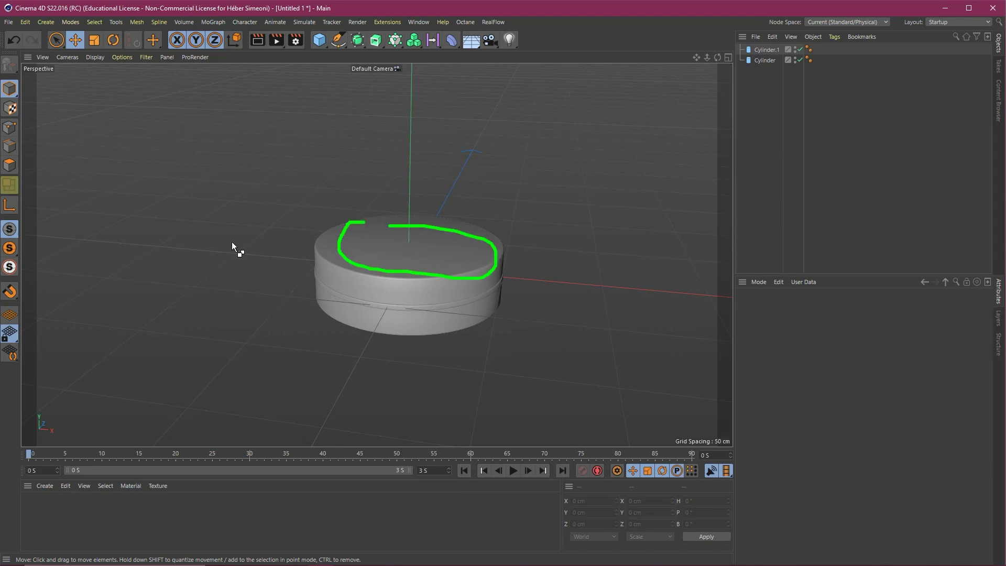
{"action": "mouse_move", "coordinate": [232, 200]}
{"action": "left_mouse_down"}
{"action": "mouse_move", "coordinate": [225, 313]}
{"action": "mouse_move", "coordinate": [427, 153]}
{"action": "mouse_move", "coordinate": [249, 178]}
{"action": "mouse_move", "coordinate": [433, 153]}
{"action": "mouse_move", "coordinate": [434, 238]}
{"action": "left_mouse_up"}
{"action": "left_click_drag", "start_coordinate": [226, 313], "coordinate": [351, 299]}
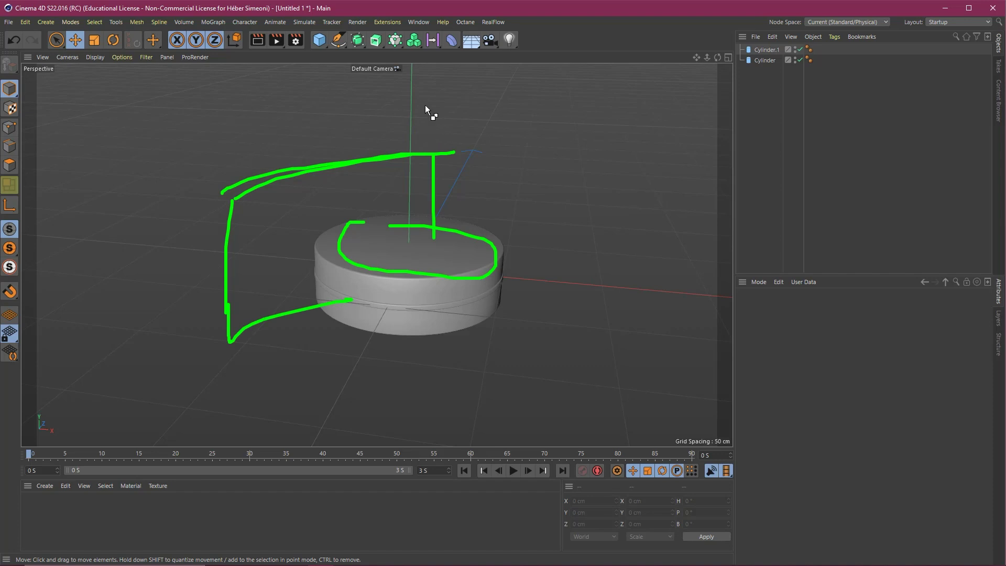
{"action": "mouse_move", "coordinate": [444, 87]}
{"action": "left_mouse_down"}
{"action": "mouse_move", "coordinate": [617, 156]}
{"action": "mouse_move", "coordinate": [614, 306]}
{"action": "left_mouse_up"}
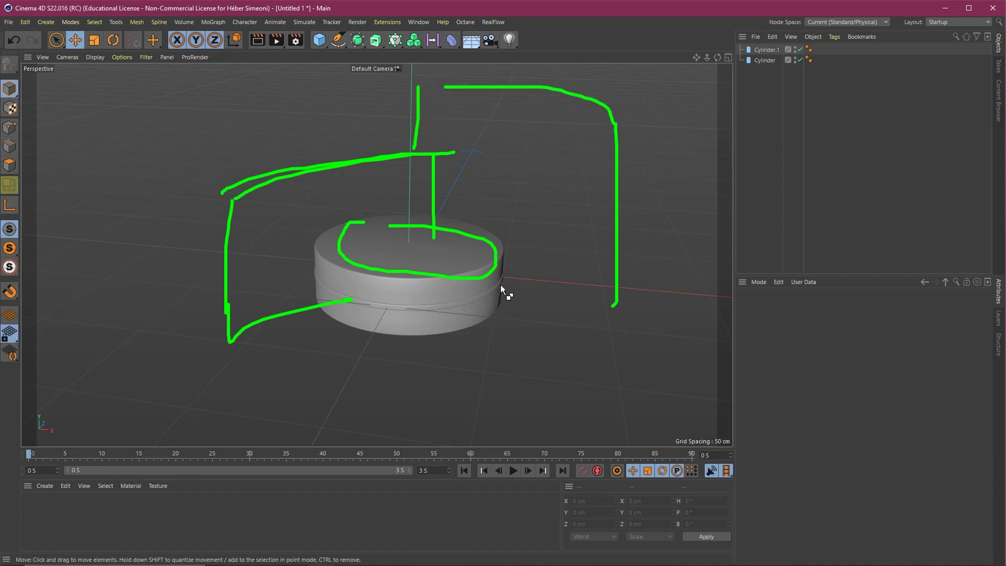
{"action": "left_click_drag", "start_coordinate": [504, 287], "coordinate": [596, 324]}
{"action": "left_click_drag", "start_coordinate": [569, 116], "coordinate": [571, 304]}
{"action": "left_click_drag", "start_coordinate": [530, 97], "coordinate": [526, 252]}
{"action": "left_click_drag", "start_coordinate": [489, 63], "coordinate": [471, 220]}
{"action": "left_click_drag", "start_coordinate": [437, 103], "coordinate": [636, 137]}
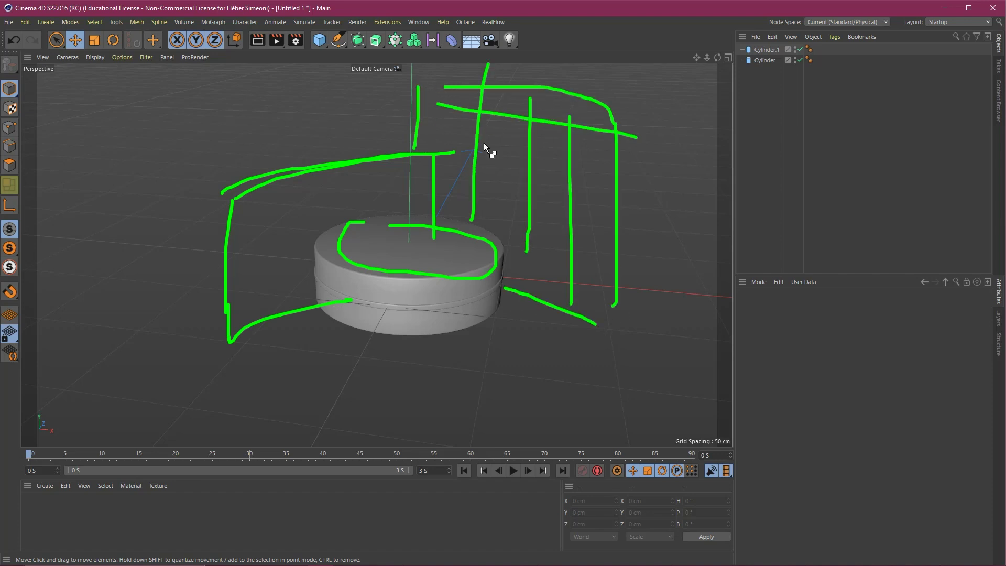
{"action": "left_click_drag", "start_coordinate": [446, 157], "coordinate": [582, 204]}
{"action": "left_click_drag", "start_coordinate": [506, 215], "coordinate": [644, 258]}
{"action": "left_click_drag", "start_coordinate": [32, 66], "coordinate": [231, 185]}
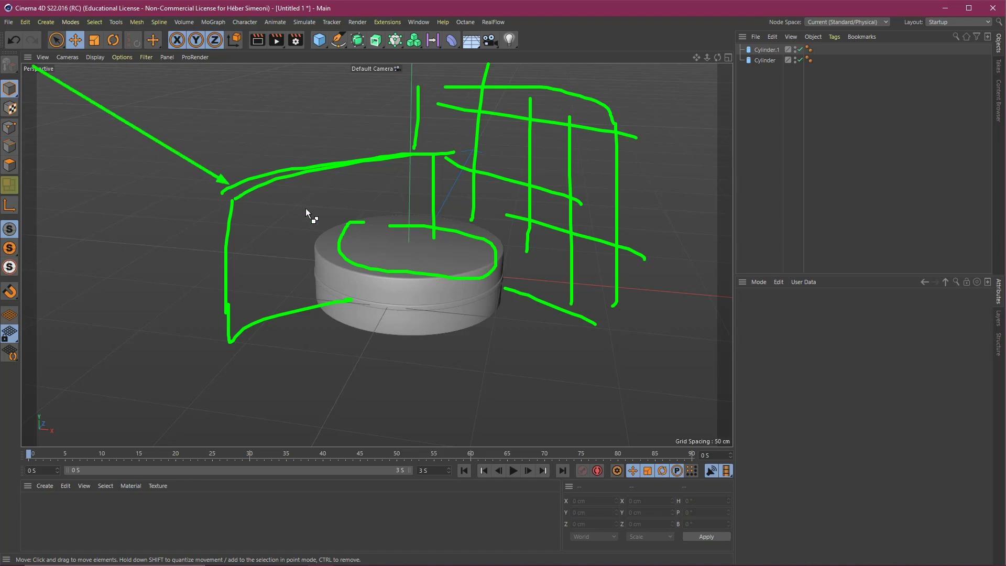
{"action": "key", "text": "Escape"}
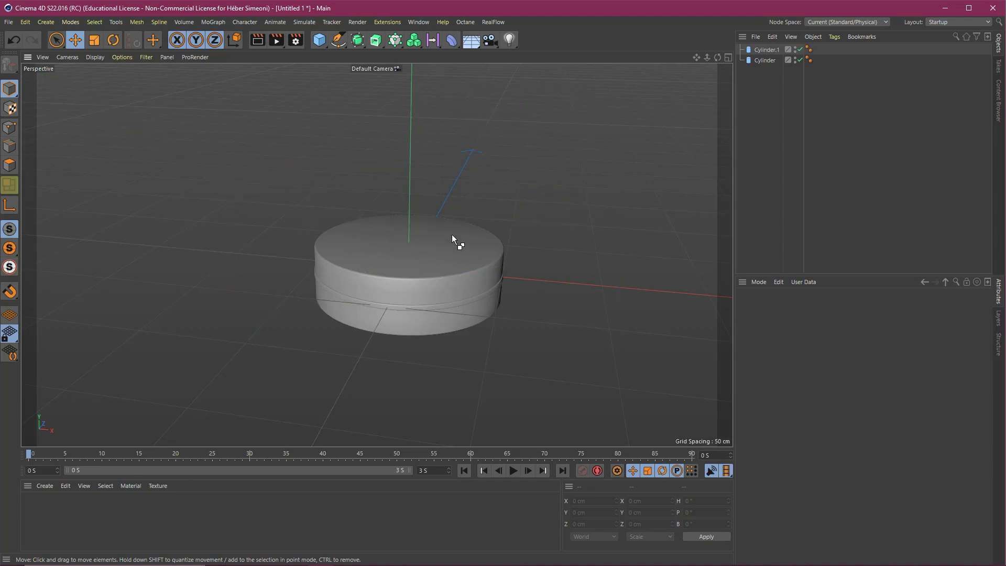
Add a Tube primitive centred on the podium cylinders.
{"action": "middle_click_drag", "start_coordinate": [451, 234], "coordinate": [425, 263], "text": "alt"}
{"action": "left_click_drag", "start_coordinate": [255, 264], "coordinate": [319, 48]}
{"action": "left_click", "coordinate": [318, 41]}
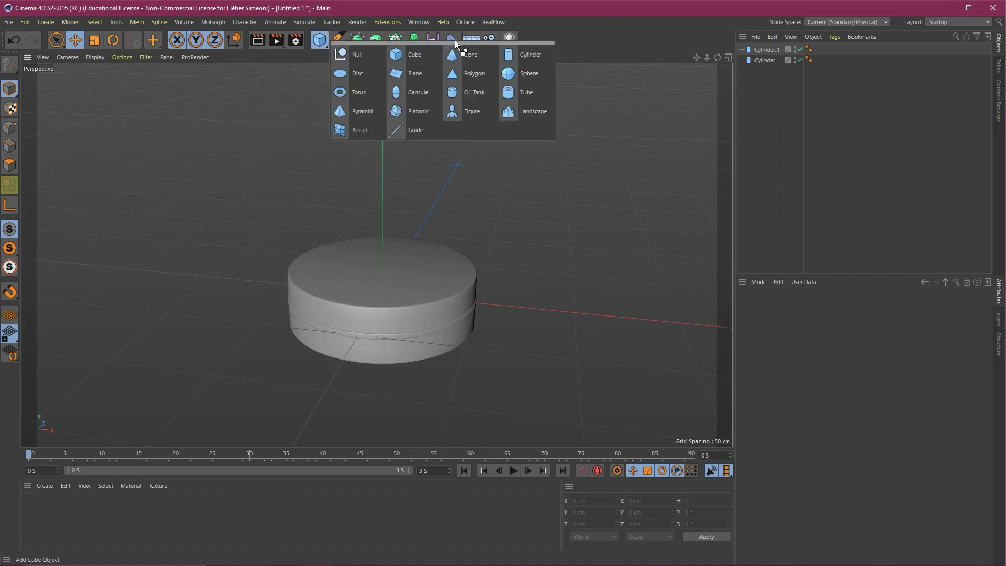
{"action": "left_click", "coordinate": [529, 92]}
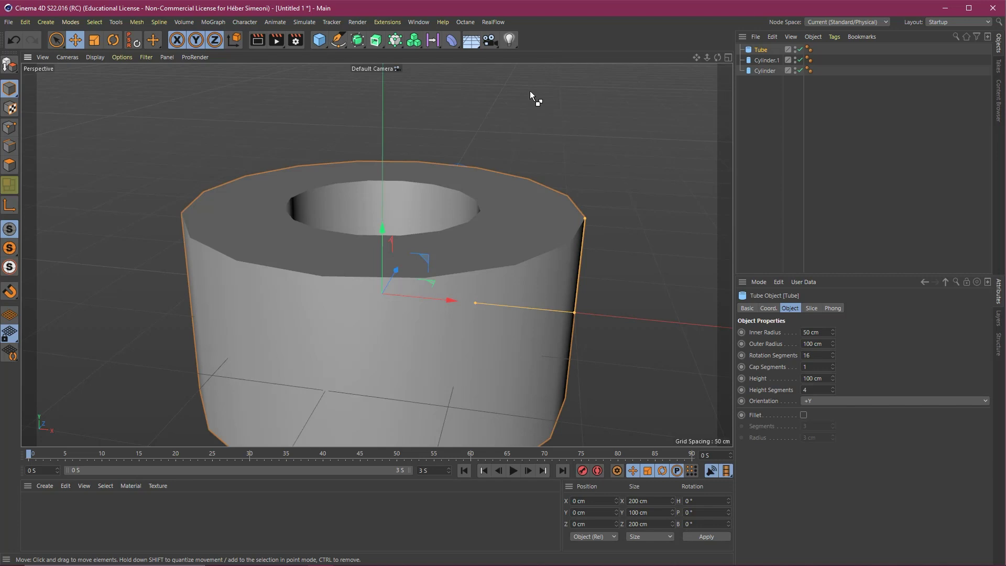
{"action": "middle_click_drag", "start_coordinate": [422, 235], "coordinate": [404, 187], "text": "alt"}
{"action": "scroll", "coordinate": [410, 247], "scroll_direction": "down", "scroll_amount": 3}
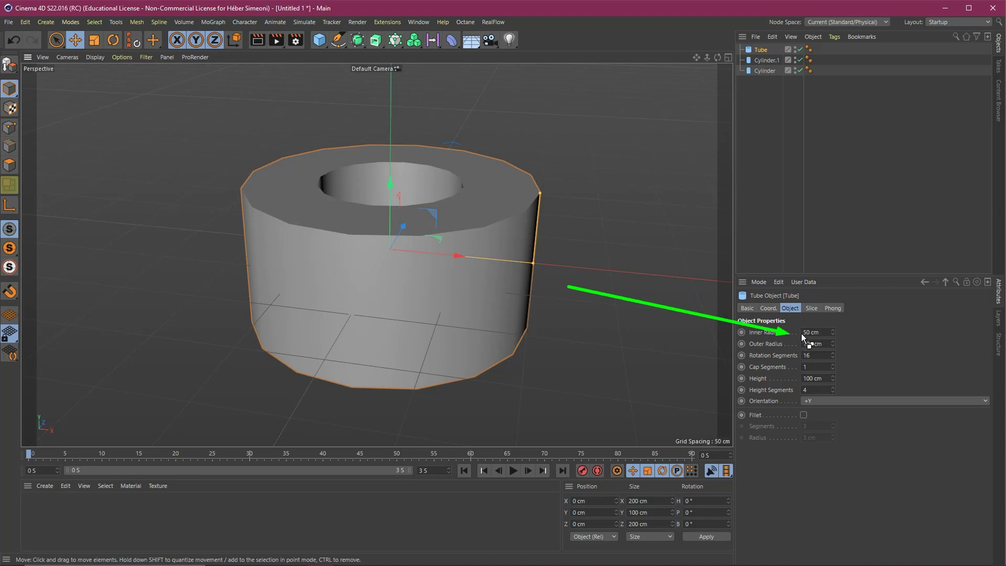
Give the tube a thin, smooth wall by setting its inner radius to 95 cm and its rotation segments to 64.
{"action": "left_click_drag", "start_coordinate": [832, 333], "coordinate": [831, 335]}
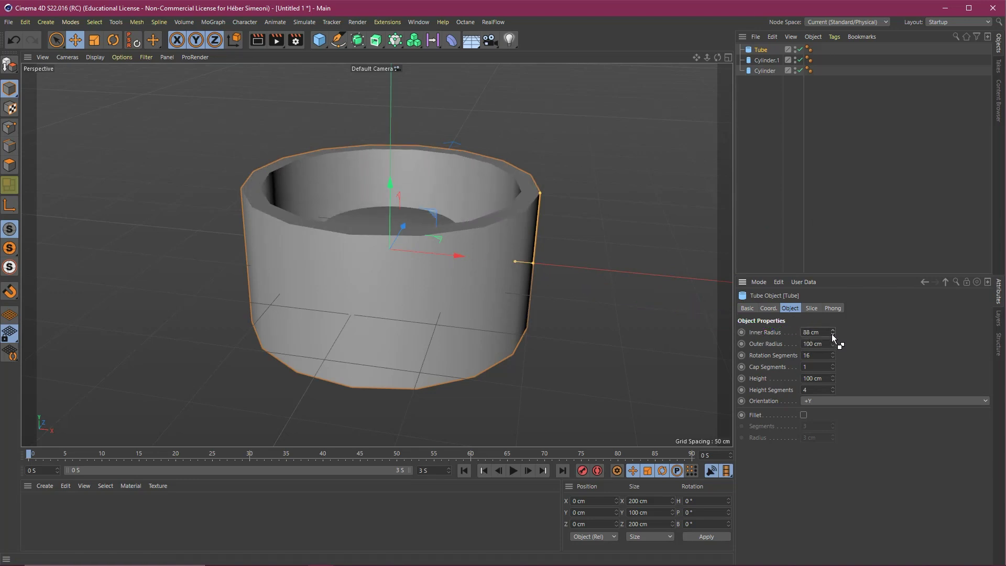
{"action": "type", "text": "95"}
{"action": "key", "text": "Return"}
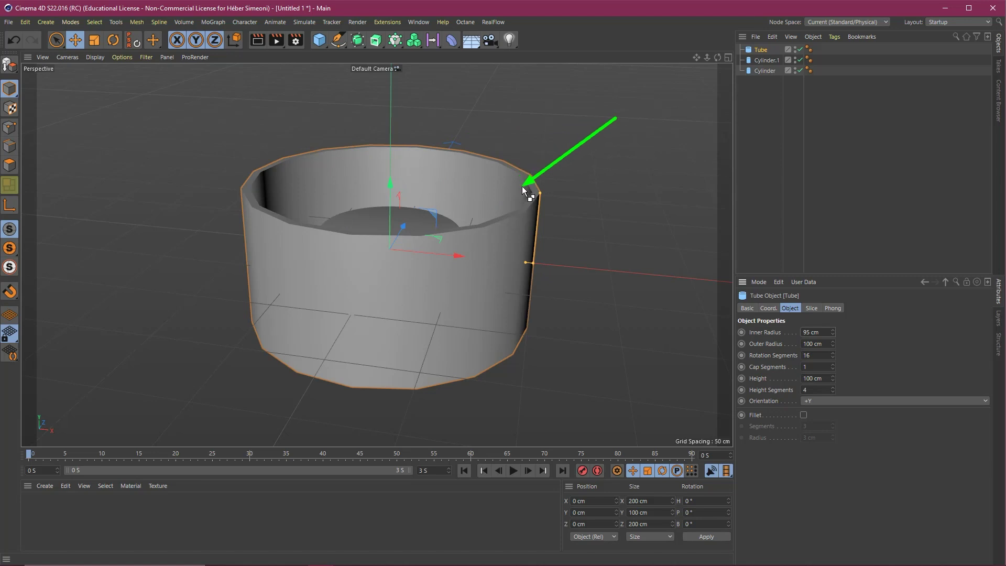
{"action": "left_click", "coordinate": [807, 355]}
{"action": "type", "text": "64"}
{"action": "key", "text": "Return"}
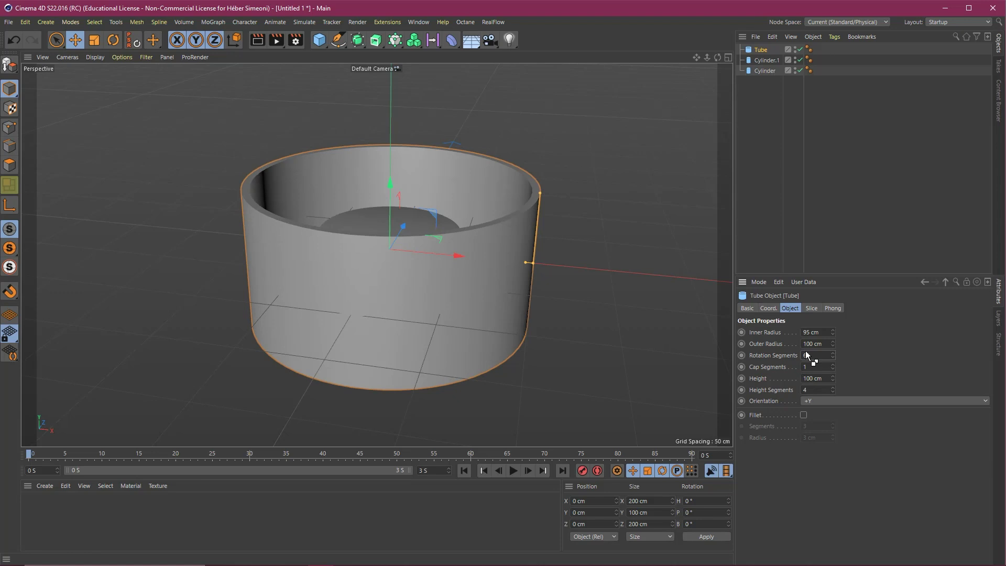
Set the tube's height to 110 cm and enable its fillet with a 1 cm radius.
{"action": "left_click", "coordinate": [824, 377]}
{"action": "key", "text": "ctrl+a"}
{"action": "type", "text": "110"}
{"action": "key", "text": "Return"}
{"action": "left_click_drag", "start_coordinate": [448, 242], "coordinate": [435, 252], "text": "alt"}
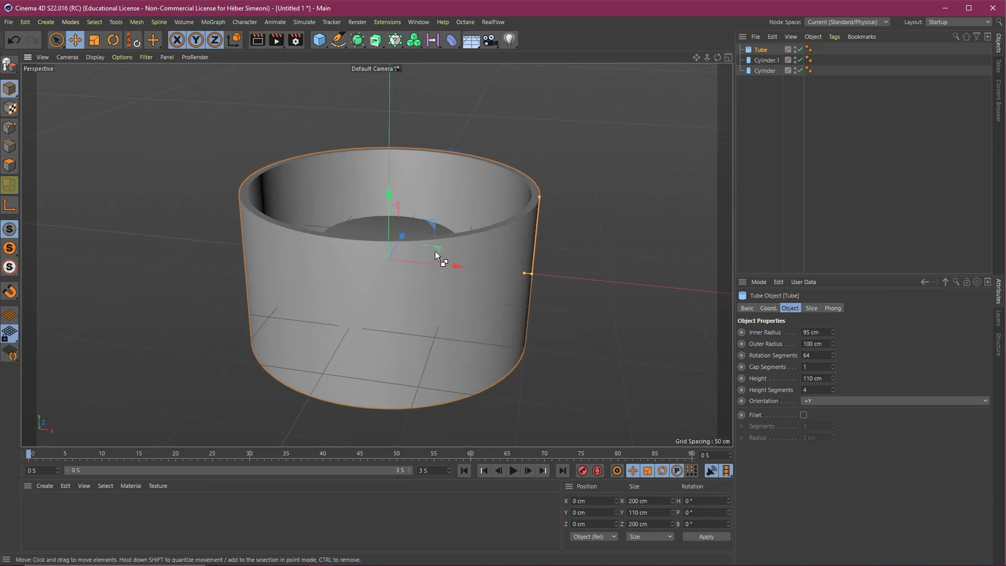
{"action": "left_click", "coordinate": [804, 414]}
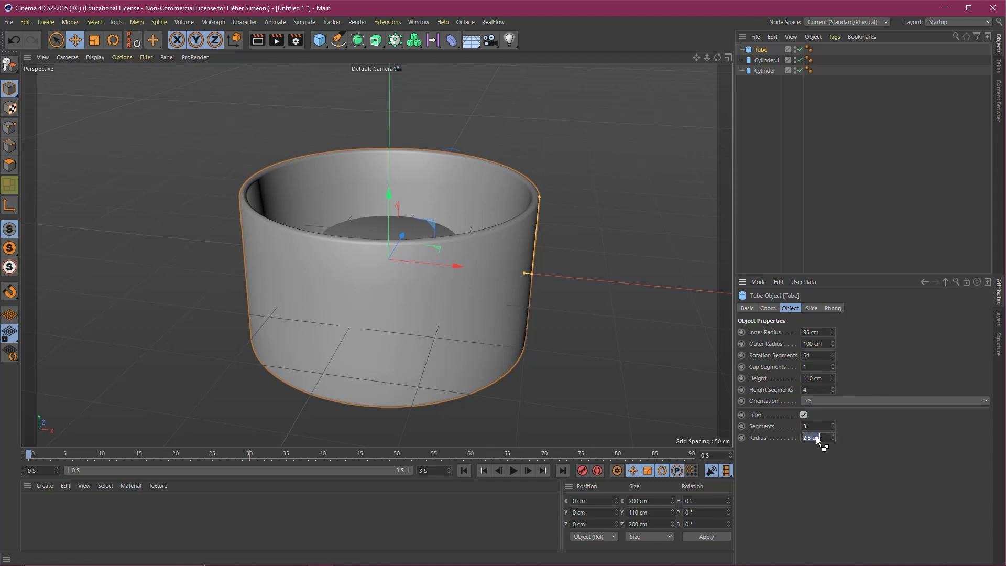
{"action": "type", "text": "1"}
{"action": "key", "text": "Return"}
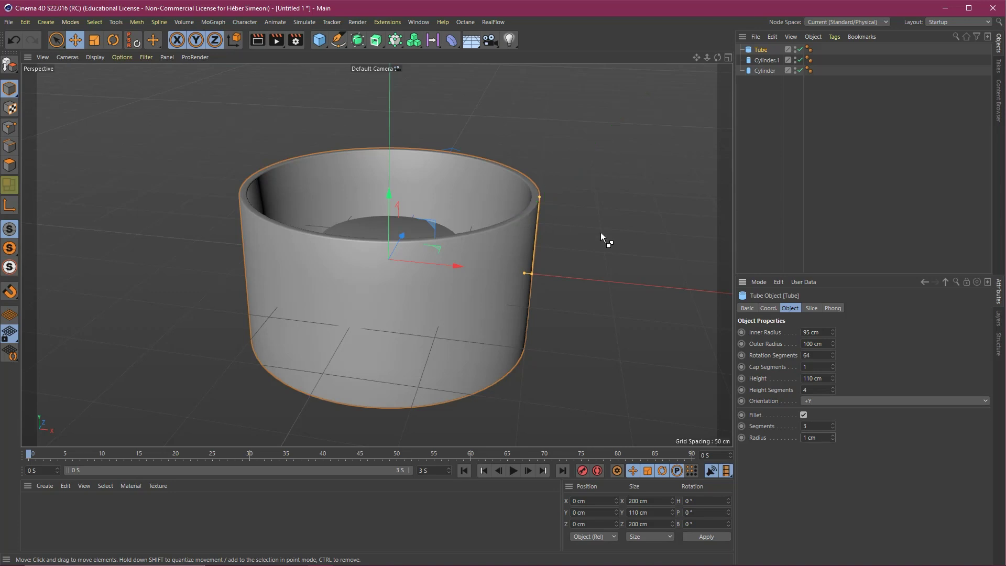
Slice the tube from 40° to 200° so it forms a curved wall behind the podium.
{"action": "left_click", "coordinate": [812, 308]}
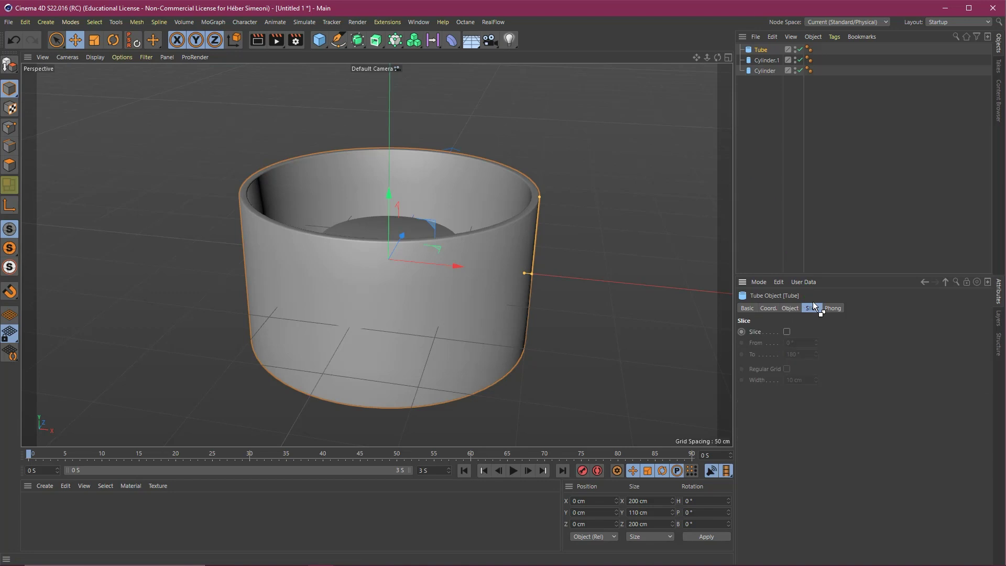
{"action": "left_click", "coordinate": [787, 332]}
{"action": "left_click_drag", "start_coordinate": [815, 342], "coordinate": [817, 354]}
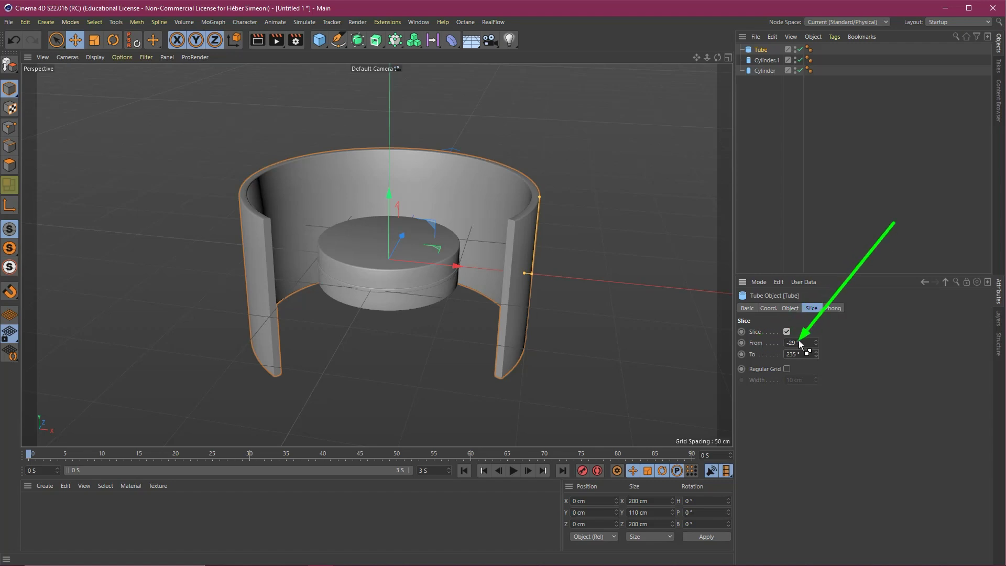
{"action": "left_click", "coordinate": [798, 341]}
{"action": "type", "text": "40"}
{"action": "key", "text": "Tab"}
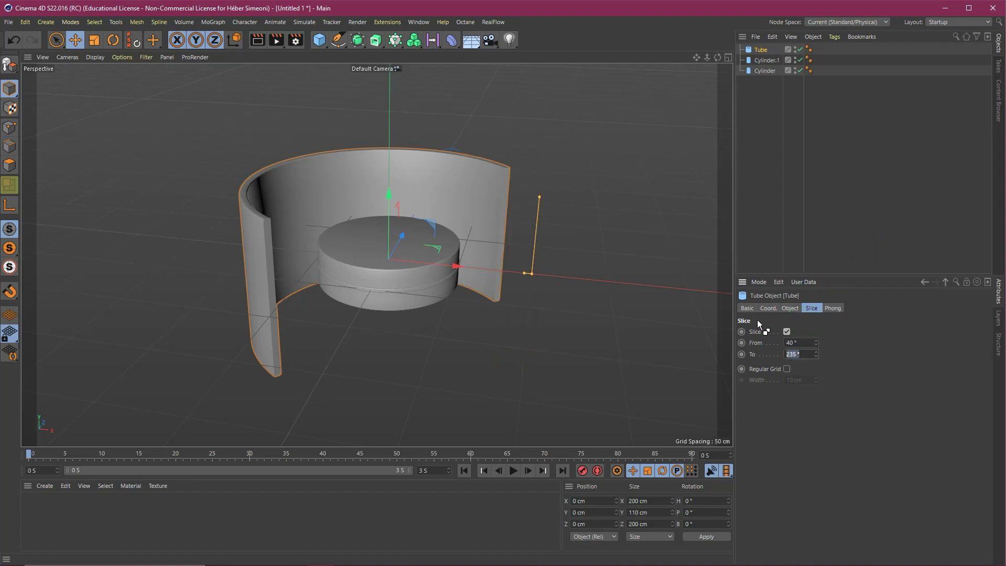
{"action": "type", "text": "200"}
{"action": "key", "text": "Return"}
{"action": "mouse_move", "coordinate": [430, 277]}
{"action": "left_mouse_down", "text": "alt"}
{"action": "mouse_move", "coordinate": [393, 256]}
{"action": "mouse_move", "coordinate": [422, 217]}
{"action": "mouse_move", "coordinate": [410, 252]}
{"action": "left_mouse_up", "text": "alt"}
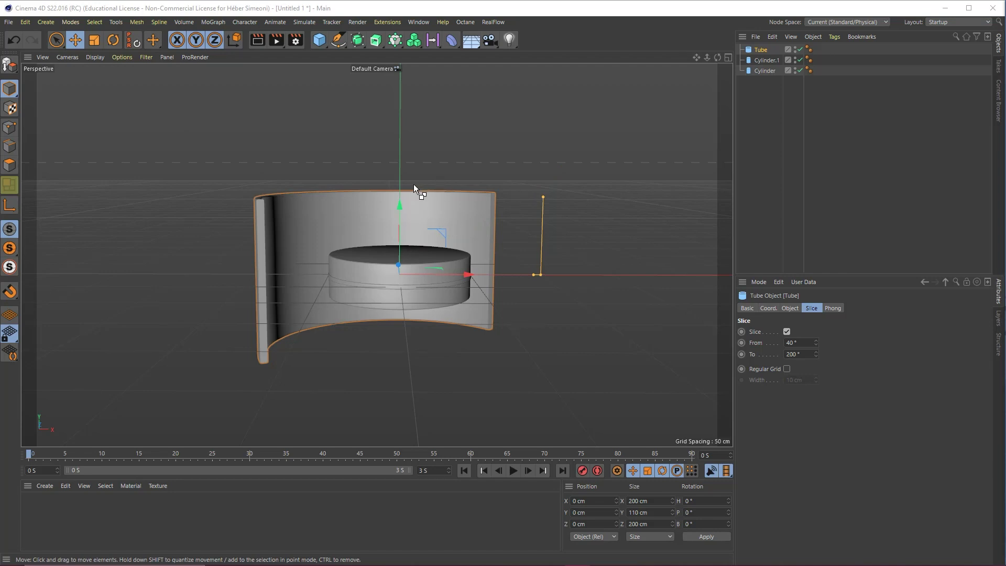
{"action": "mouse_move", "coordinate": [448, 119]}
{"action": "left_mouse_down"}
{"action": "mouse_move", "coordinate": [601, 294]}
{"action": "mouse_move", "coordinate": [508, 277]}
{"action": "left_mouse_up"}
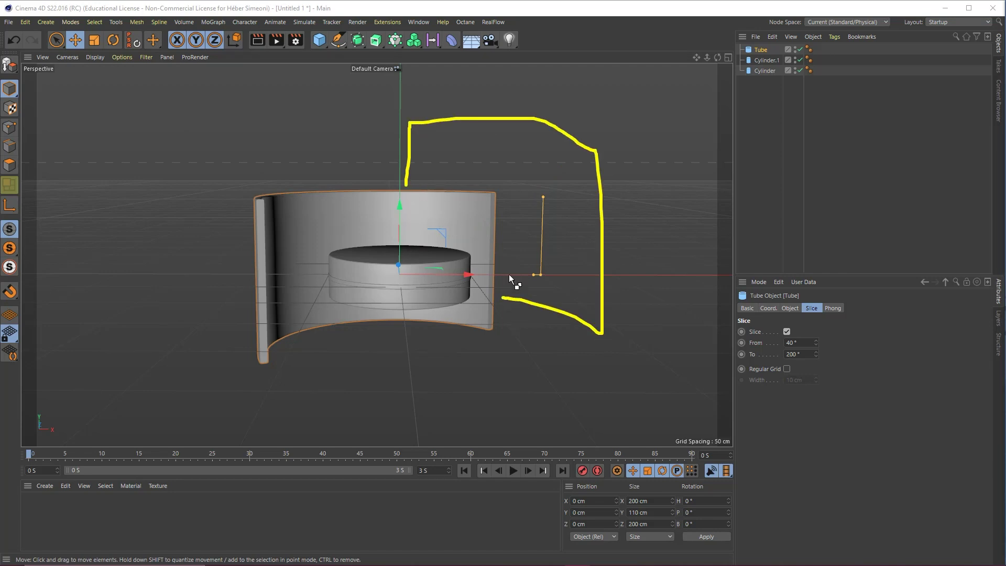
{"action": "left_click_drag", "start_coordinate": [563, 150], "coordinate": [556, 329]}
{"action": "left_click_drag", "start_coordinate": [505, 115], "coordinate": [506, 246]}
{"action": "left_click_drag", "start_coordinate": [434, 121], "coordinate": [434, 167]}
{"action": "mouse_move", "coordinate": [431, 140]}
{"action": "left_mouse_down"}
{"action": "mouse_move", "coordinate": [568, 140]}
{"action": "mouse_move", "coordinate": [628, 156]}
{"action": "left_mouse_up"}
{"action": "left_click_drag", "start_coordinate": [445, 177], "coordinate": [607, 220]}
{"action": "left_click_drag", "start_coordinate": [501, 236], "coordinate": [620, 277]}
{"action": "left_click_drag", "start_coordinate": [501, 273], "coordinate": [581, 296]}
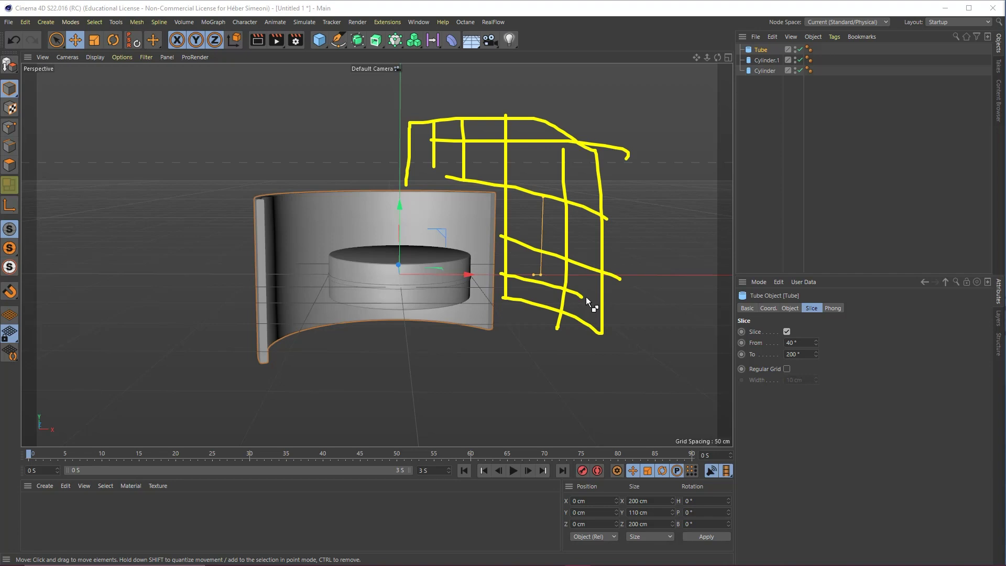
{"action": "key", "text": "Escape"}
Duplicate the sliced tube in place.
{"action": "left_click", "coordinate": [620, 221]}
{"action": "left_click", "coordinate": [485, 212]}
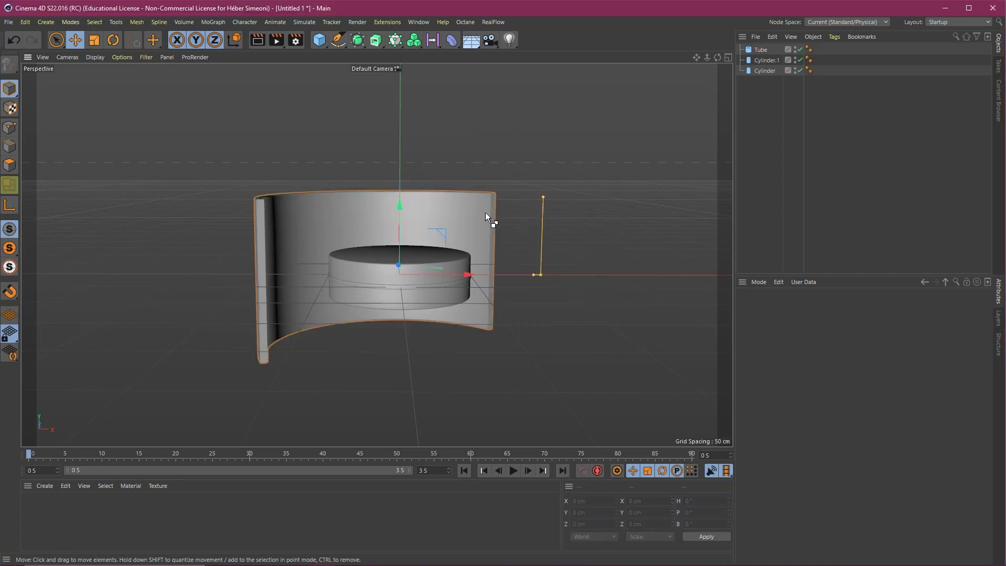
{"action": "left_click_drag", "start_coordinate": [460, 238], "coordinate": [448, 266], "text": "alt"}
{"action": "key", "text": "ctrl+v"}
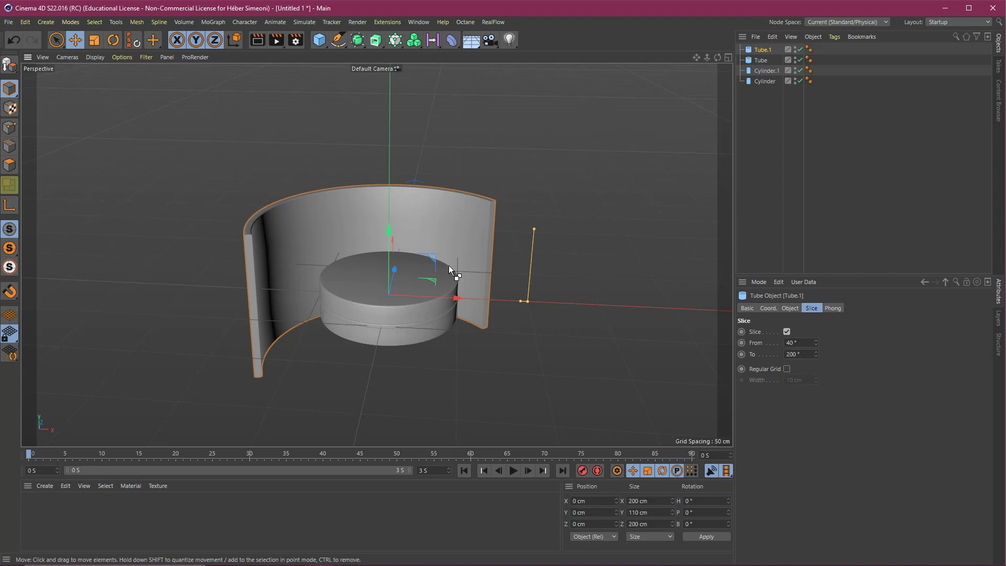
Set both the inner and outer radius of the duplicate tube to 130 cm, making it a wall without thickness.
{"action": "left_click_drag", "start_coordinate": [588, 286], "coordinate": [741, 101]}
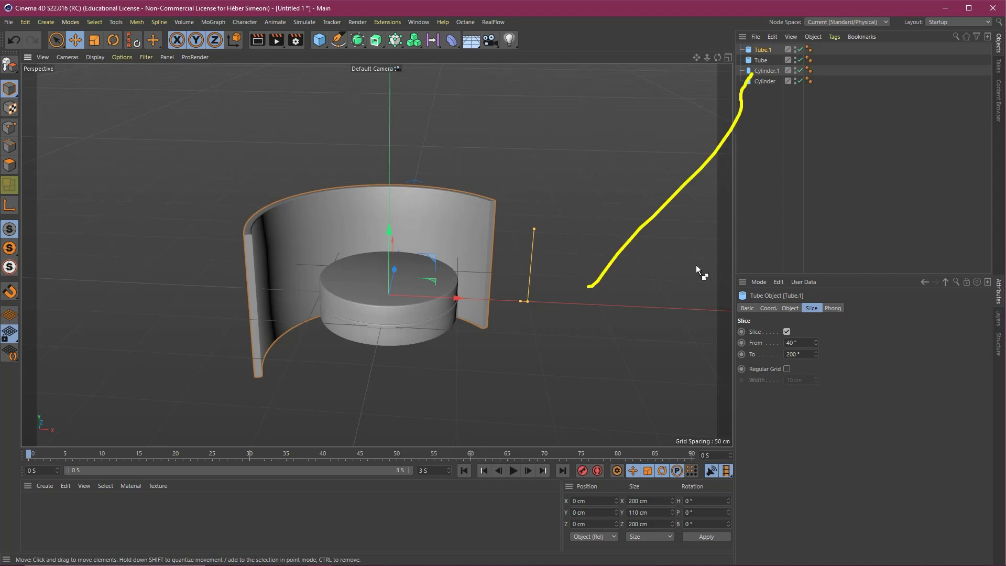
{"action": "mouse_move", "coordinate": [590, 295]}
{"action": "left_mouse_down"}
{"action": "mouse_move", "coordinate": [762, 55]}
{"action": "mouse_move", "coordinate": [903, 139]}
{"action": "mouse_move", "coordinate": [998, 293]}
{"action": "mouse_move", "coordinate": [792, 309]}
{"action": "left_mouse_up"}
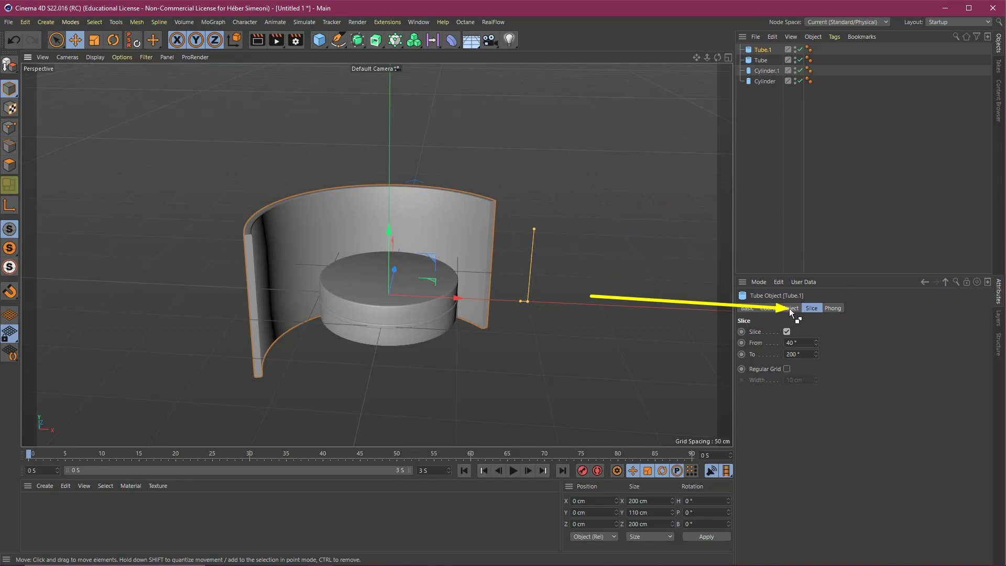
{"action": "left_click", "coordinate": [789, 308]}
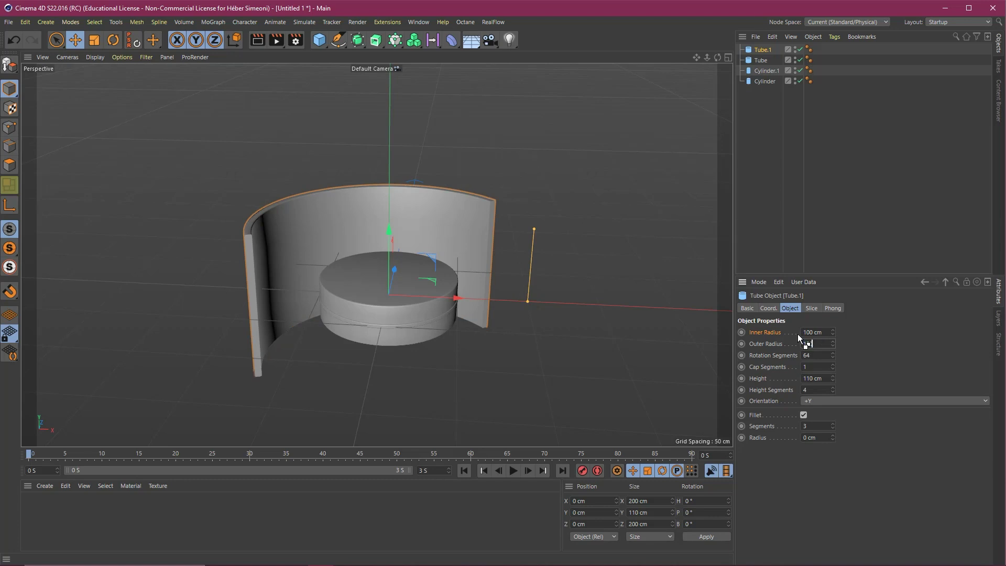
{"action": "key", "text": "shift+Tab"}
{"action": "type", "text": "130"}
{"action": "key", "text": "Return"}
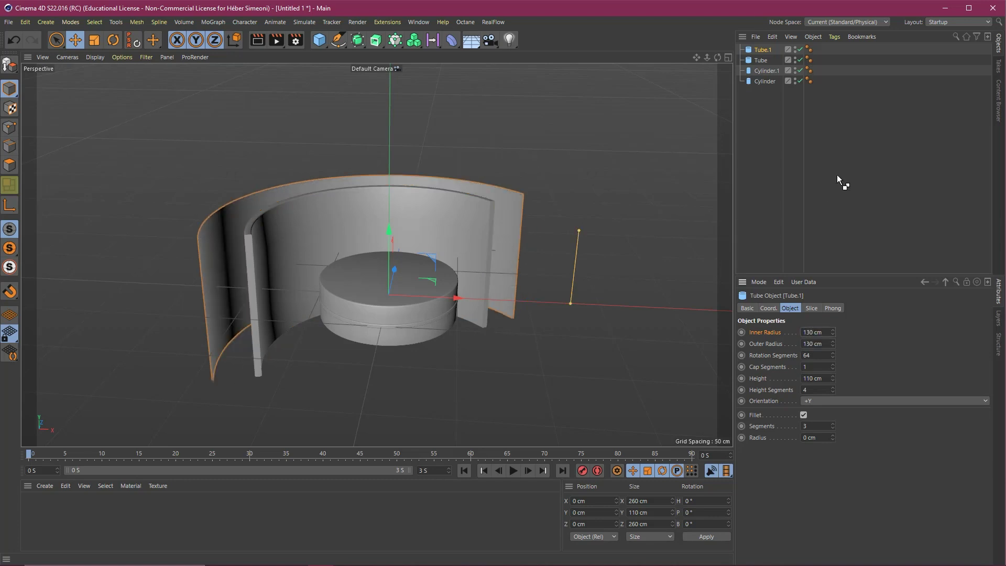
{"action": "mouse_move", "coordinate": [837, 174]}
{"action": "left_mouse_down"}
{"action": "mouse_move", "coordinate": [761, 347]}
{"action": "mouse_move", "coordinate": [754, 341]}
{"action": "mouse_move", "coordinate": [832, 331]}
{"action": "left_mouse_up"}
{"action": "mouse_move", "coordinate": [811, 249]}
{"action": "left_mouse_down"}
{"action": "mouse_move", "coordinate": [740, 360]}
{"action": "mouse_move", "coordinate": [765, 344]}
{"action": "mouse_move", "coordinate": [545, 184]}
{"action": "mouse_move", "coordinate": [483, 249]}
{"action": "mouse_move", "coordinate": [759, 343]}
{"action": "mouse_move", "coordinate": [812, 331]}
{"action": "left_mouse_up"}
{"action": "mouse_move", "coordinate": [920, 263]}
{"action": "left_mouse_down"}
{"action": "mouse_move", "coordinate": [762, 339]}
{"action": "mouse_move", "coordinate": [770, 342]}
{"action": "mouse_move", "coordinate": [763, 331]}
{"action": "mouse_move", "coordinate": [777, 357]}
{"action": "left_mouse_up"}
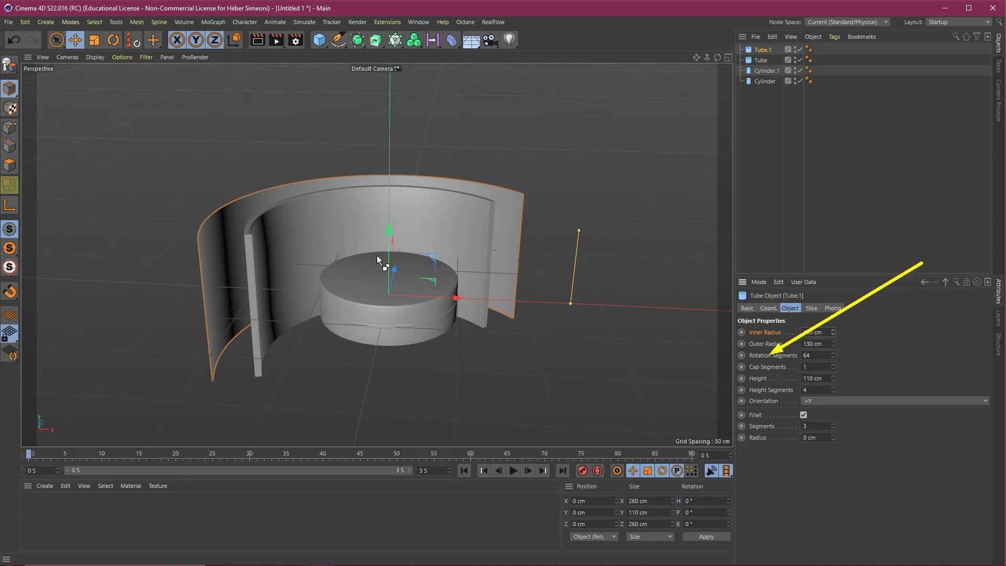
Switch the viewport display to Gouraud Shading (Lines) to show the objects' segments.
{"action": "left_click", "coordinate": [97, 57]}
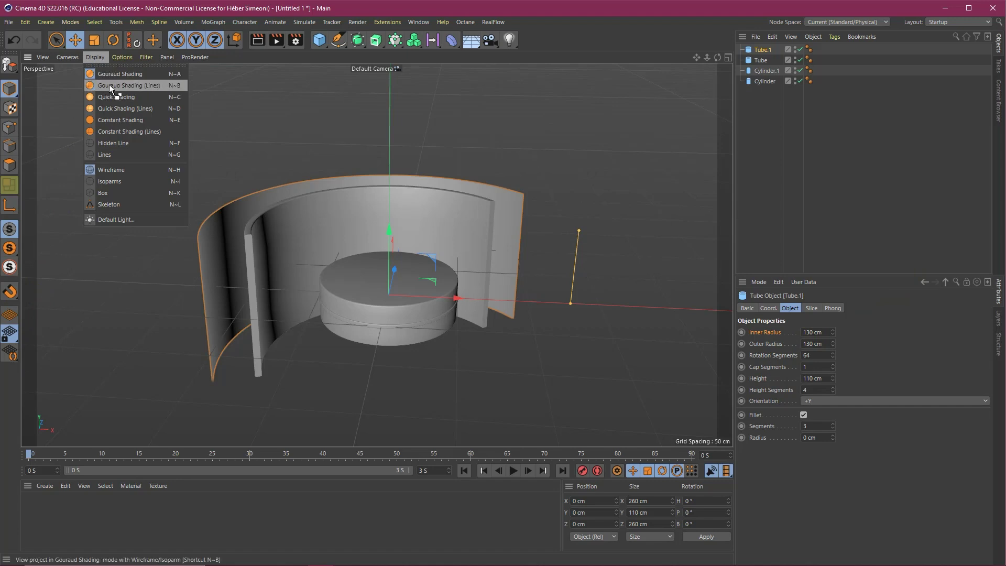
{"action": "left_click", "coordinate": [125, 87]}
{"action": "mouse_move", "coordinate": [411, 278]}
{"action": "left_mouse_down", "text": "alt"}
{"action": "mouse_move", "coordinate": [453, 278]}
{"action": "mouse_move", "coordinate": [320, 304]}
{"action": "mouse_move", "coordinate": [309, 294]}
{"action": "left_mouse_up", "text": "alt"}
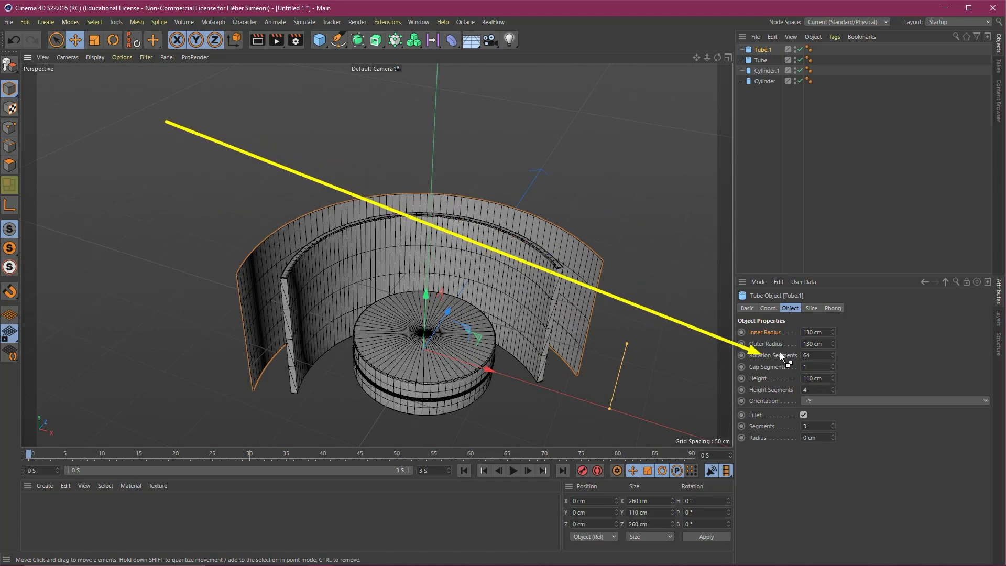
Reduce the outer tube's rotation segments to 12, discarding a trial with 48 segments.
{"action": "left_click", "coordinate": [814, 354]}
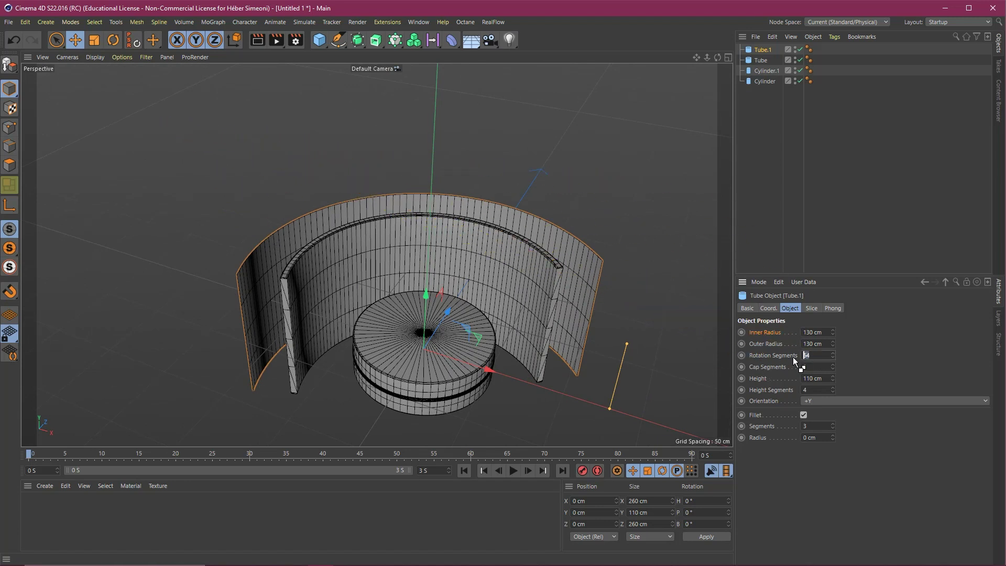
{"action": "left_click_drag", "start_coordinate": [486, 290], "coordinate": [544, 310], "text": "alt"}
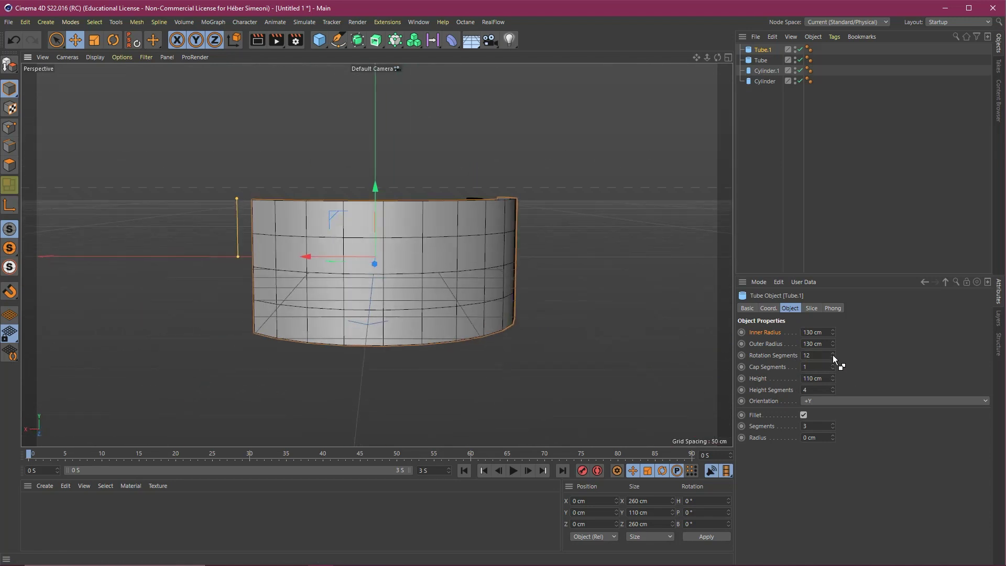
{"action": "left_click_drag", "start_coordinate": [832, 355], "coordinate": [833, 356]}
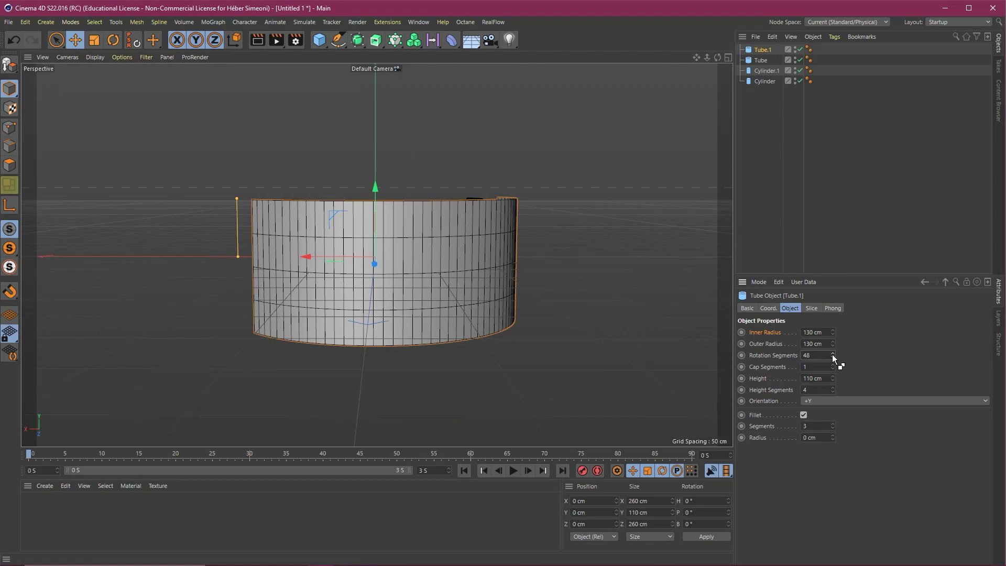
{"action": "key", "text": "ctrl+z"}
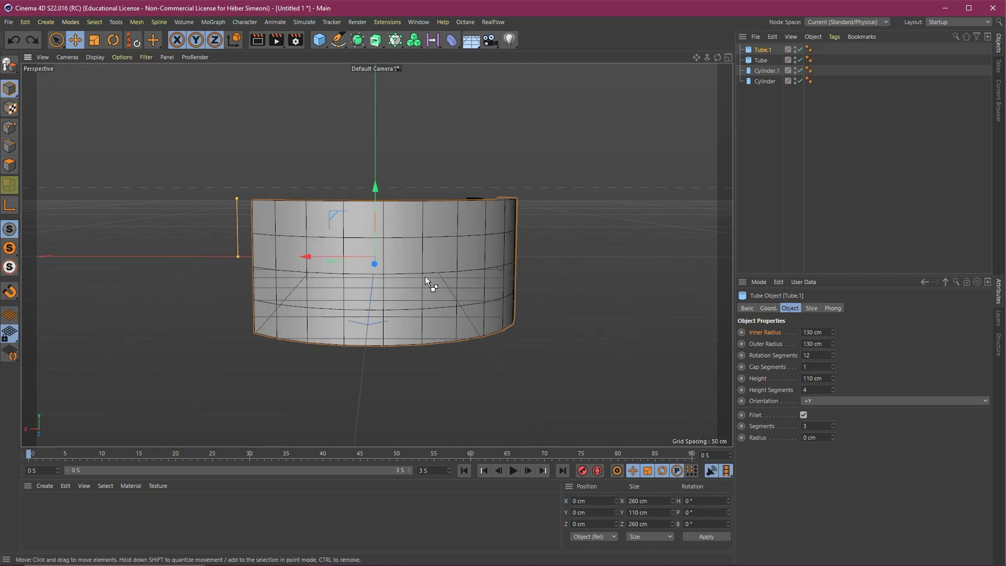
{"action": "left_click_drag", "start_coordinate": [425, 276], "coordinate": [486, 297], "text": "alt"}
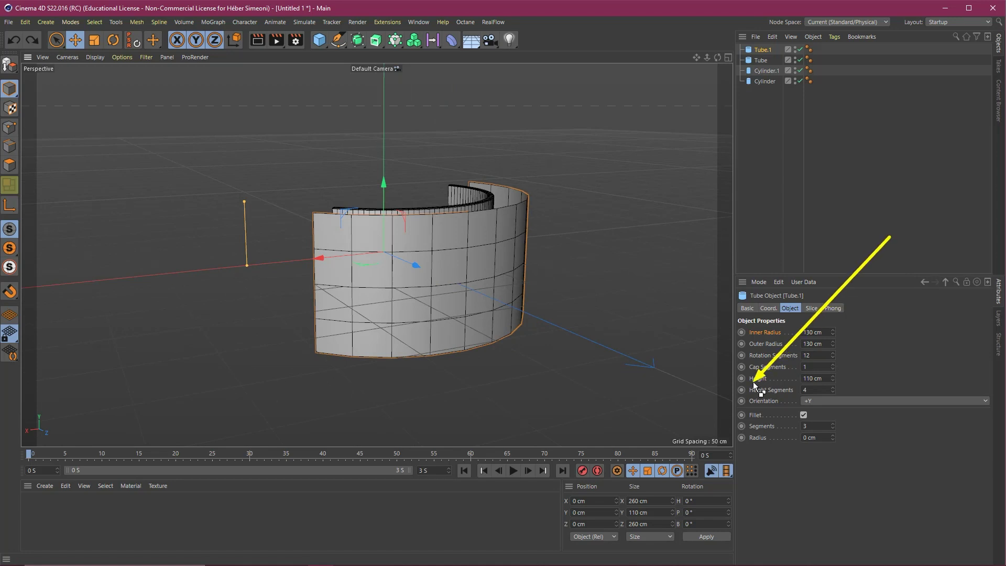
Set the outer tube's height to 200 cm and its height segments to 12.
{"action": "left_click", "coordinate": [813, 378]}
{"action": "type", "text": "200"}
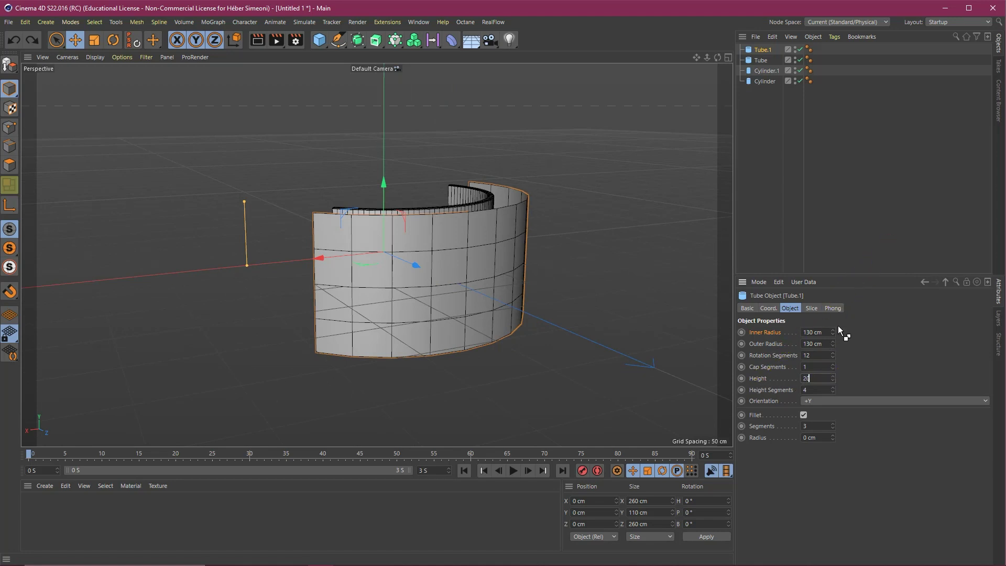
{"action": "key", "text": "Return"}
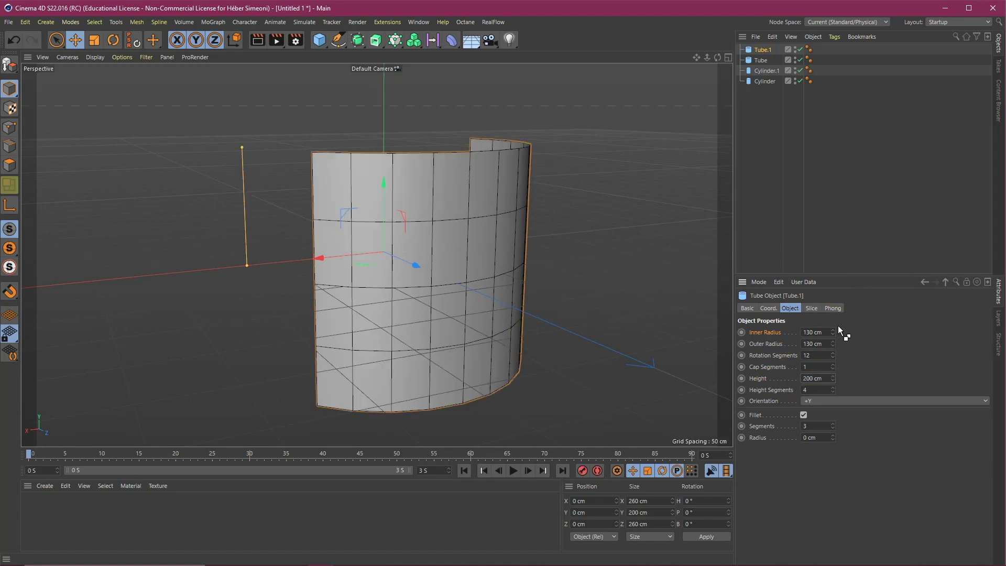
{"action": "left_click", "coordinate": [813, 390]}
{"action": "type", "text": "12"}
{"action": "key", "text": "Return"}
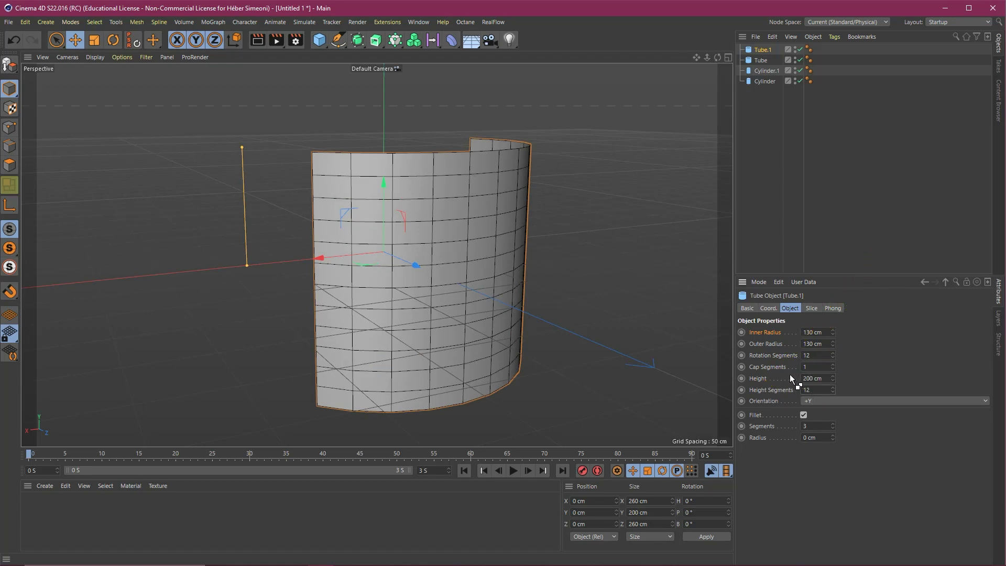
Set the outer tube's height segments to 8.
{"action": "left_click_drag", "start_coordinate": [485, 266], "coordinate": [429, 270], "text": "alt"}
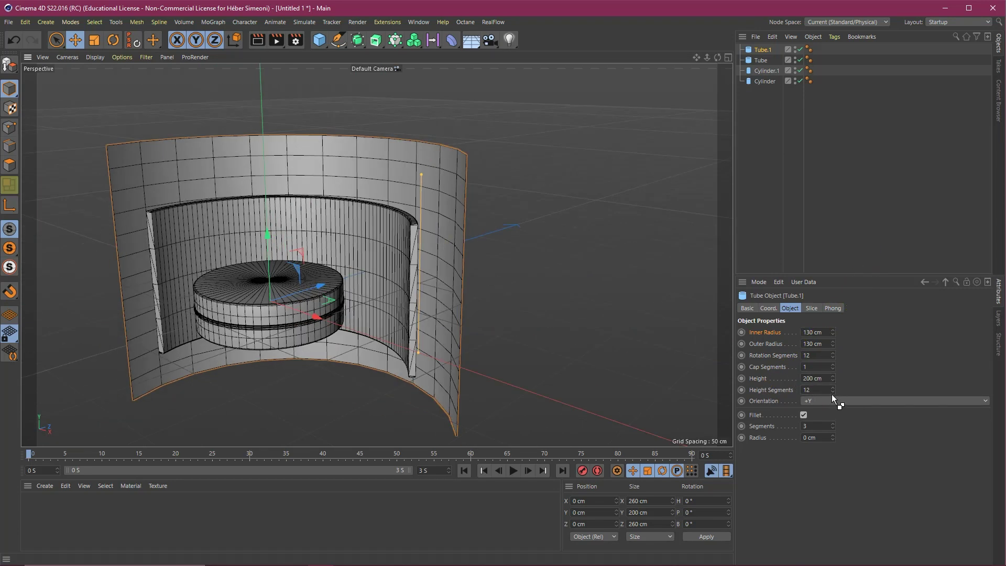
{"action": "scroll", "coordinate": [817, 389], "scroll_direction": "down", "scroll_amount": 4}
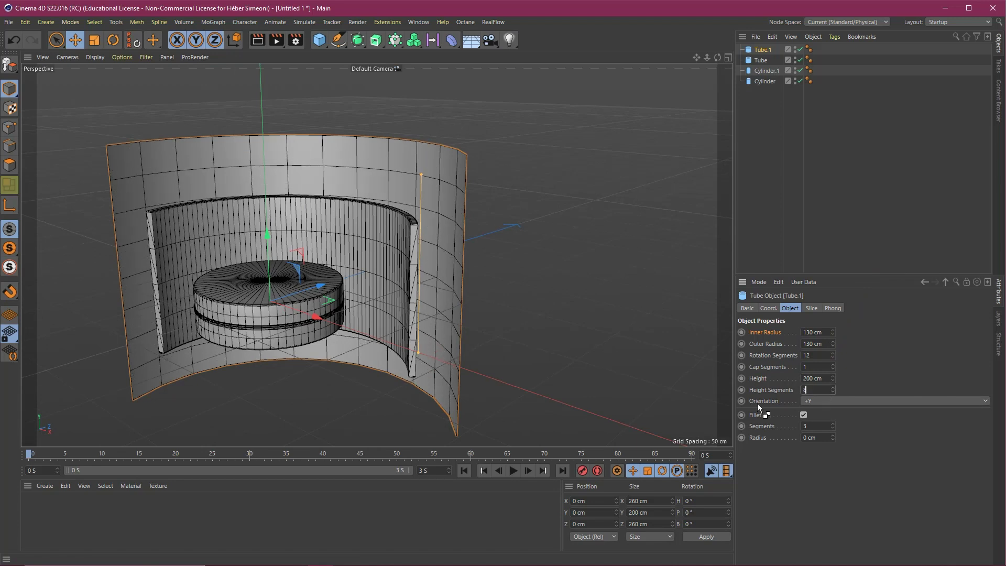
{"action": "mouse_move", "coordinate": [461, 259]}
{"action": "left_mouse_down", "text": "alt"}
{"action": "mouse_move", "coordinate": [530, 197]}
{"action": "mouse_move", "coordinate": [447, 306]}
{"action": "mouse_move", "coordinate": [427, 152]}
{"action": "left_mouse_up", "text": "alt"}
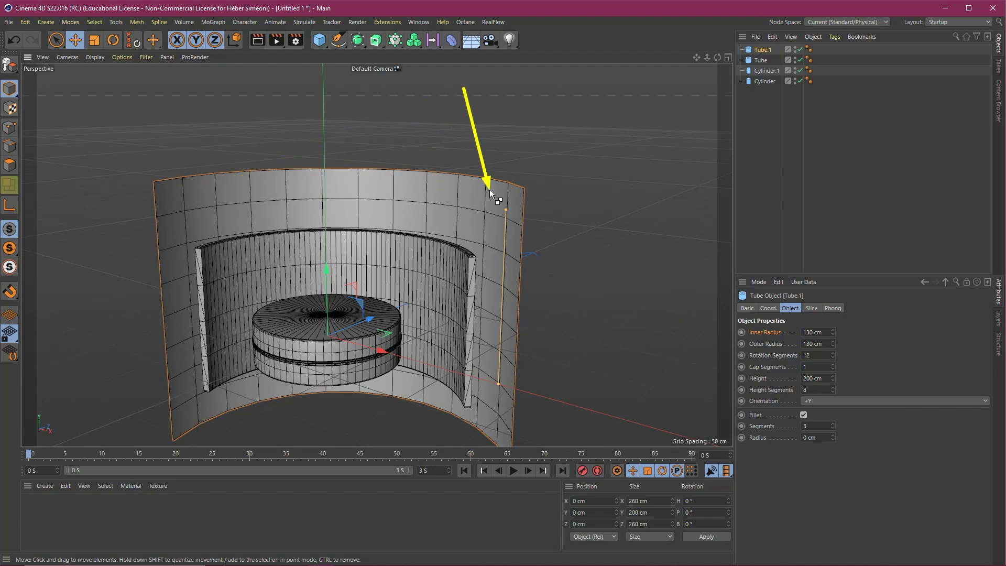
{"action": "left_click_drag", "start_coordinate": [506, 287], "coordinate": [454, 248], "text": "alt"}
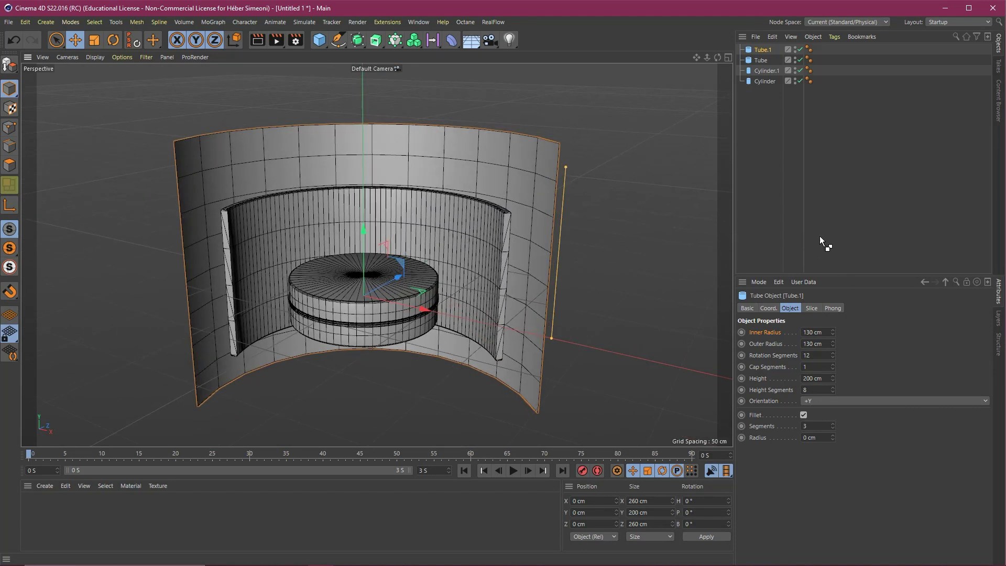
Change the outer tube's slice to run from 0° to 100°.
{"action": "left_click", "coordinate": [811, 308]}
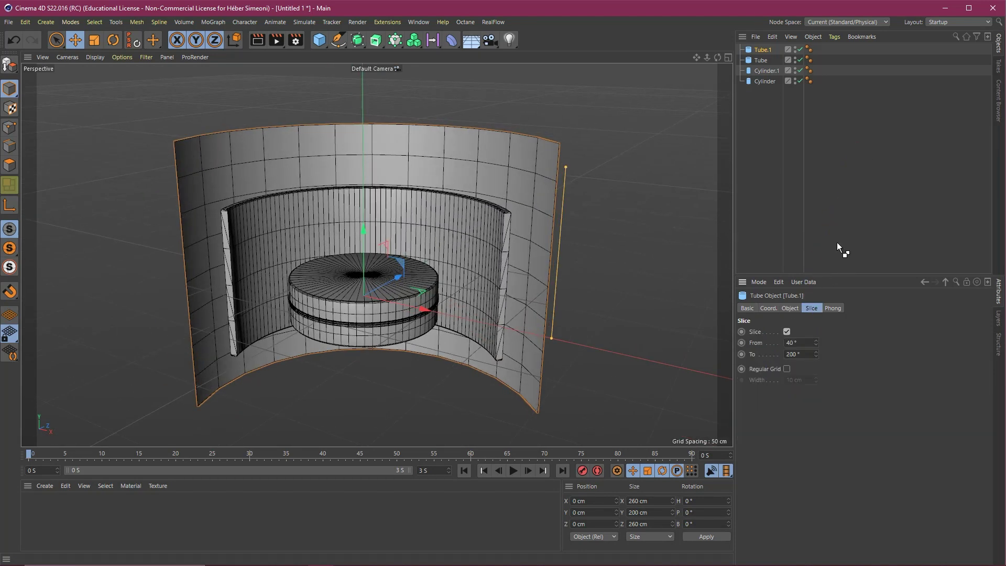
{"action": "double_click", "coordinate": [795, 343]}
{"action": "type", "text": "0"}
{"action": "key", "text": "Tab"}
{"action": "type", "text": "100"}
{"action": "key", "text": "Return"}
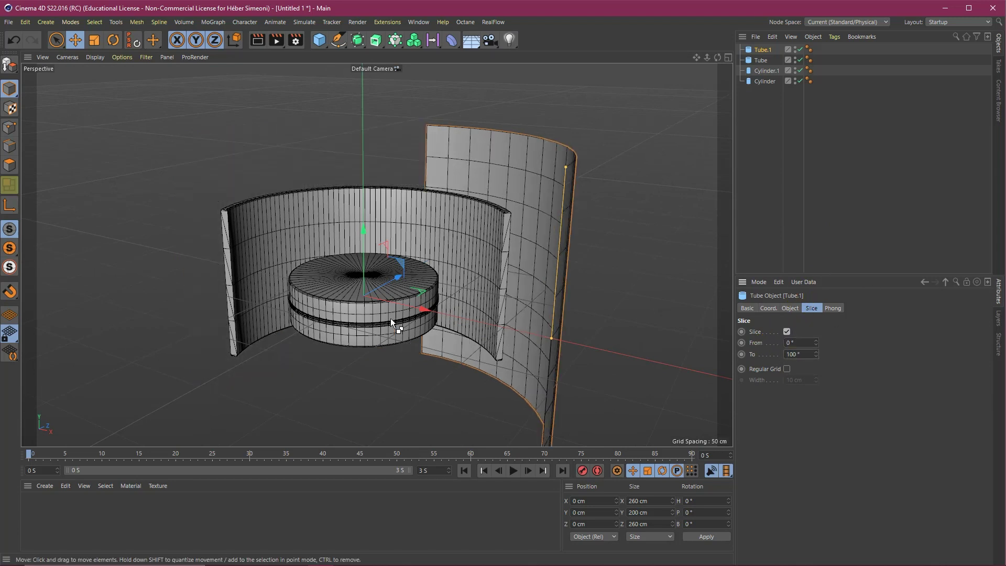
{"action": "mouse_move", "coordinate": [391, 319]}
{"action": "left_mouse_down", "text": "alt"}
{"action": "mouse_move", "coordinate": [421, 281]}
{"action": "mouse_move", "coordinate": [407, 248]}
{"action": "left_mouse_up", "text": "alt"}
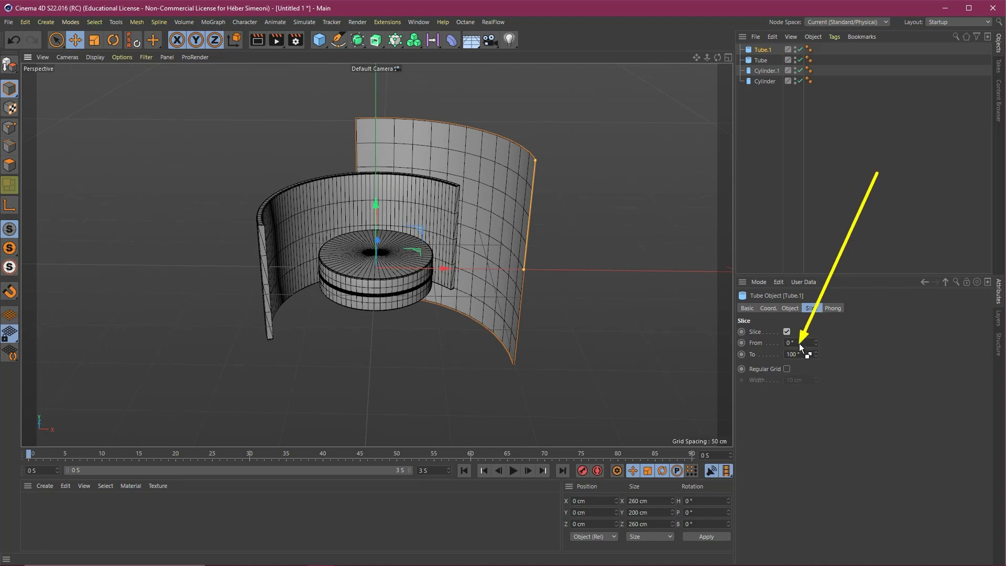
{"action": "left_click_drag", "start_coordinate": [813, 342], "coordinate": [815, 342]}
{"action": "left_click_drag", "start_coordinate": [469, 267], "coordinate": [485, 216], "text": "alt"}
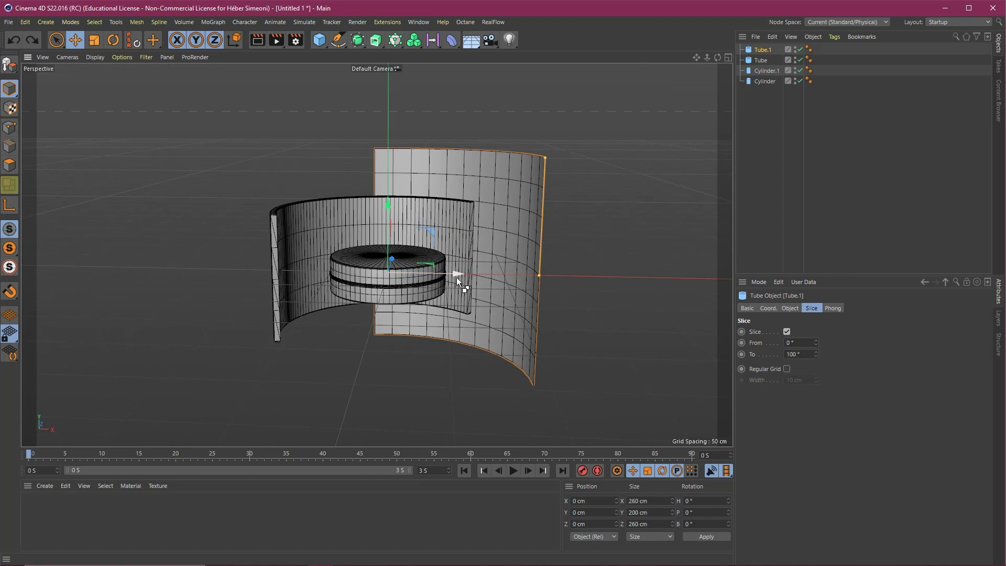
{"action": "left_click_drag", "start_coordinate": [461, 231], "coordinate": [479, 214], "text": "alt"}
{"action": "right_click_drag", "start_coordinate": [480, 214], "coordinate": [516, 180], "text": "alt"}
{"action": "middle_click_drag", "start_coordinate": [516, 181], "coordinate": [505, 242], "text": "alt"}
{"action": "mouse_move", "coordinate": [633, 114]}
{"action": "left_mouse_down"}
{"action": "mouse_move", "coordinate": [501, 208]}
{"action": "mouse_move", "coordinate": [482, 212]}
{"action": "mouse_move", "coordinate": [470, 181]}
{"action": "mouse_move", "coordinate": [495, 188]}
{"action": "mouse_move", "coordinate": [493, 224]}
{"action": "mouse_move", "coordinate": [470, 232]}
{"action": "mouse_move", "coordinate": [539, 140]}
{"action": "mouse_move", "coordinate": [512, 158]}
{"action": "mouse_move", "coordinate": [516, 165]}
{"action": "left_mouse_up"}
{"action": "mouse_move", "coordinate": [501, 102]}
{"action": "left_mouse_down"}
{"action": "mouse_move", "coordinate": [490, 153]}
{"action": "mouse_move", "coordinate": [455, 150]}
{"action": "left_mouse_up"}
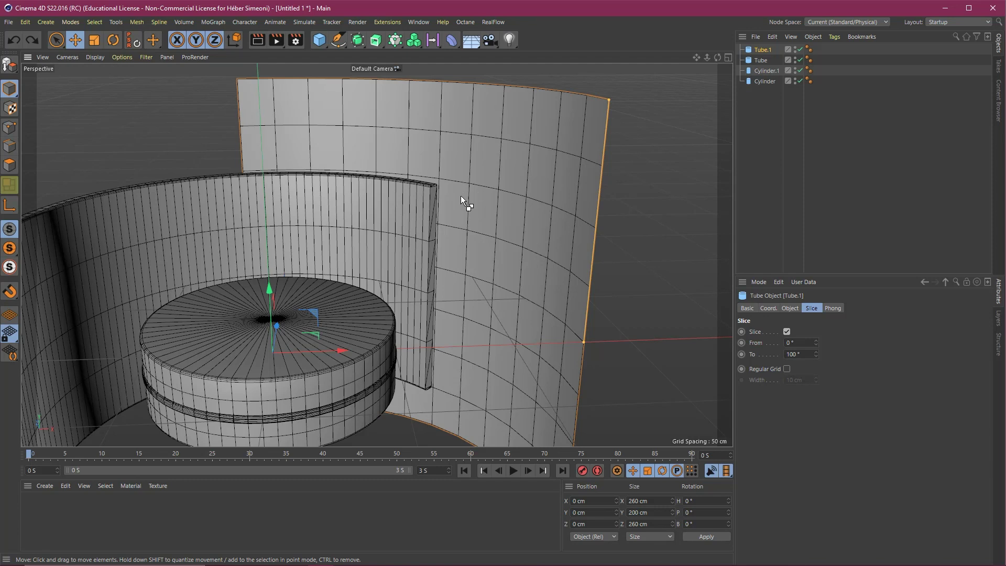
{"action": "left_click_drag", "start_coordinate": [351, 289], "coordinate": [359, 47]}
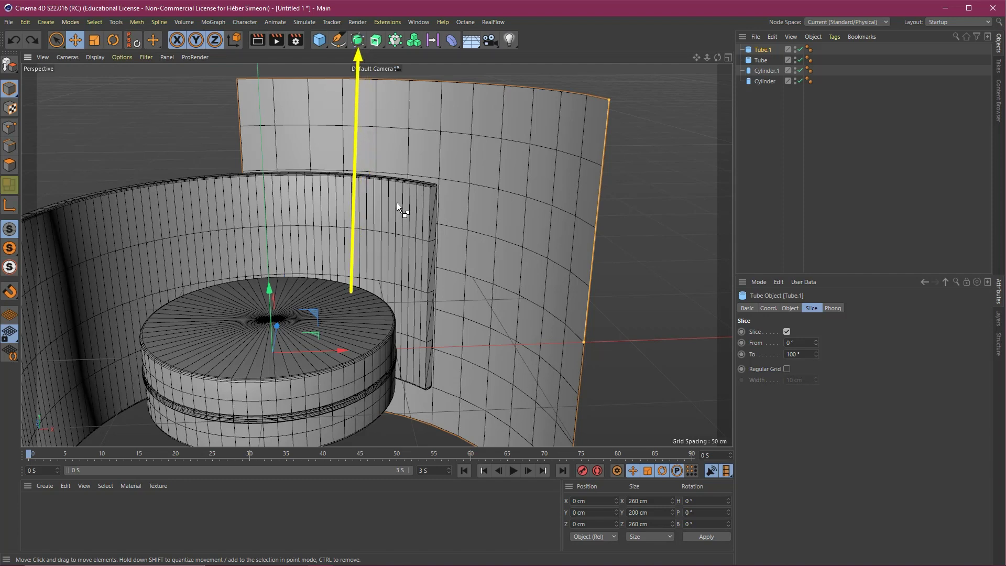
{"action": "mouse_move", "coordinate": [340, 169]}
{"action": "left_mouse_down"}
{"action": "mouse_move", "coordinate": [353, 49]}
{"action": "mouse_move", "coordinate": [407, 45]}
{"action": "mouse_move", "coordinate": [357, 48]}
{"action": "left_mouse_up"}
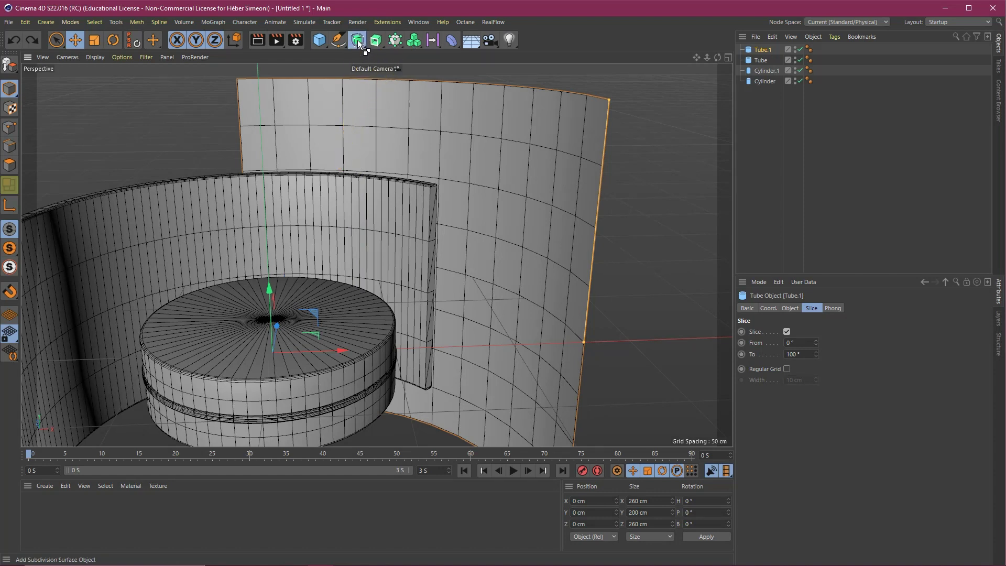
Add an Atom Array generator to the scene.
{"action": "left_click", "coordinate": [357, 40]}
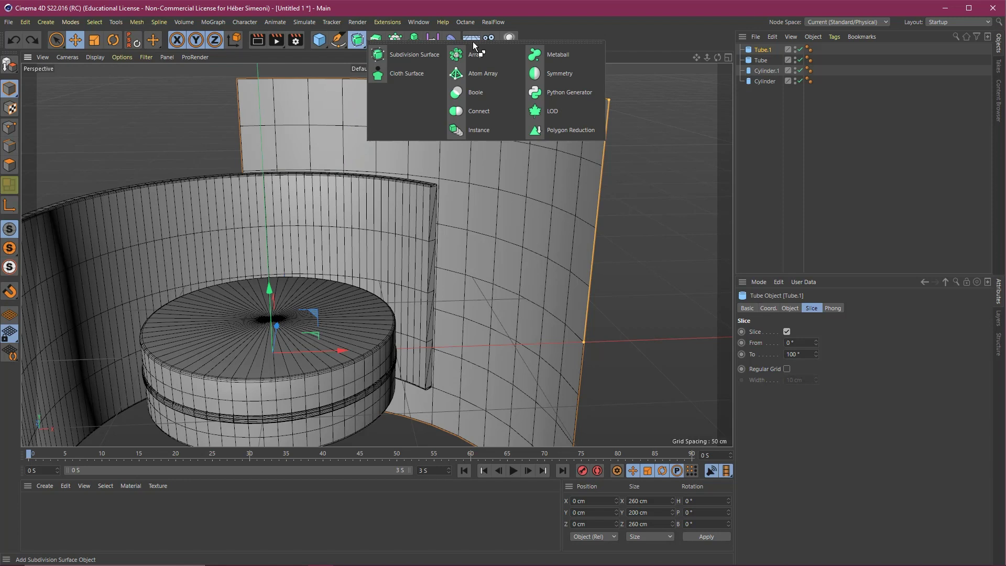
{"action": "left_click", "coordinate": [481, 79]}
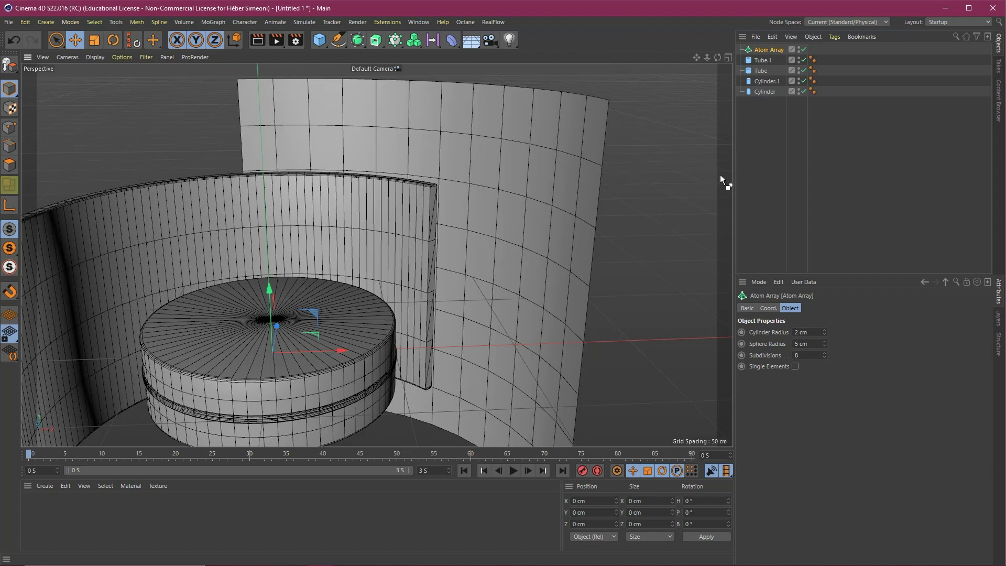
{"action": "mouse_move", "coordinate": [673, 191]}
{"action": "left_mouse_down"}
{"action": "mouse_move", "coordinate": [762, 49]}
{"action": "mouse_move", "coordinate": [744, 46]}
{"action": "mouse_move", "coordinate": [514, 167]}
{"action": "left_mouse_up"}
{"action": "left_click_drag", "start_coordinate": [494, 96], "coordinate": [490, 153]}
{"action": "left_click_drag", "start_coordinate": [467, 104], "coordinate": [454, 151]}
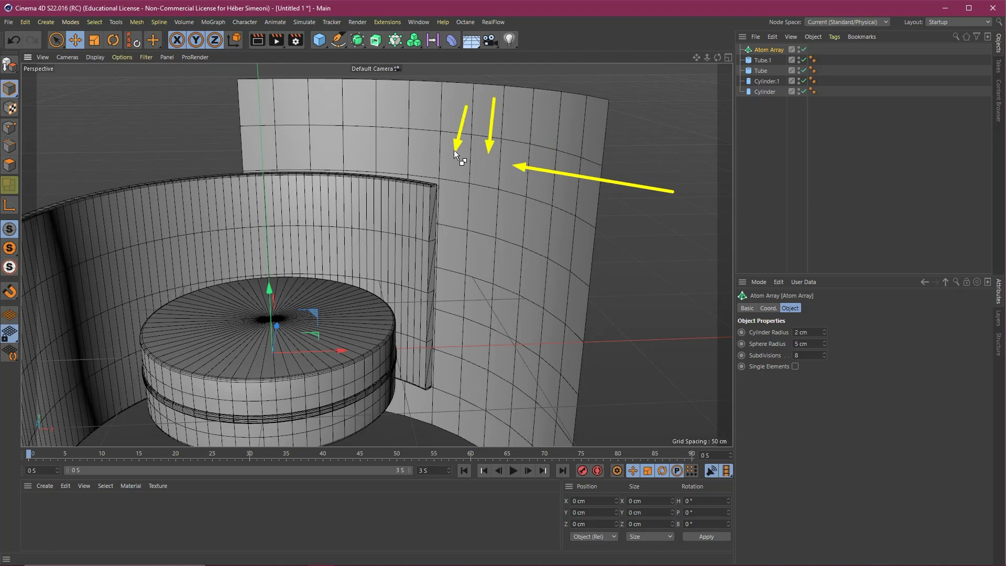
{"action": "key", "text": "ctrl+z"}
{"action": "key", "text": "ctrl+z"}
{"action": "key", "text": "ctrl+z"}
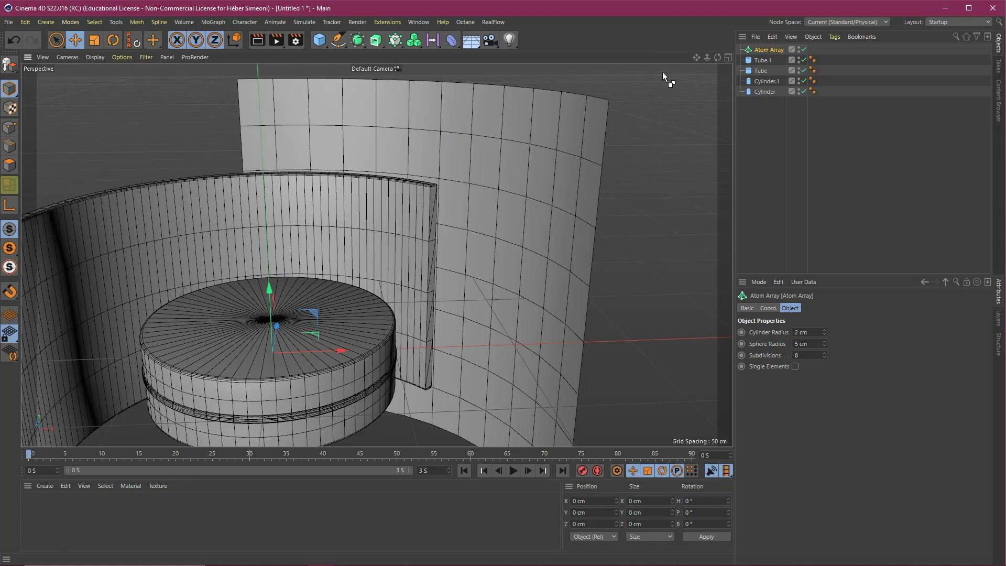
{"action": "left_click_drag", "start_coordinate": [666, 72], "coordinate": [594, 159]}
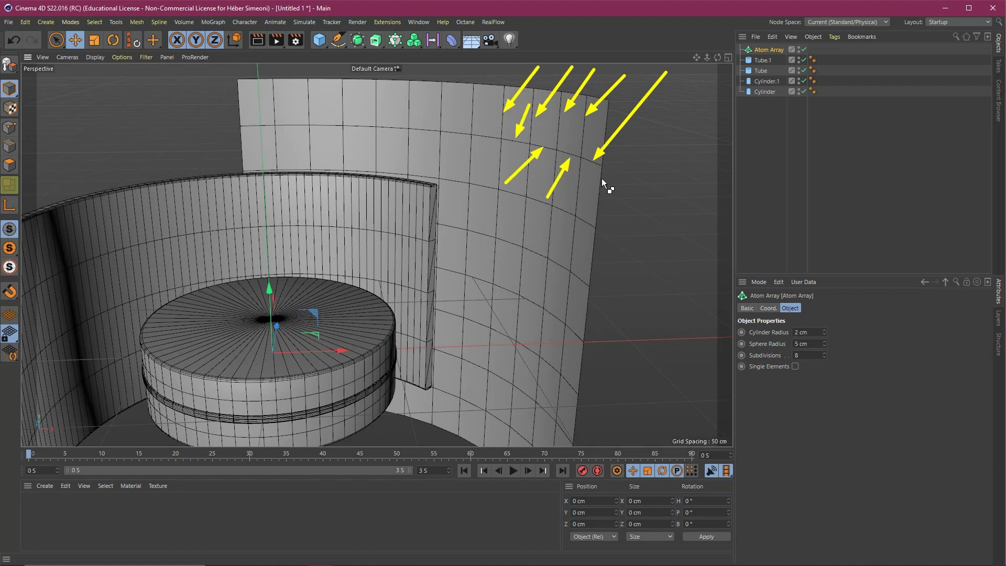
{"action": "key", "text": "ctrl+z"}
{"action": "key", "text": "ctrl+z"}
{"action": "key", "text": "ctrl+z"}
{"action": "key", "text": "ctrl+z"}
{"action": "key", "text": "ctrl+z"}
{"action": "key", "text": "ctrl+z"}
{"action": "key", "text": "ctrl+z"}
{"action": "key", "text": "ctrl+z"}
{"action": "mouse_move", "coordinate": [742, 283]}
{"action": "left_mouse_down"}
{"action": "mouse_move", "coordinate": [996, 48]}
{"action": "mouse_move", "coordinate": [955, 42]}
{"action": "mouse_move", "coordinate": [762, 62]}
{"action": "mouse_move", "coordinate": [759, 49]}
{"action": "mouse_move", "coordinate": [763, 72]}
{"action": "mouse_move", "coordinate": [346, 233]}
{"action": "left_mouse_up"}
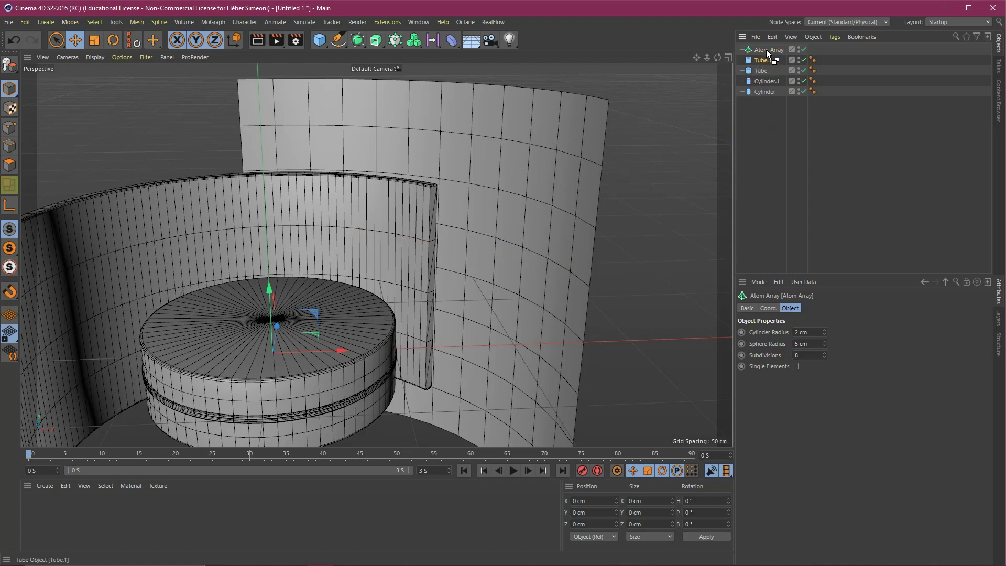
Make the outer tube, Tube.1, a child of the Atom Array to turn its segments into a lattice.
{"action": "left_click_drag", "start_coordinate": [766, 49], "coordinate": [762, 48]}
{"action": "left_click_drag", "start_coordinate": [474, 145], "coordinate": [474, 166], "text": "alt"}
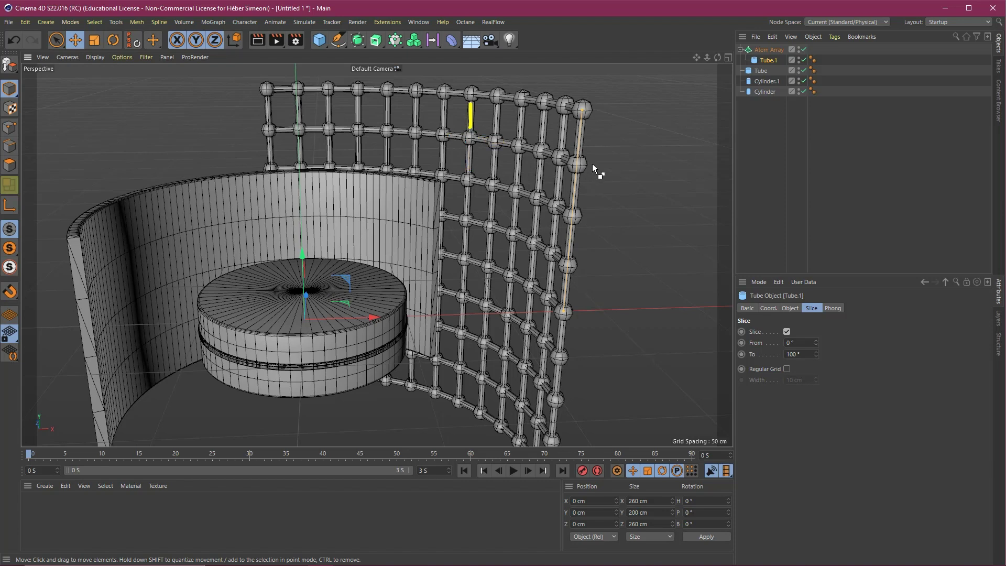
Set both the sphere radius and the cylinder radius of the Atom Array to 1 cm.
{"action": "left_click", "coordinate": [763, 51]}
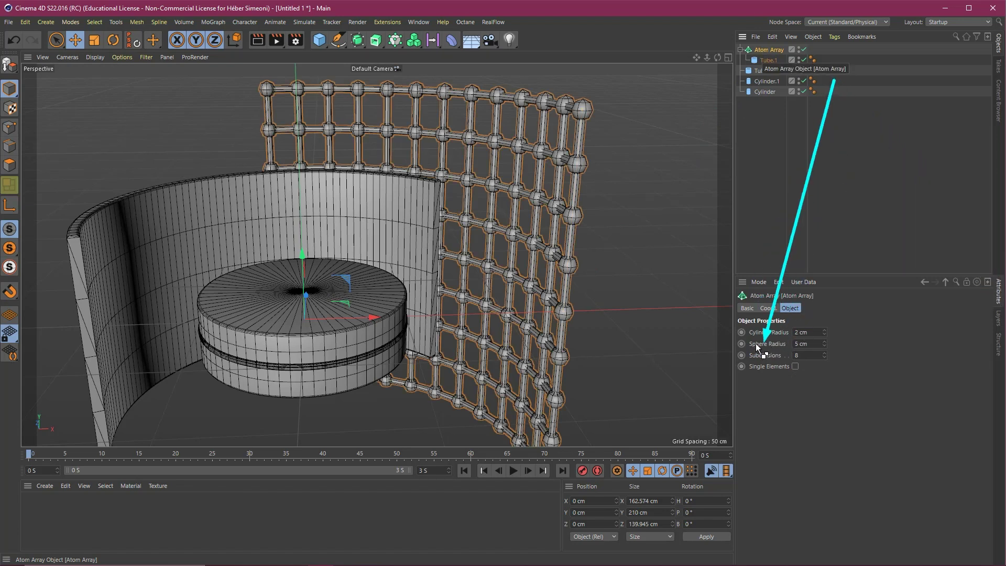
{"action": "left_click", "coordinate": [796, 344]}
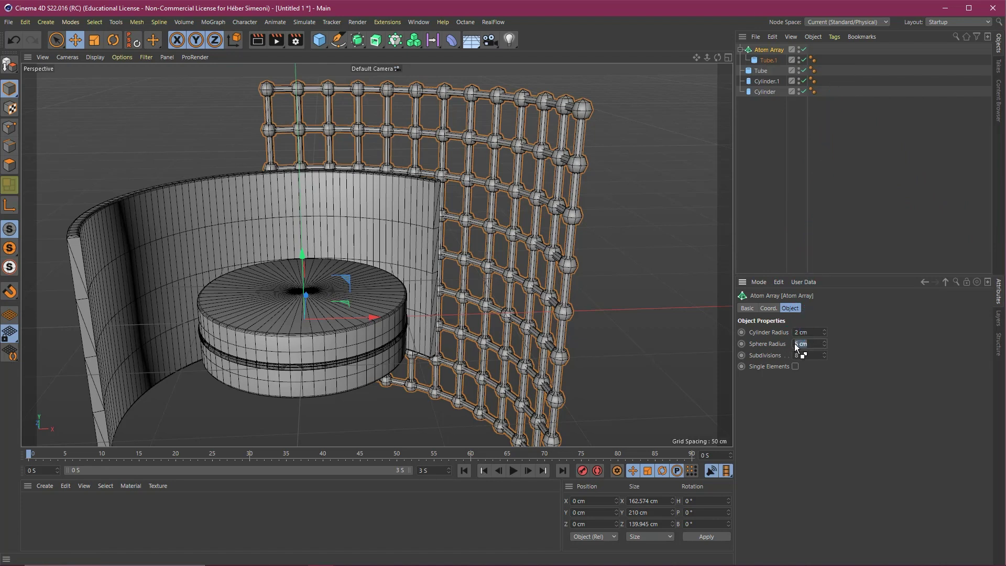
{"action": "type", "text": "1"}
{"action": "key", "text": "Return"}
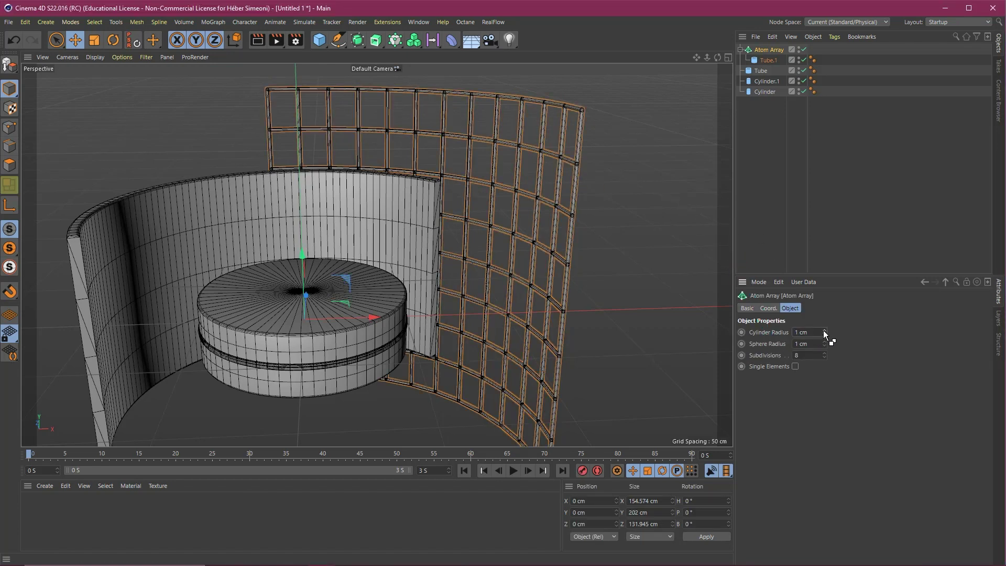
Try larger sphere and cylinder radii on the Atom Array, and return both to 1 cm.
{"action": "mouse_move", "coordinate": [824, 331]}
{"action": "left_mouse_down"}
{"action": "mouse_move", "coordinate": [813, 331]}
{"action": "mouse_move", "coordinate": [823, 329]}
{"action": "mouse_move", "coordinate": [822, 348]}
{"action": "left_mouse_up"}
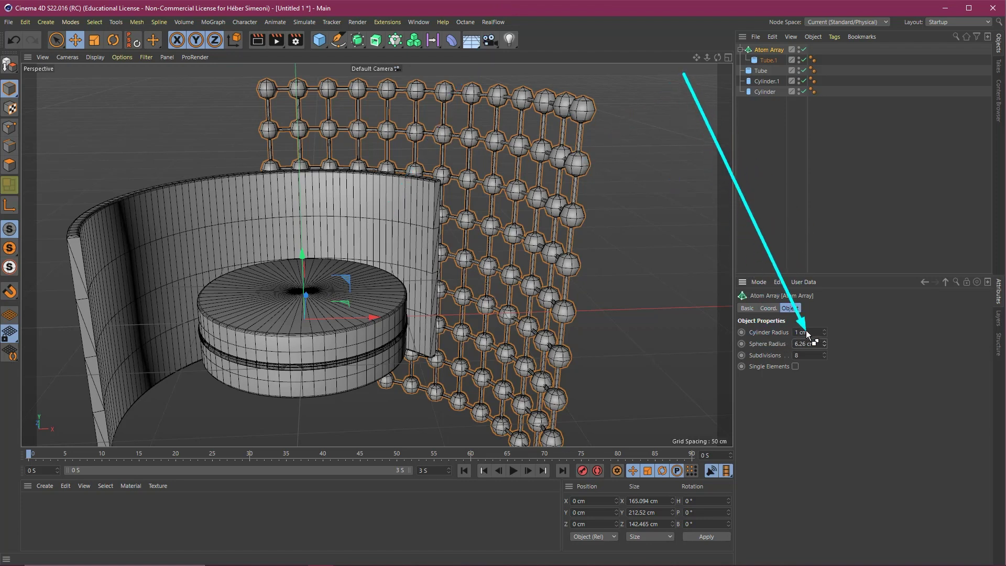
{"action": "left_click", "coordinate": [814, 344]}
{"action": "mouse_move", "coordinate": [823, 341]}
{"action": "left_mouse_down"}
{"action": "mouse_move", "coordinate": [825, 332]}
{"action": "mouse_move", "coordinate": [811, 339]}
{"action": "left_mouse_up"}
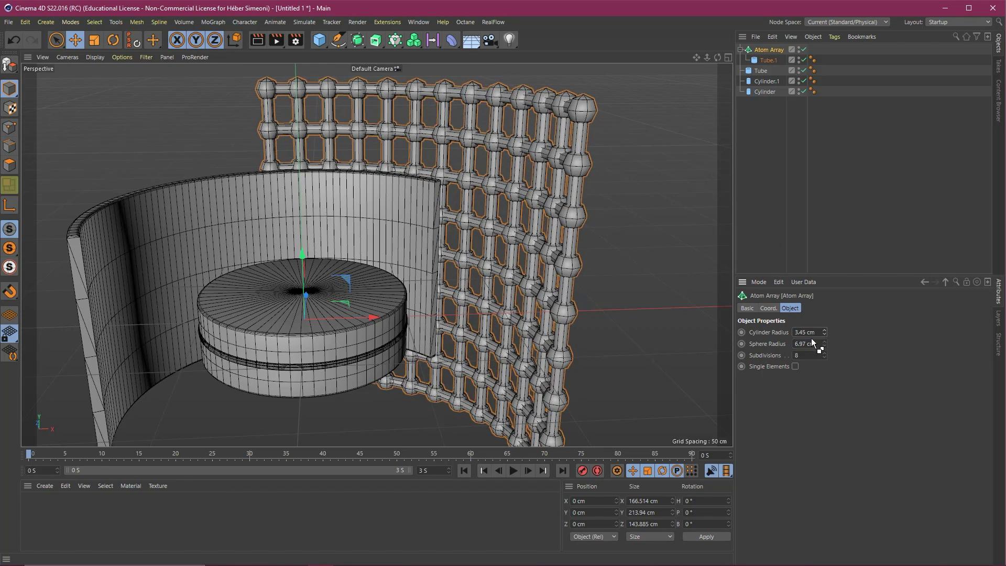
{"action": "left_click", "coordinate": [814, 343]}
{"action": "type", "text": "1"}
{"action": "key", "text": "Return"}
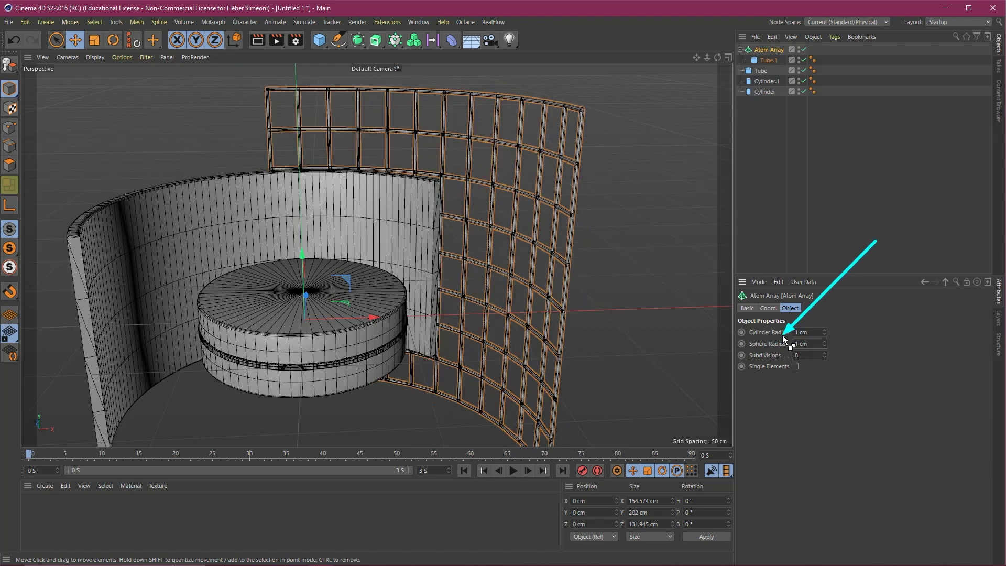
Deselect the Atom Array and switch the viewport display to Gouraud Shading without lines.
{"action": "left_click", "coordinate": [618, 189]}
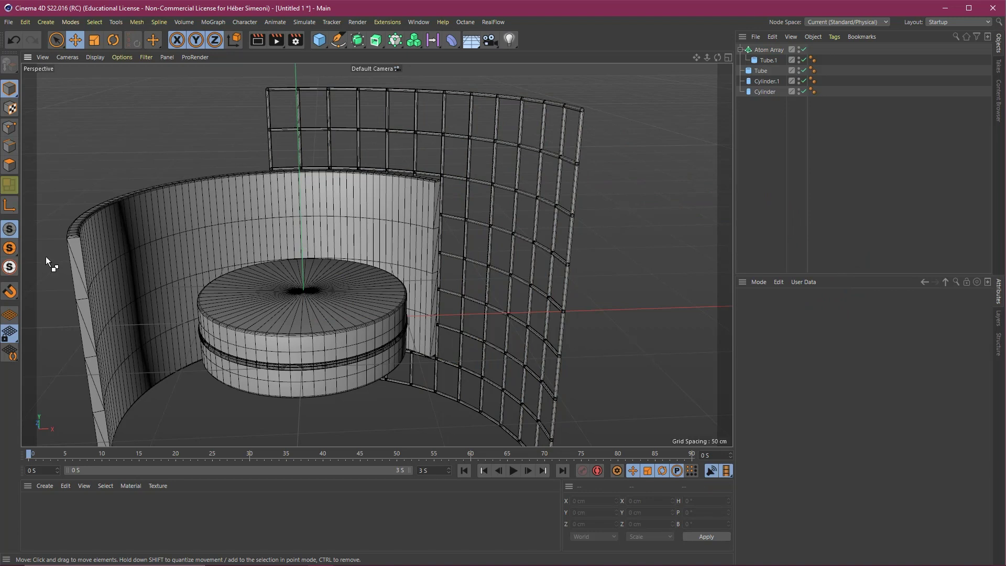
{"action": "left_click", "coordinate": [95, 56]}
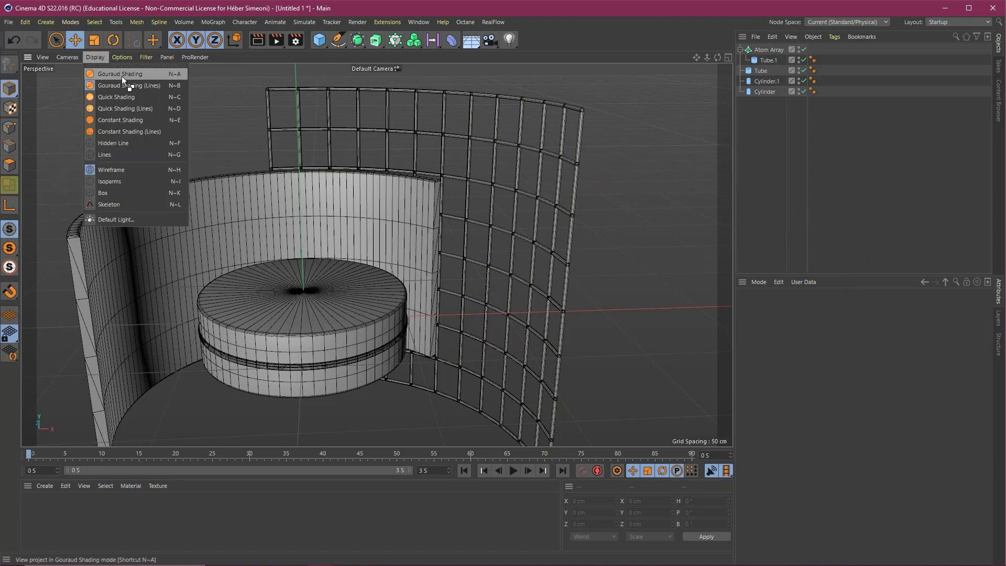
{"action": "left_click", "coordinate": [110, 75]}
{"action": "scroll", "coordinate": [463, 214], "scroll_direction": "down", "scroll_amount": 5}
{"action": "mouse_move", "coordinate": [456, 225]}
{"action": "left_mouse_down", "text": "alt"}
{"action": "mouse_move", "coordinate": [436, 242]}
{"action": "mouse_move", "coordinate": [407, 211]}
{"action": "left_mouse_up", "text": "alt"}
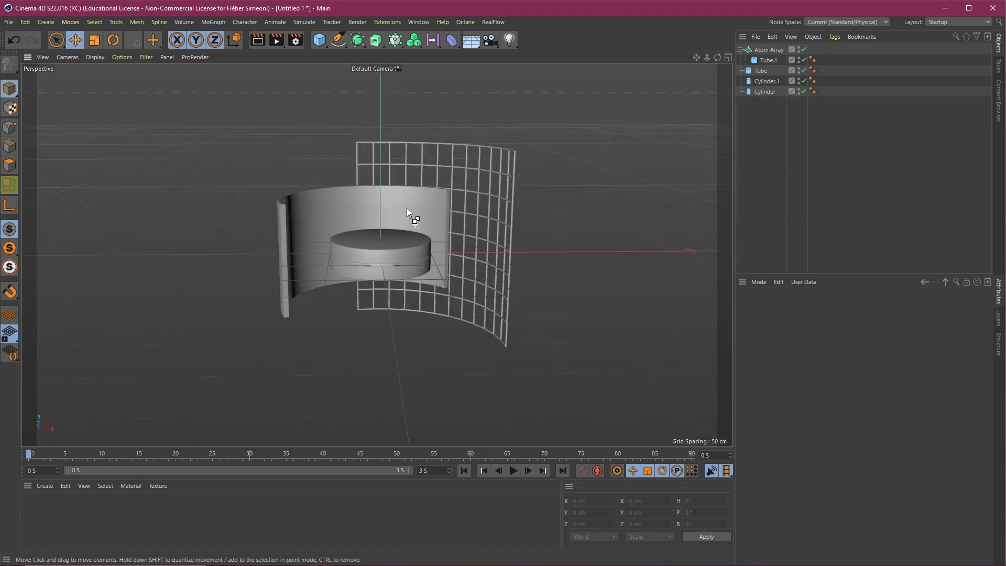
{"action": "middle_click_drag", "start_coordinate": [408, 216], "coordinate": [387, 251], "text": "alt"}
{"action": "scroll", "coordinate": [386, 249], "scroll_direction": "up", "scroll_amount": 1}
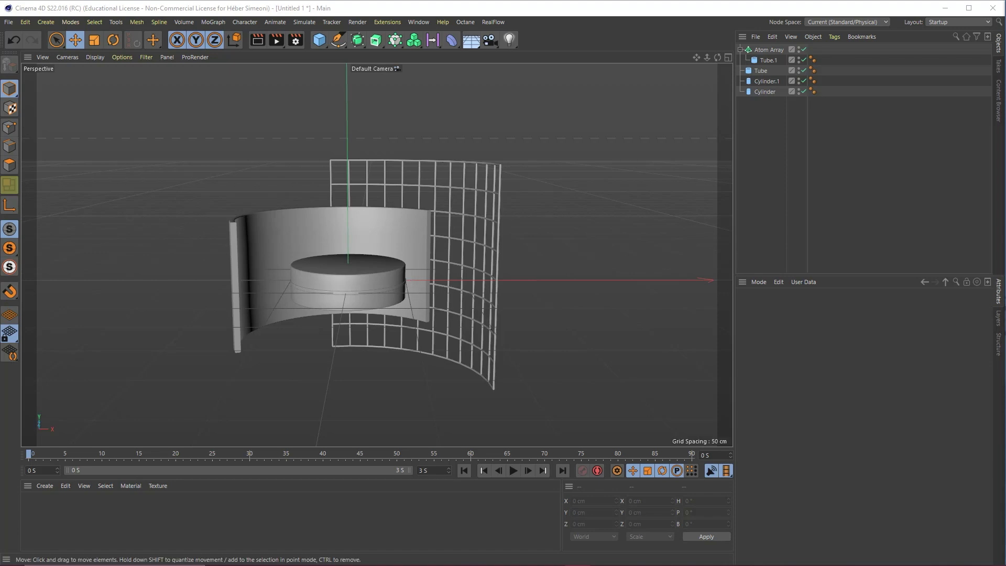
{"action": "left_click", "coordinate": [297, 243]}
{"action": "left_click_drag", "start_coordinate": [423, 266], "coordinate": [415, 310], "text": "alt"}
{"action": "left_click", "coordinate": [532, 249]}
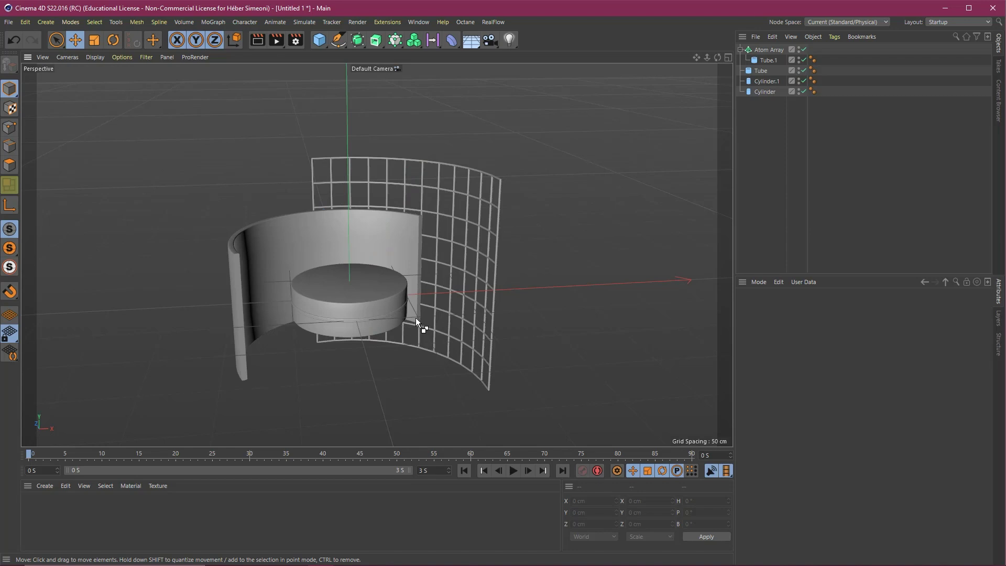
{"action": "left_click_drag", "start_coordinate": [274, 341], "coordinate": [318, 49]}
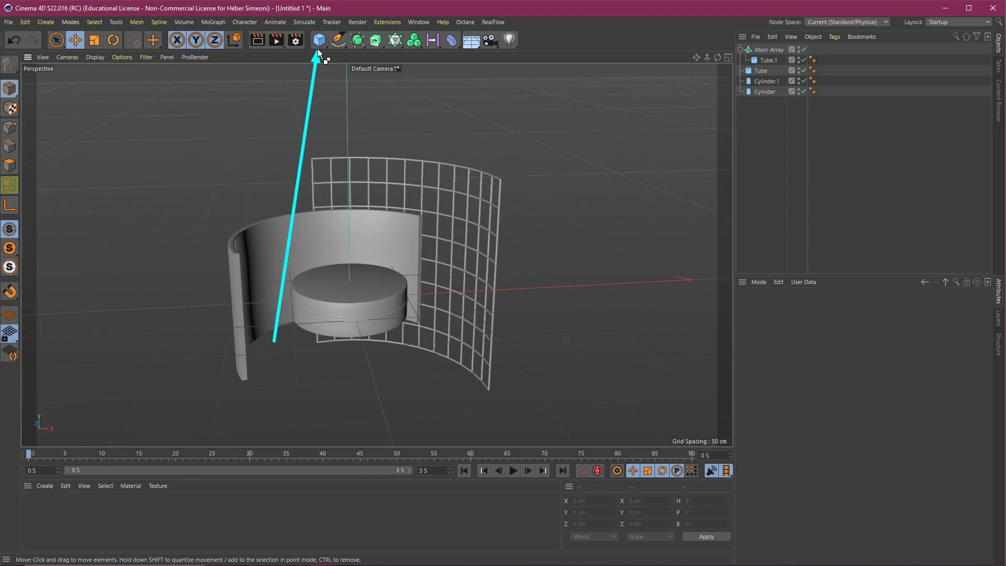
Add a Plane object as the floor under the podium and walls.
{"action": "left_click", "coordinate": [317, 43]}
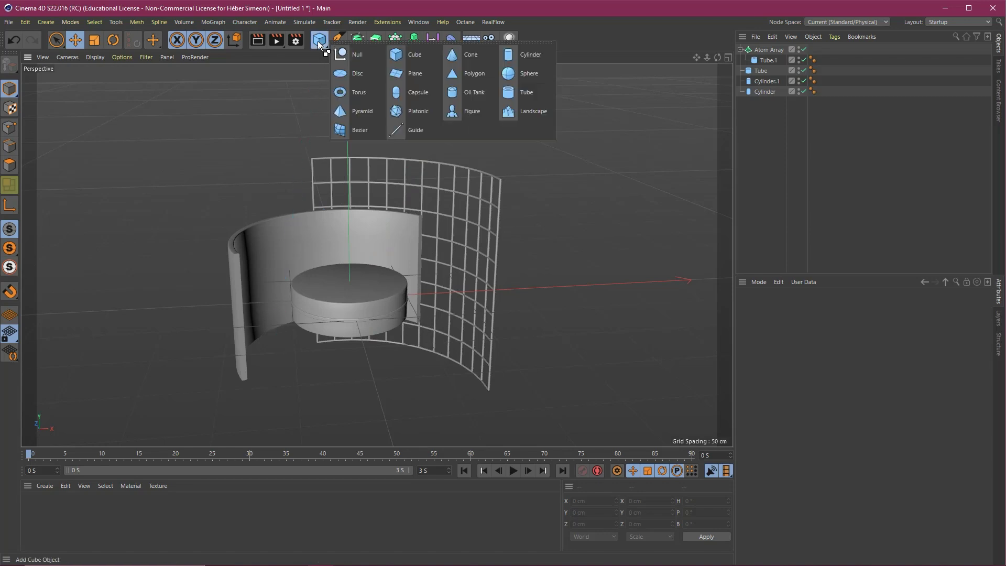
{"action": "left_click", "coordinate": [424, 77]}
{"action": "left_click_drag", "start_coordinate": [418, 94], "coordinate": [375, 319], "text": "alt"}
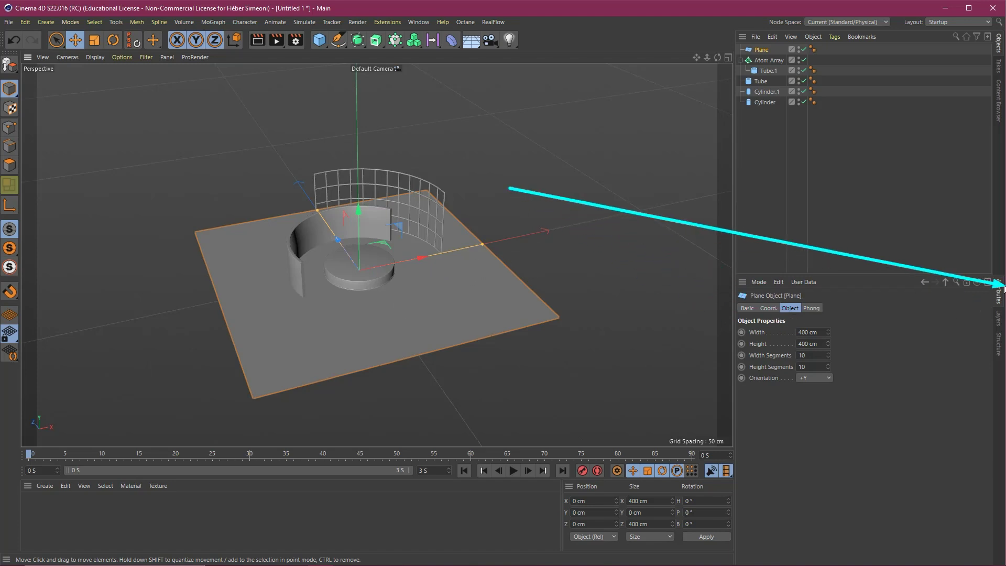
Set the floor plane's width to 700 cm, try a larger height of 599 cm, and restore it to 400 cm.
{"action": "left_click", "coordinate": [822, 329]}
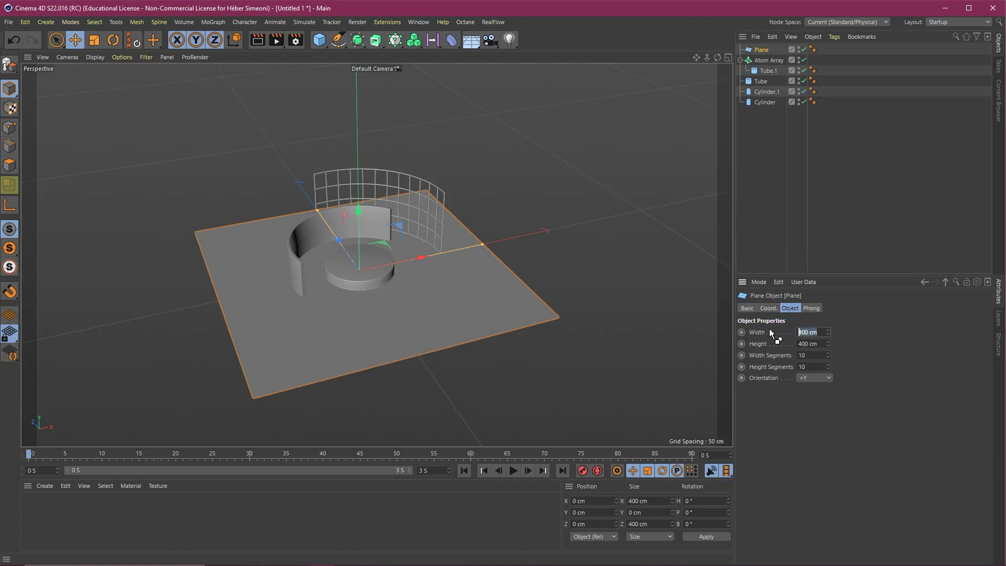
{"action": "type", "text": "700"}
{"action": "key", "text": "Return"}
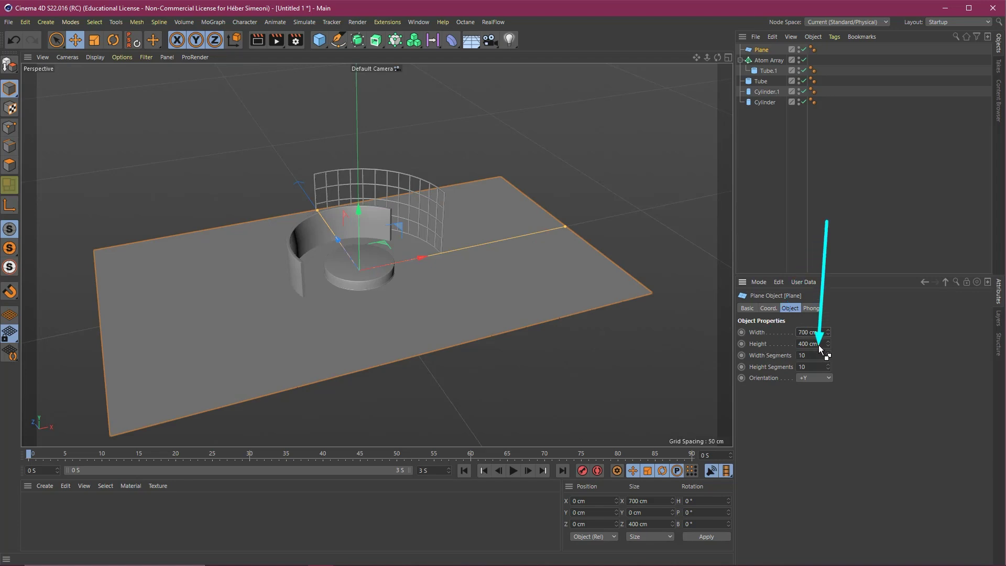
{"action": "left_click_drag", "start_coordinate": [828, 343], "coordinate": [828, 343]}
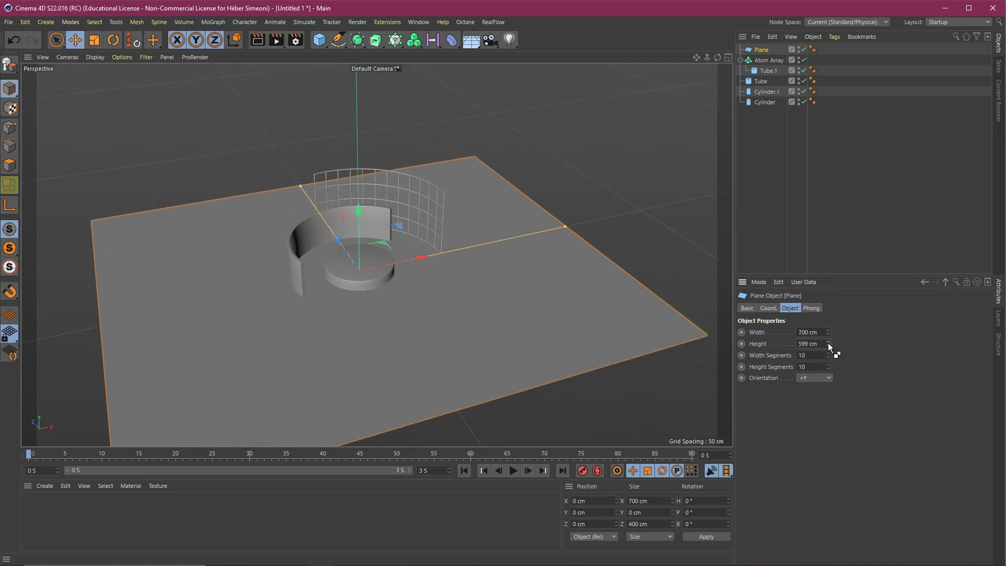
{"action": "key", "text": "ctrl+z"}
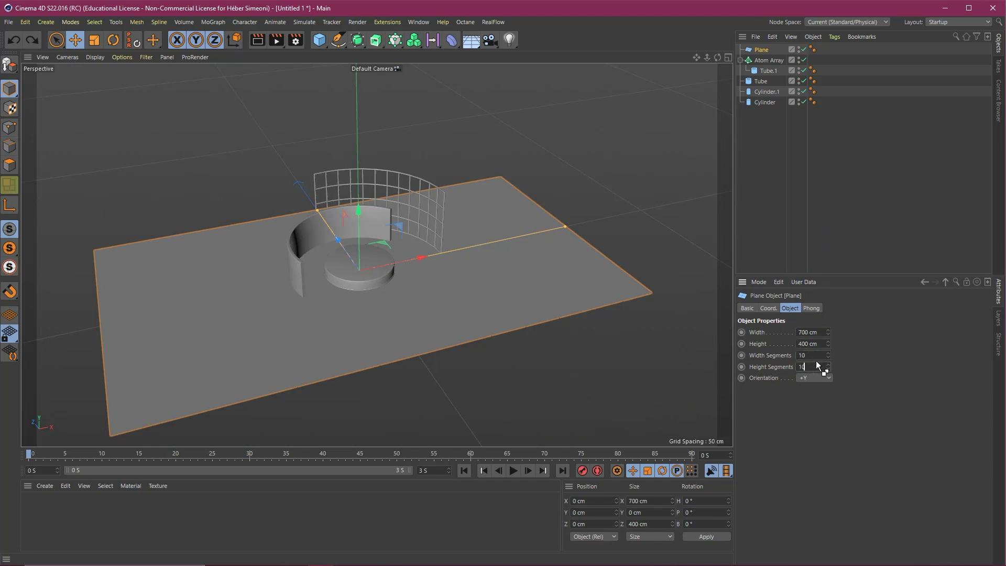
Set the floor plane's width and height segments to 1, checking with mesh lines displayed, and return to Gouraud Shading without lines.
{"action": "left_click", "coordinate": [89, 56]}
{"action": "left_click", "coordinate": [100, 75]}
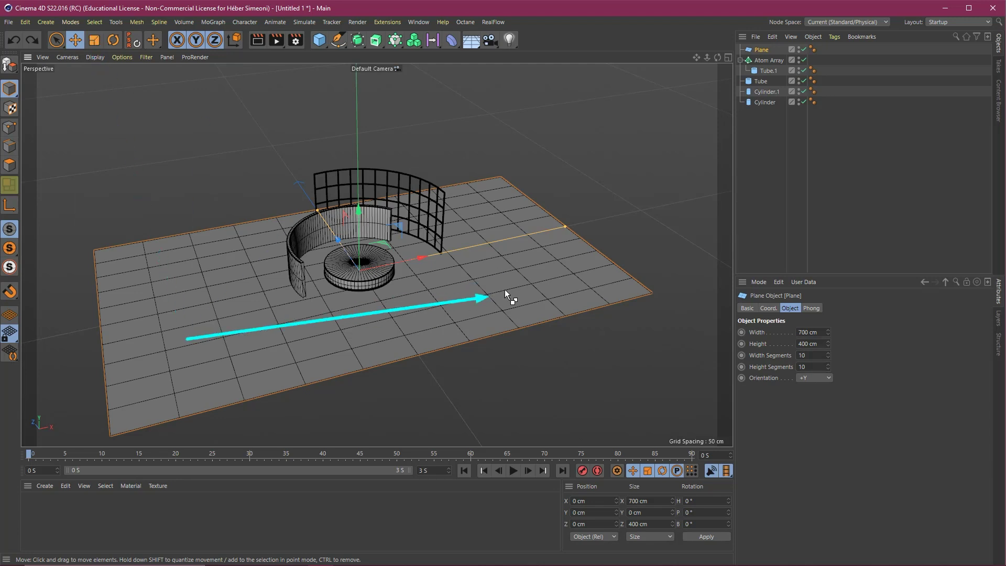
{"action": "left_click", "coordinate": [817, 355]}
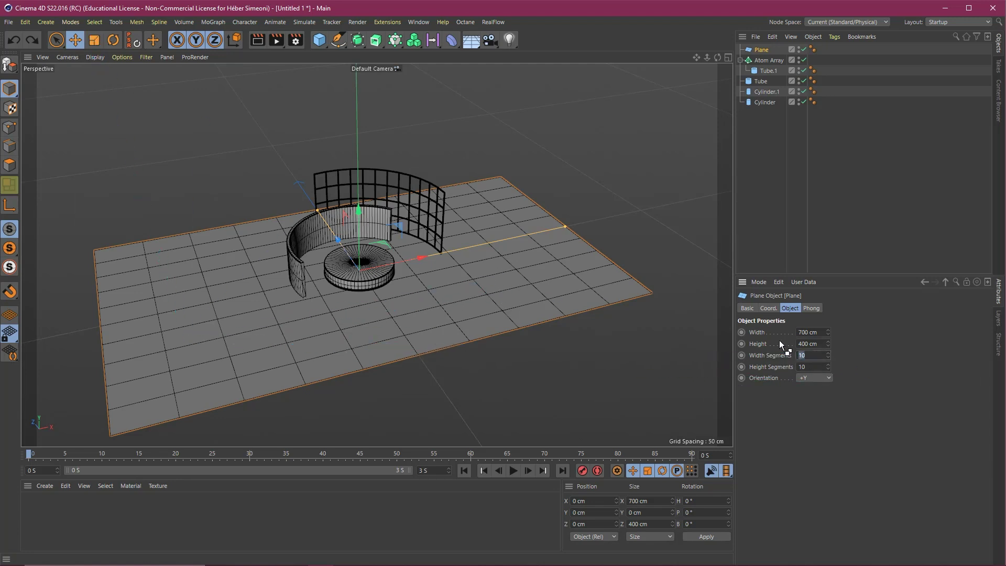
{"action": "type", "text": "1"}
{"action": "key", "text": "Tab"}
{"action": "type", "text": "1"}
{"action": "key", "text": "Return"}
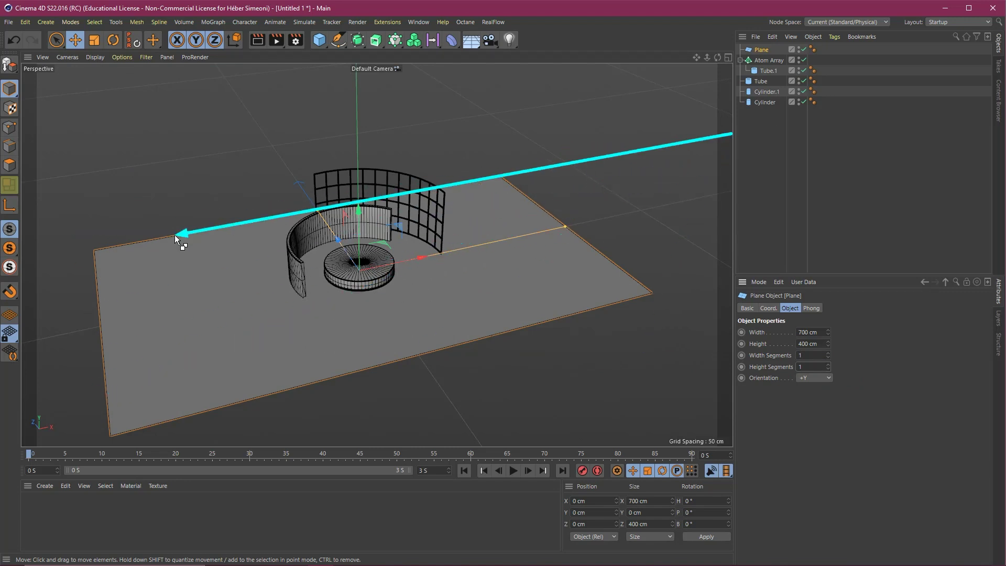
{"action": "left_click", "coordinate": [95, 57]}
{"action": "left_click", "coordinate": [105, 70]}
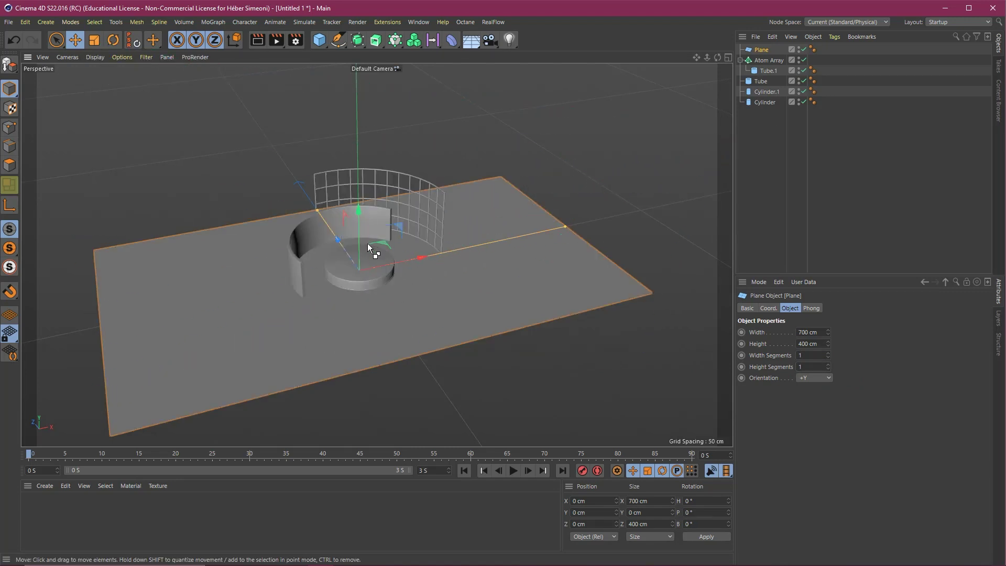
Lower the floor plane to about Y -14.3 cm, toward the base of the podium.
{"action": "left_click_drag", "start_coordinate": [415, 241], "coordinate": [437, 246], "text": "alt"}
{"action": "right_click_drag", "start_coordinate": [437, 246], "coordinate": [571, 216], "text": "alt"}
{"action": "middle_click_drag", "start_coordinate": [522, 220], "coordinate": [501, 241], "text": "alt"}
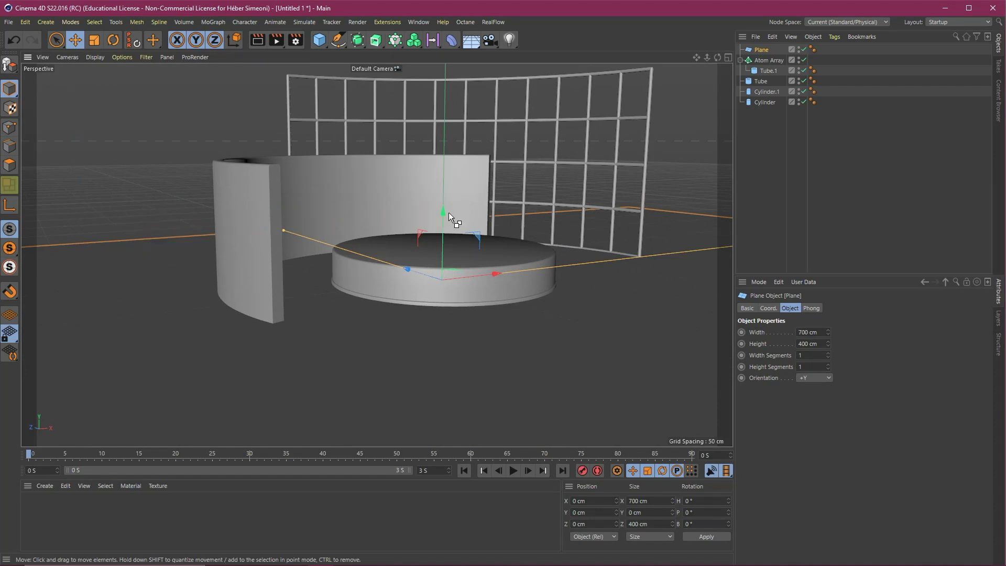
{"action": "left_click_drag", "start_coordinate": [444, 212], "coordinate": [442, 264]}
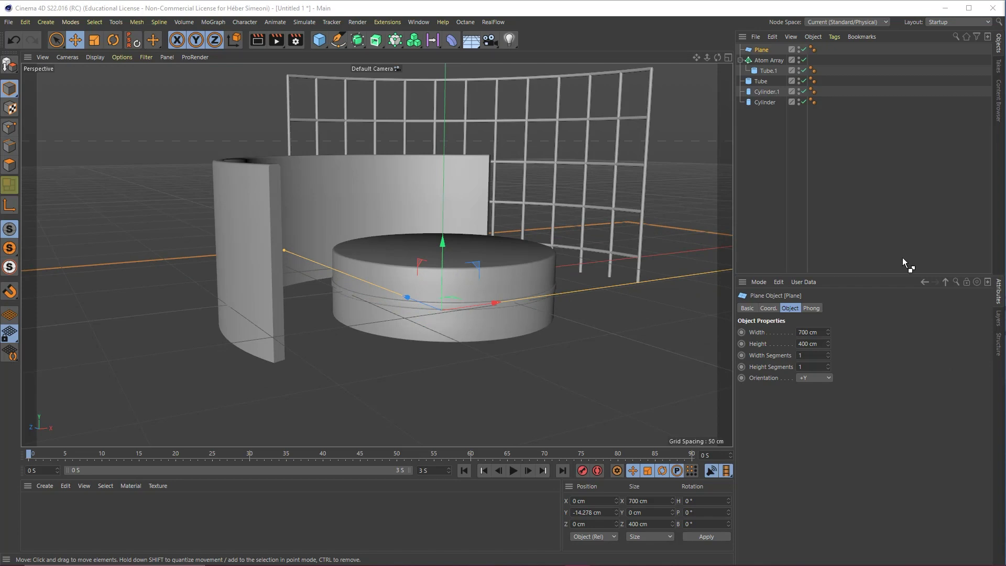
In the Front view, align the floor plane with the podium's underside at Y -14.76 cm and return to the perspective view.
{"action": "middle_click", "coordinate": [426, 270]}
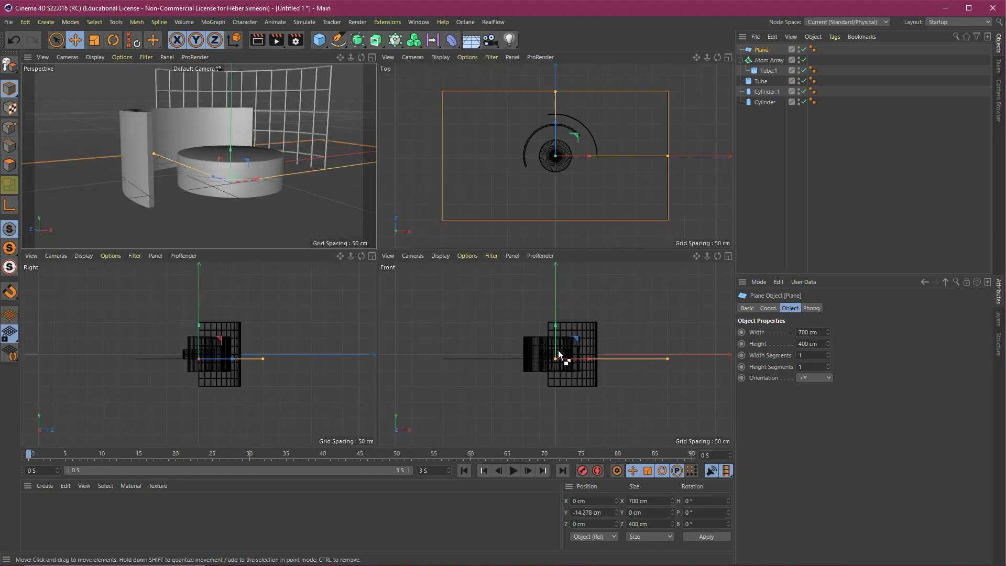
{"action": "scroll", "coordinate": [558, 350], "scroll_direction": "up", "scroll_amount": 5}
{"action": "middle_click", "coordinate": [644, 341]}
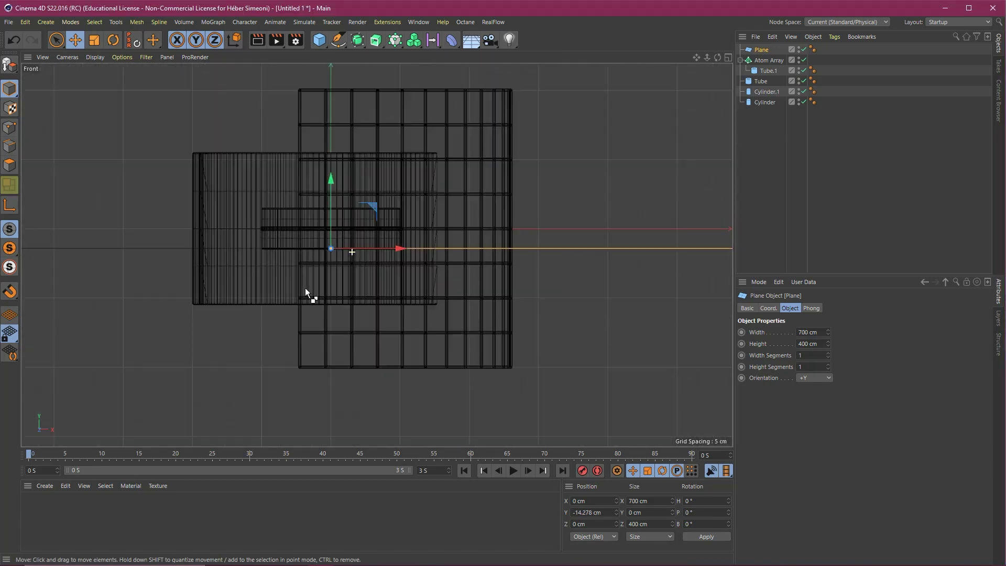
{"action": "scroll", "coordinate": [309, 288], "scroll_direction": "down", "scroll_amount": 2}
{"action": "middle_click", "coordinate": [278, 321]}
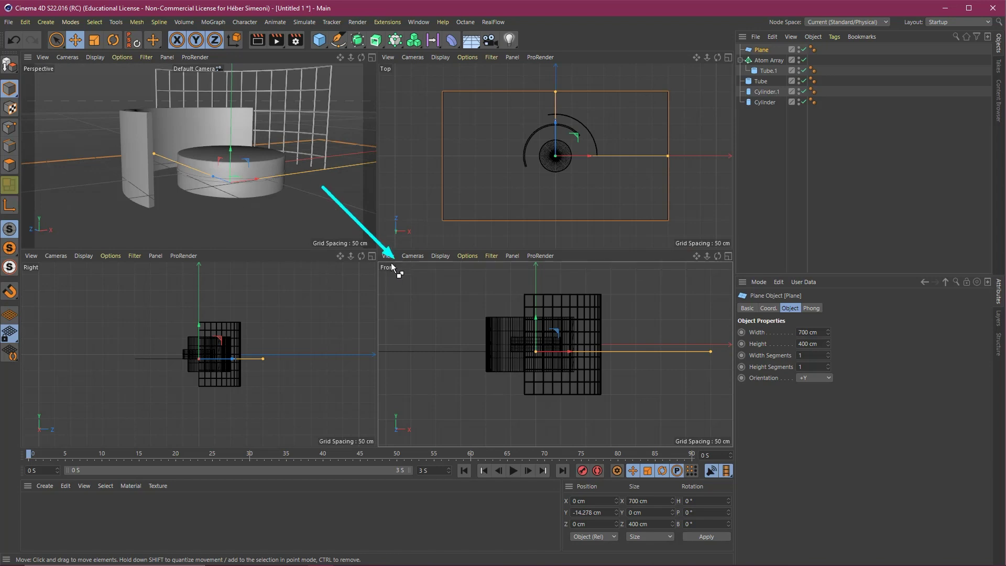
{"action": "scroll", "coordinate": [550, 343], "scroll_direction": "up", "scroll_amount": 6}
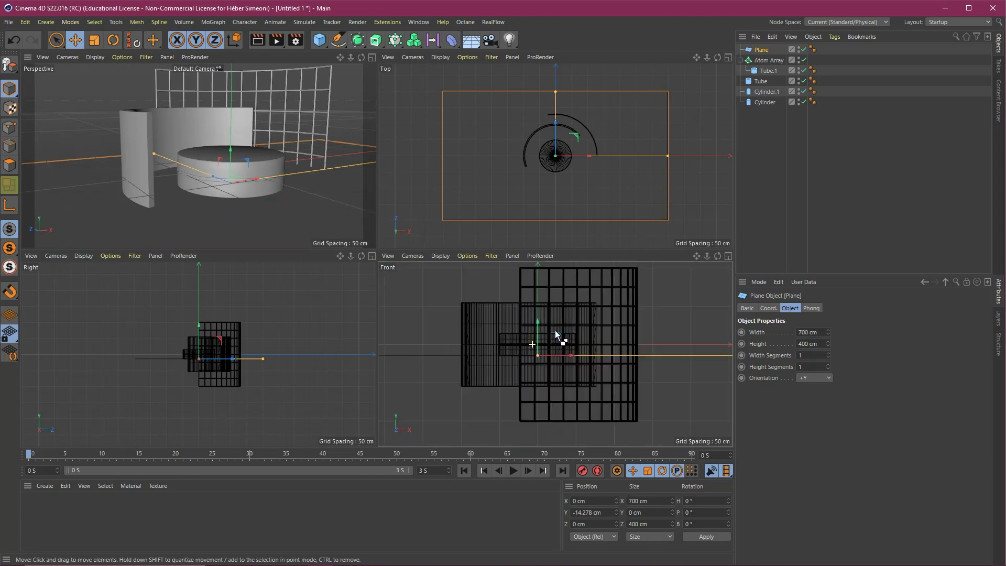
{"action": "middle_click", "coordinate": [532, 324]}
{"action": "middle_click_drag", "start_coordinate": [470, 302], "coordinate": [528, 300], "text": "alt"}
{"action": "scroll", "coordinate": [501, 300], "scroll_direction": "down", "scroll_amount": 4}
{"action": "scroll", "coordinate": [460, 309], "scroll_direction": "up", "scroll_amount": 4}
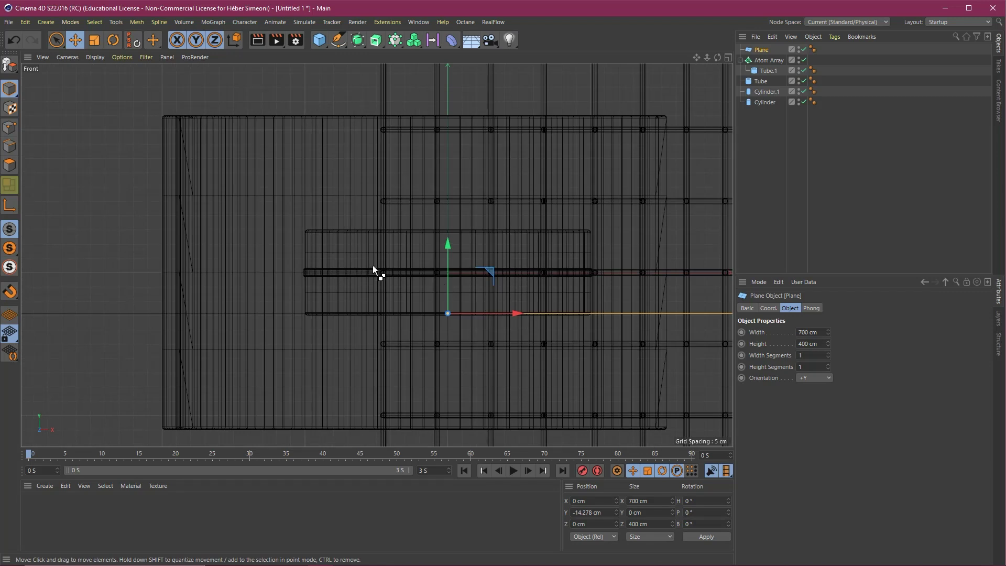
{"action": "mouse_move", "coordinate": [302, 292]}
{"action": "left_mouse_down"}
{"action": "mouse_move", "coordinate": [482, 312]}
{"action": "mouse_move", "coordinate": [590, 281]}
{"action": "mouse_move", "coordinate": [470, 229]}
{"action": "mouse_move", "coordinate": [312, 228]}
{"action": "left_mouse_up"}
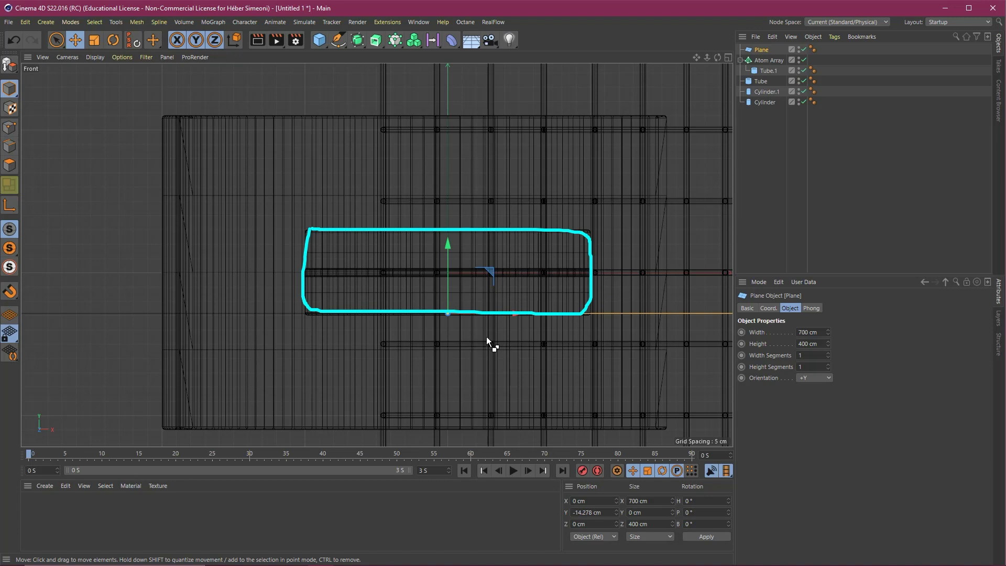
{"action": "key", "text": "e"}
{"action": "mouse_move", "coordinate": [369, 403]}
{"action": "left_mouse_down"}
{"action": "mouse_move", "coordinate": [452, 323]}
{"action": "mouse_move", "coordinate": [445, 313]}
{"action": "mouse_move", "coordinate": [784, 69]}
{"action": "mouse_move", "coordinate": [761, 54]}
{"action": "mouse_move", "coordinate": [442, 317]}
{"action": "left_mouse_up"}
{"action": "key", "text": "Escape"}
{"action": "right_click_drag", "start_coordinate": [460, 318], "coordinate": [486, 304], "text": "alt"}
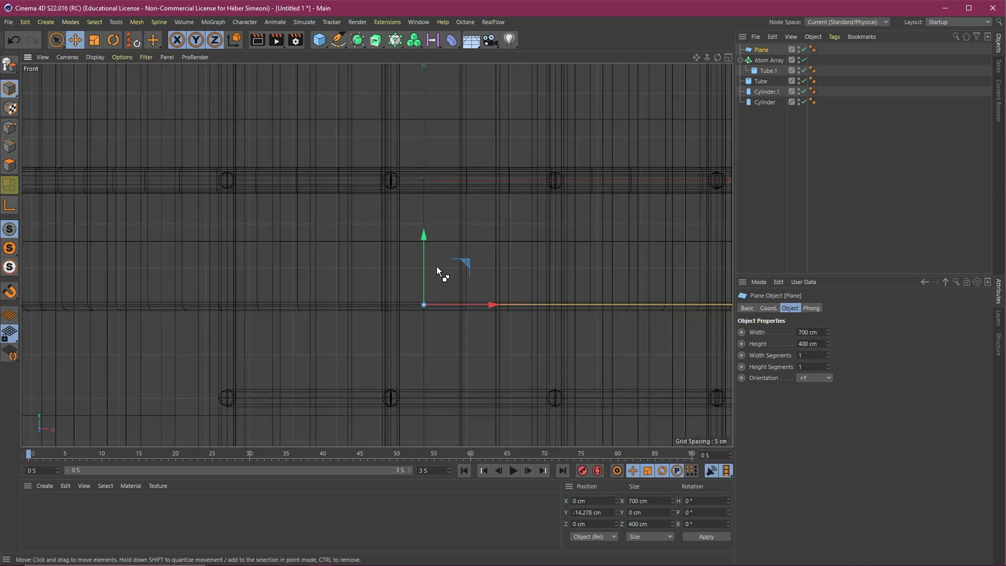
{"action": "left_click_drag", "start_coordinate": [420, 257], "coordinate": [421, 263]}
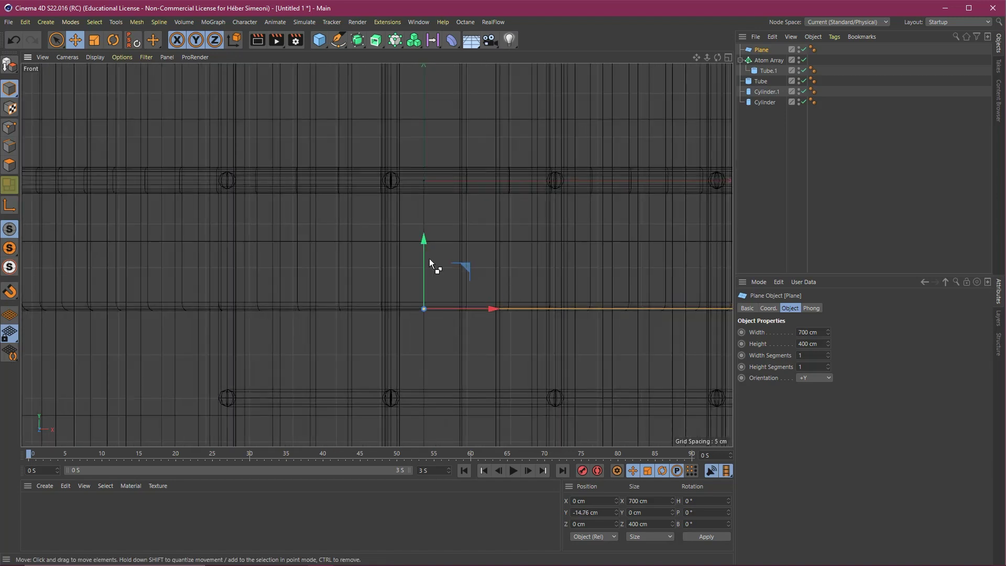
{"action": "right_click_drag", "start_coordinate": [429, 258], "coordinate": [382, 265], "text": "alt"}
{"action": "key", "text": "F1"}
{"action": "right_click_drag", "start_coordinate": [287, 202], "coordinate": [343, 285], "text": "alt"}
{"action": "scroll", "coordinate": [343, 285], "scroll_direction": "down", "scroll_amount": 6}
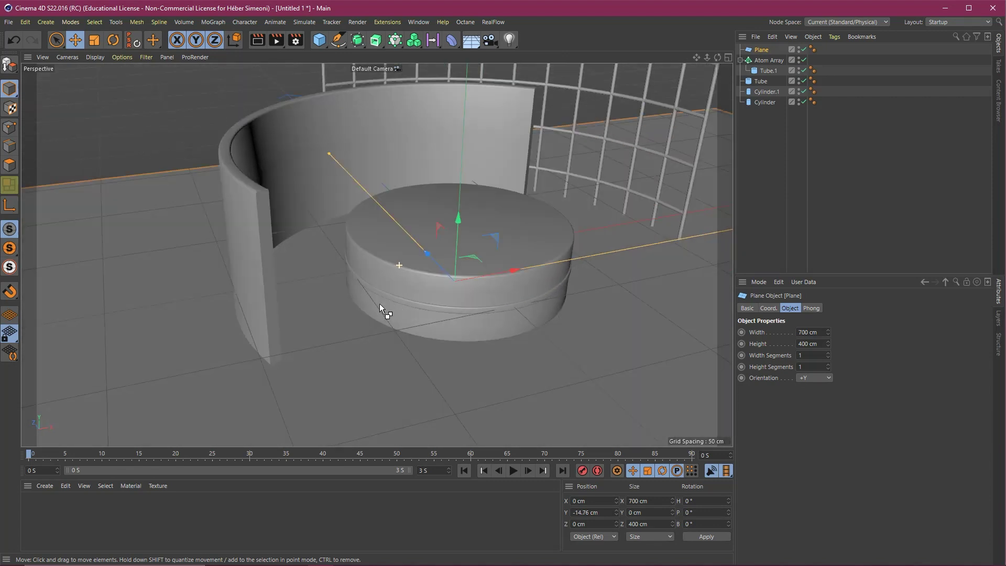
Deselect the floor plane and examine from several angles how the podium, walls and floor fit together and where the background is open.
{"action": "left_click", "coordinate": [540, 212]}
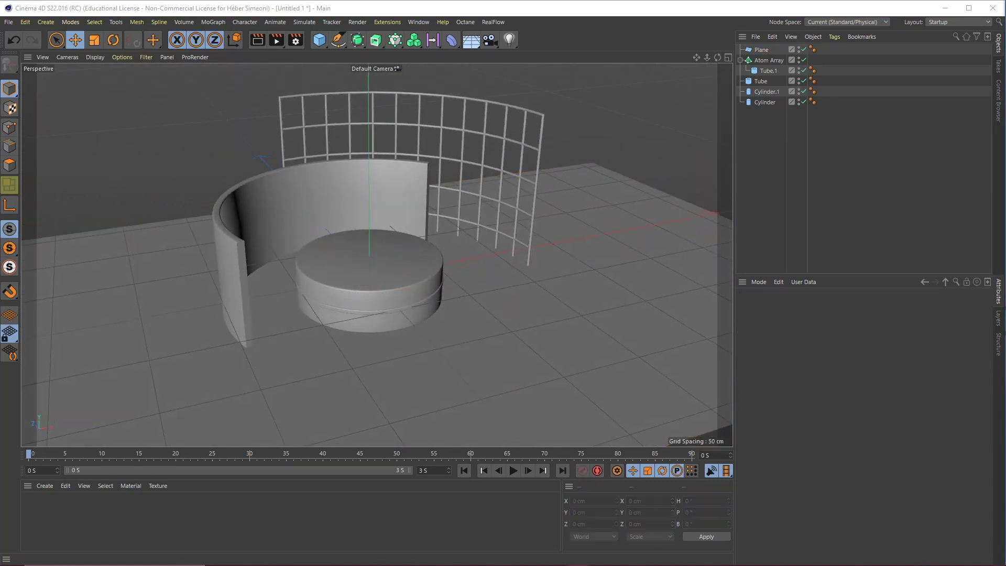
{"action": "left_click", "coordinate": [569, 105]}
{"action": "left_click_drag", "start_coordinate": [569, 105], "coordinate": [424, 306], "text": "alt"}
{"action": "scroll", "coordinate": [459, 251], "scroll_direction": "up", "scroll_amount": 8}
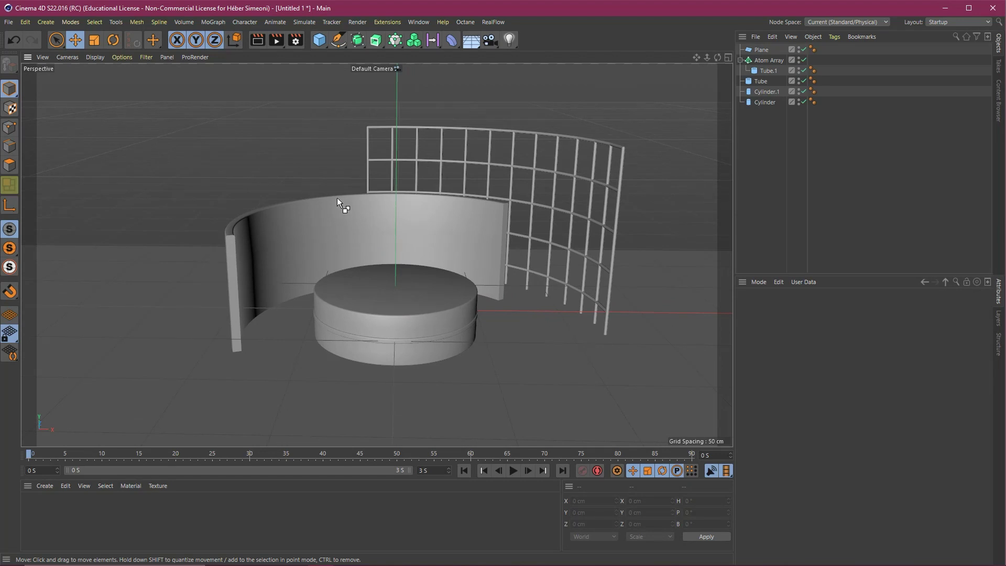
{"action": "mouse_move", "coordinate": [251, 201]}
{"action": "left_mouse_down", "text": "alt"}
{"action": "mouse_move", "coordinate": [403, 195]}
{"action": "mouse_move", "coordinate": [314, 248]}
{"action": "mouse_move", "coordinate": [616, 240]}
{"action": "left_mouse_up", "text": "alt"}
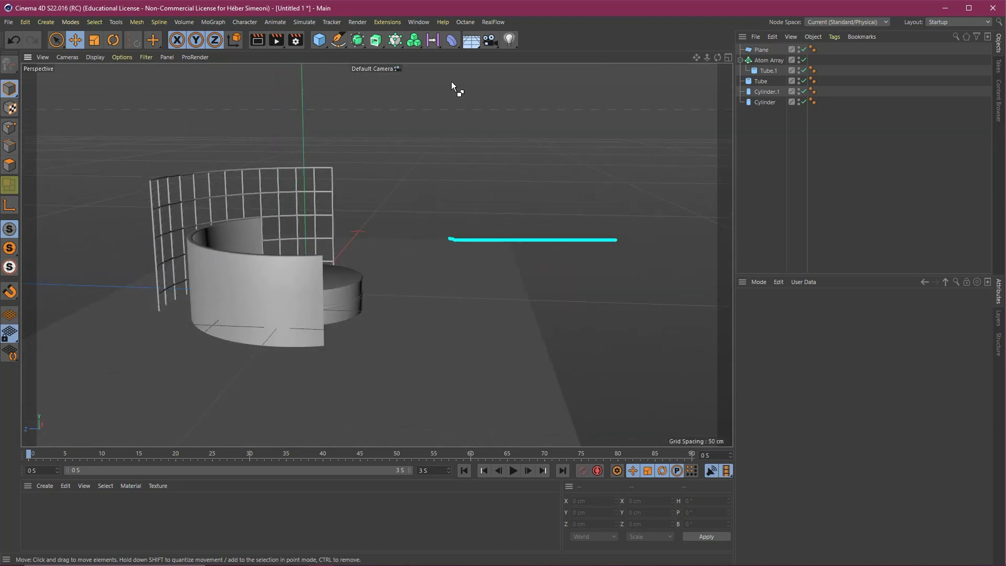
{"action": "mouse_move", "coordinate": [451, 67]}
{"action": "left_mouse_down"}
{"action": "mouse_move", "coordinate": [443, 224]}
{"action": "mouse_move", "coordinate": [455, 238]}
{"action": "left_mouse_up"}
{"action": "key", "text": "ctrl+z"}
{"action": "key", "text": "ctrl+z"}
{"action": "key", "text": "ctrl+z"}
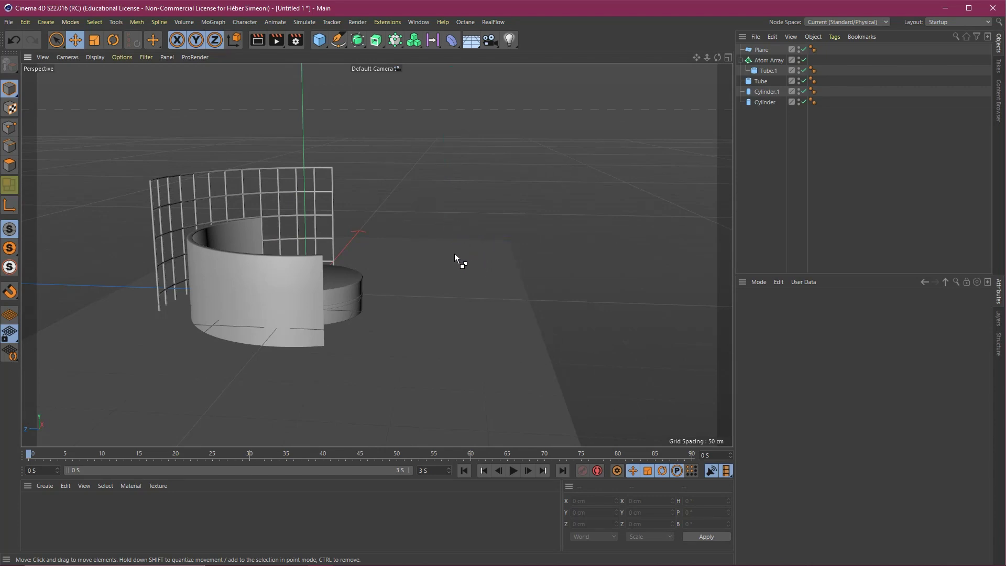
{"action": "left_click_drag", "start_coordinate": [454, 253], "coordinate": [444, 262], "text": "alt"}
Select the floor plane and convert it to an editable polygon object.
{"action": "left_click", "coordinate": [761, 49]}
{"action": "key", "text": "o"}
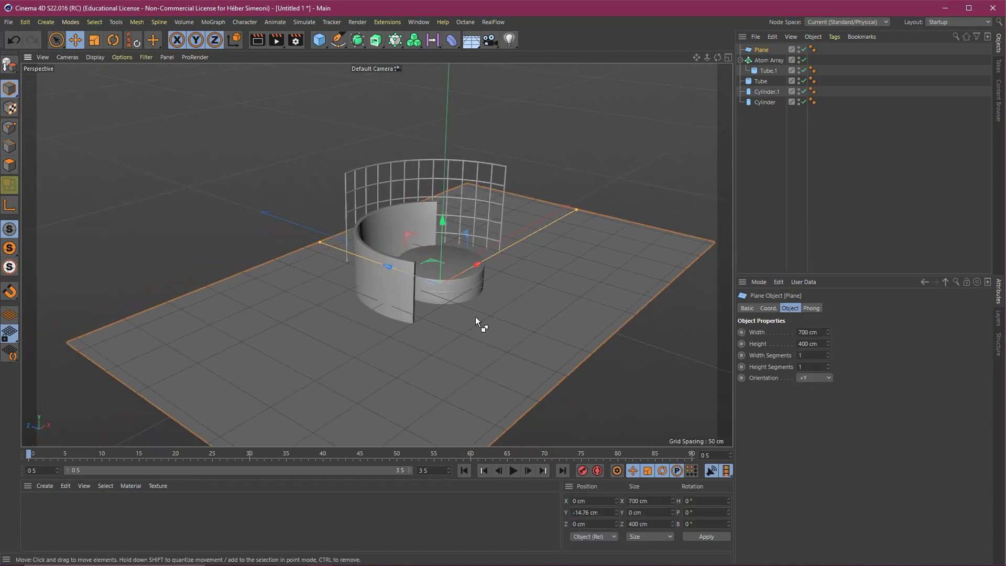
{"action": "left_click_drag", "start_coordinate": [576, 338], "coordinate": [15, 67]}
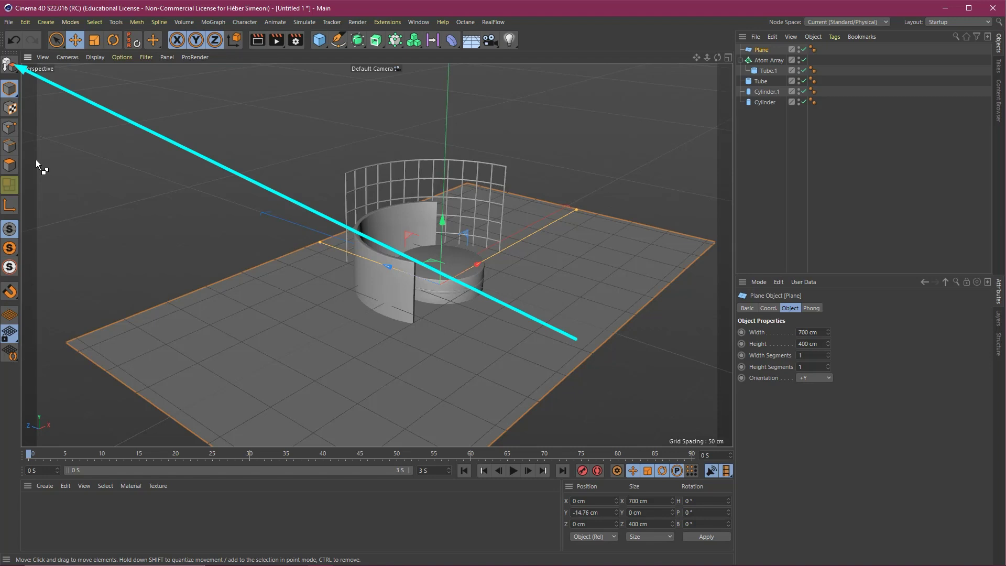
{"action": "key", "text": "ctrl+z"}
{"action": "left_click", "coordinate": [14, 65]}
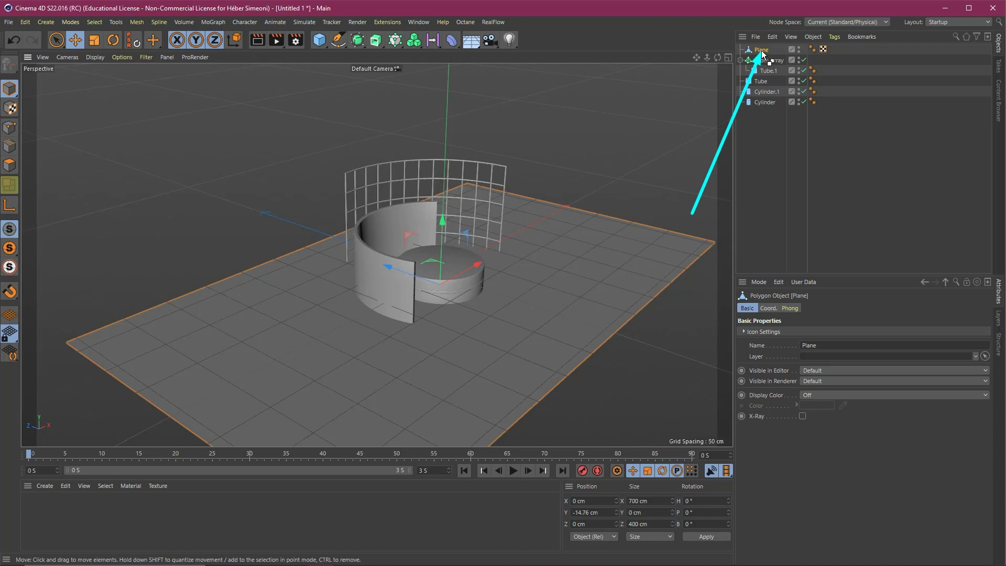
Switch to edge editing and select the floor plane's long back edge behind the walls.
{"action": "left_click", "coordinate": [15, 149]}
{"action": "left_click_drag", "start_coordinate": [118, 194], "coordinate": [322, 237], "text": "alt"}
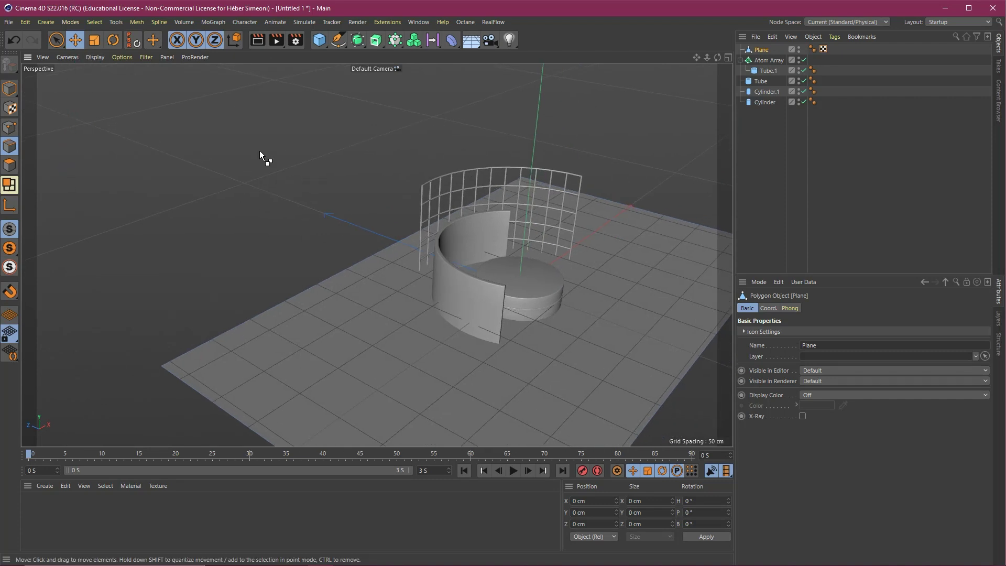
{"action": "left_click", "coordinate": [288, 297]}
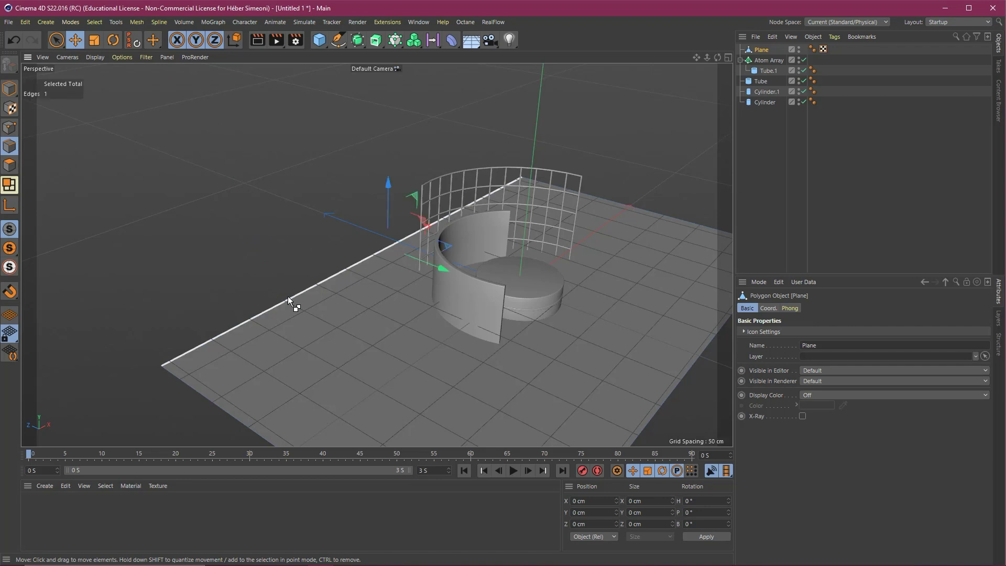
{"action": "left_click_drag", "start_coordinate": [290, 300], "coordinate": [452, 342], "text": "alt"}
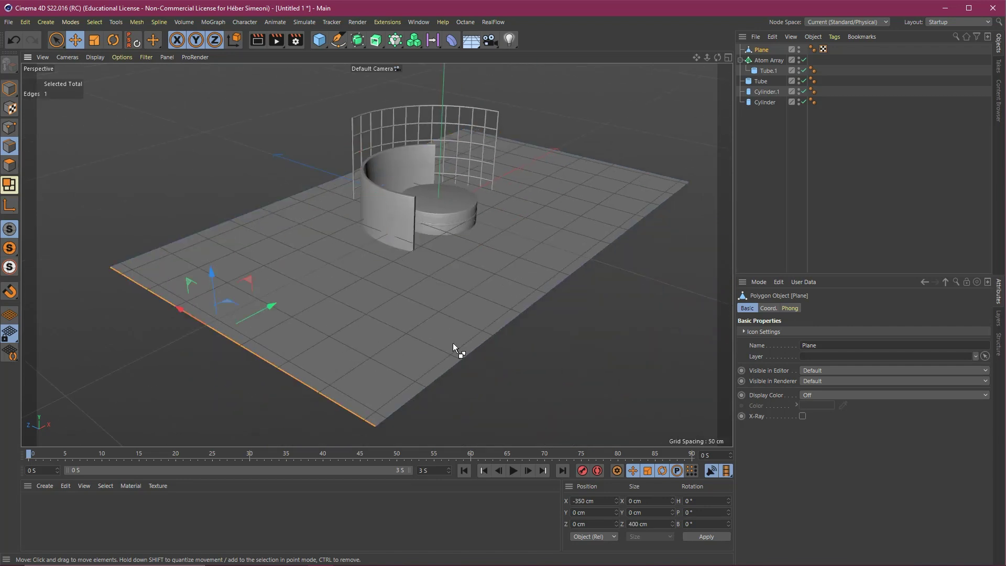
{"action": "left_click", "coordinate": [508, 322]}
{"action": "left_click", "coordinate": [573, 151]}
{"action": "left_click", "coordinate": [292, 191]}
{"action": "mouse_move", "coordinate": [292, 192]}
{"action": "left_mouse_down", "text": "alt"}
{"action": "mouse_move", "coordinate": [338, 234]}
{"action": "mouse_move", "coordinate": [296, 222]}
{"action": "left_mouse_up", "text": "alt"}
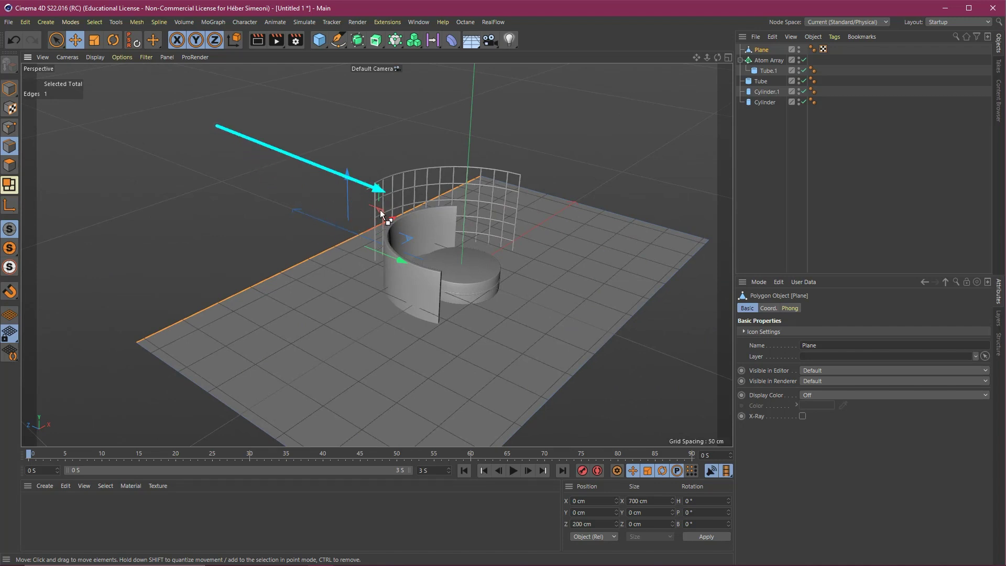
Extrude the selected back edge straight up by about 388 cm to form a backdrop wall.
{"action": "middle_click_drag", "start_coordinate": [351, 232], "coordinate": [369, 265], "text": "alt"}
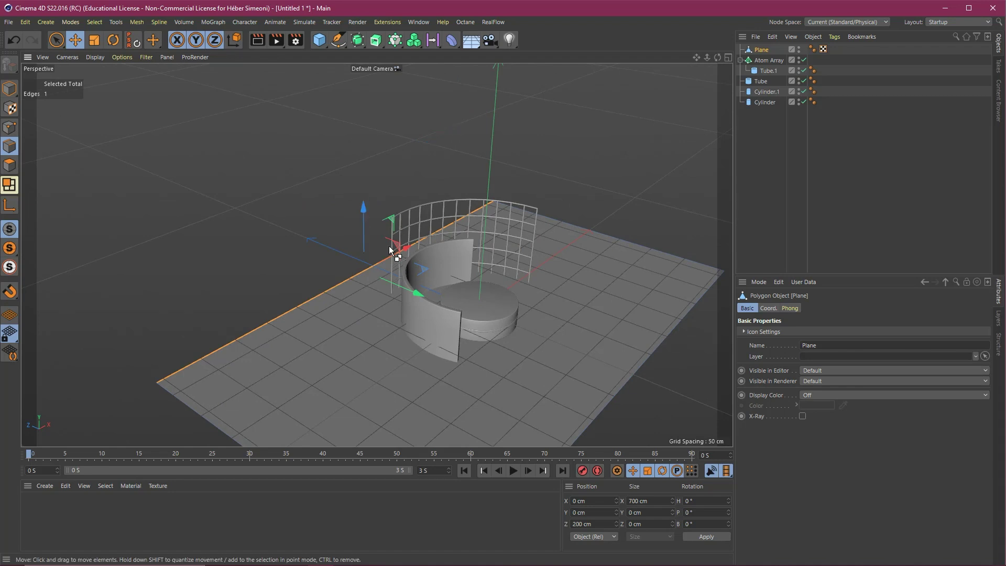
{"action": "right_click_drag", "start_coordinate": [366, 207], "coordinate": [363, 260], "text": "alt"}
{"action": "left_click_drag", "start_coordinate": [362, 260], "coordinate": [393, 63]}
{"action": "left_click_drag", "start_coordinate": [391, 241], "coordinate": [378, 338], "text": "alt"}
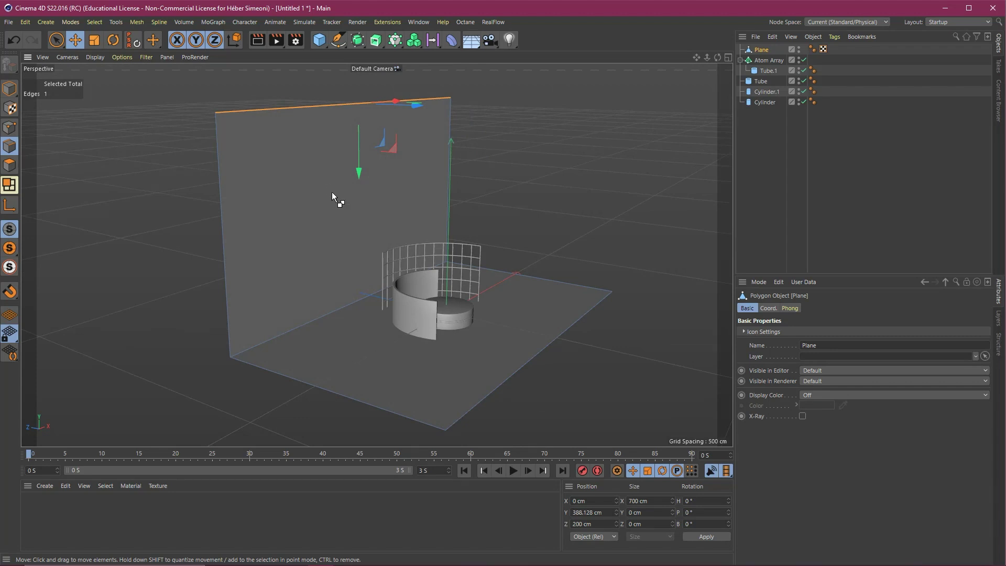
Select the edge where the floor meets the vertical backdrop wall.
{"action": "left_click_drag", "start_coordinate": [550, 143], "coordinate": [296, 329]}
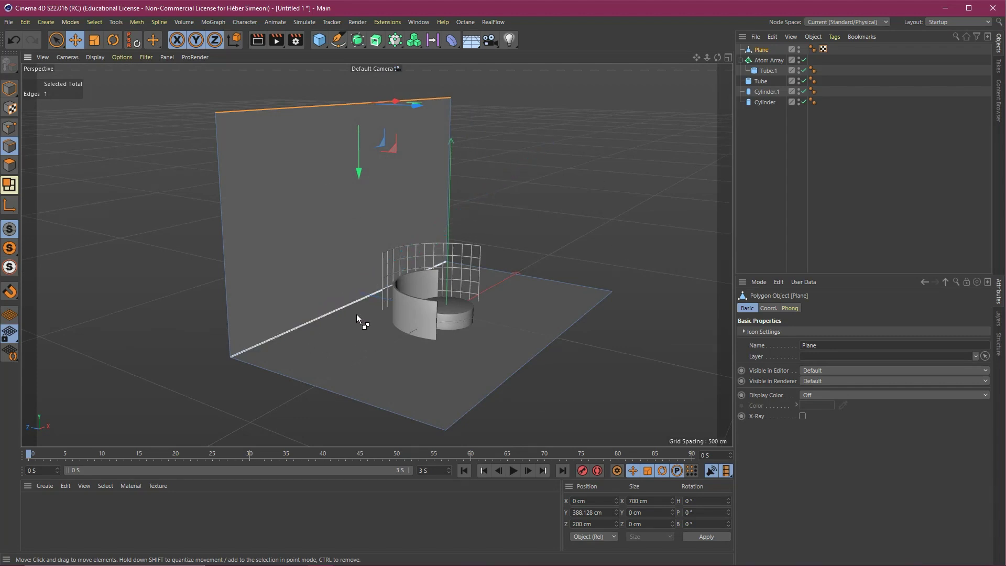
{"action": "left_click", "coordinate": [545, 175]}
{"action": "left_click_drag", "start_coordinate": [324, 273], "coordinate": [335, 310], "text": "alt"}
{"action": "mouse_move", "coordinate": [487, 89]}
{"action": "left_mouse_down"}
{"action": "mouse_move", "coordinate": [413, 202]}
{"action": "mouse_move", "coordinate": [341, 273]}
{"action": "left_mouse_up"}
{"action": "left_click", "coordinate": [338, 284]}
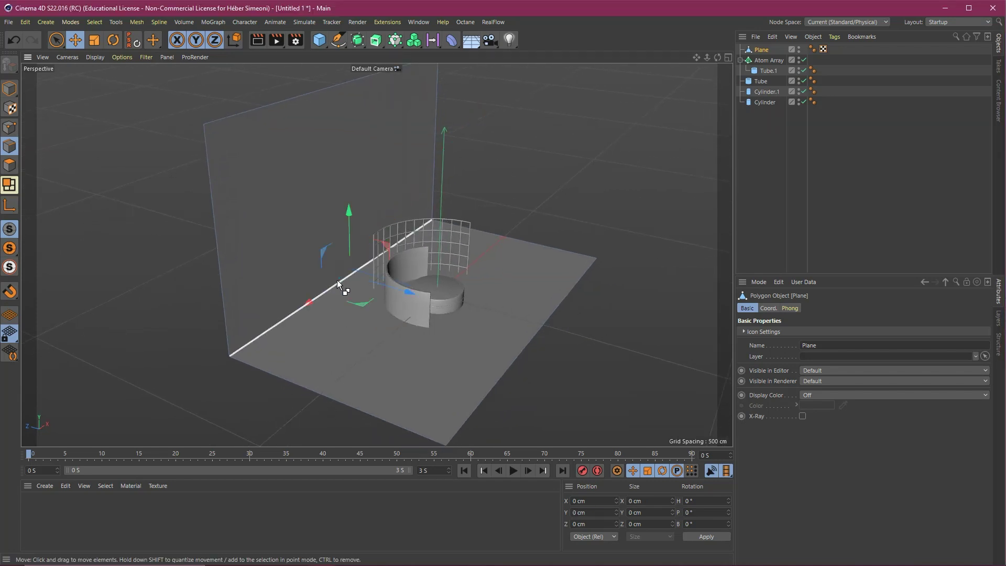
{"action": "left_click", "coordinate": [337, 283]}
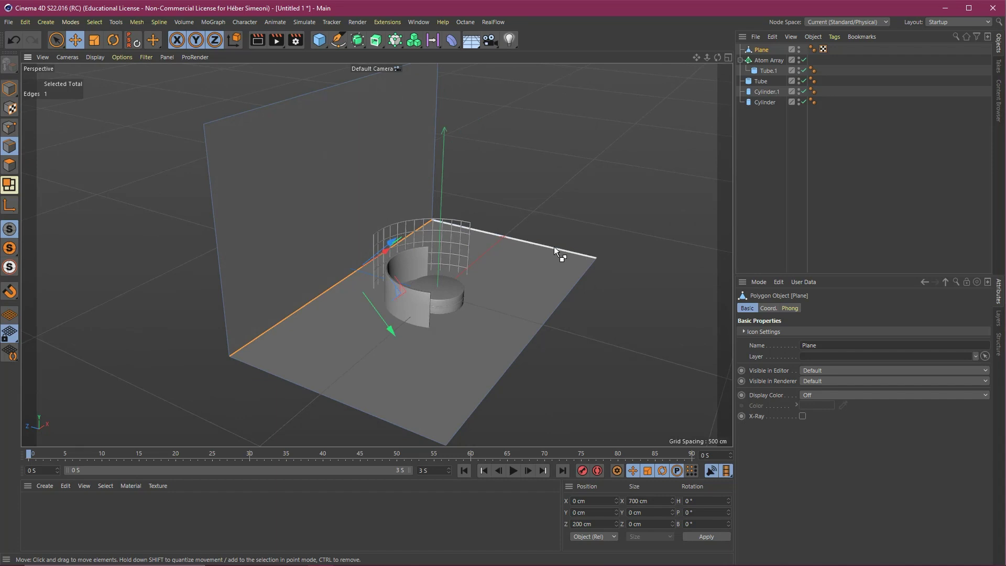
Bevel the selected edge between the floor and the backdrop wall with a fixed-distance offset of 70 cm.
{"action": "right_click", "coordinate": [316, 288]}
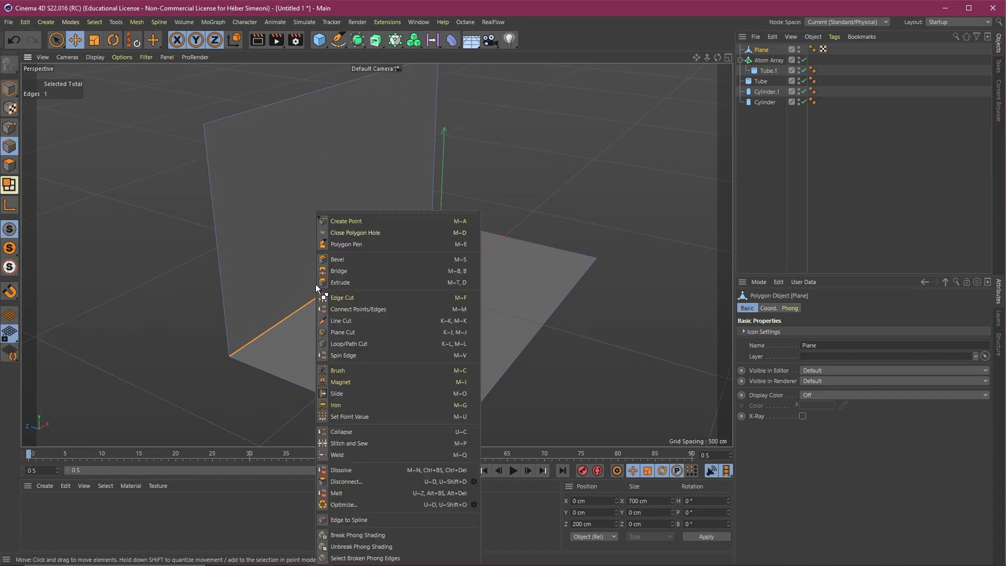
{"action": "left_click", "coordinate": [345, 259]}
{"action": "left_click_drag", "start_coordinate": [321, 298], "coordinate": [344, 274], "text": "alt"}
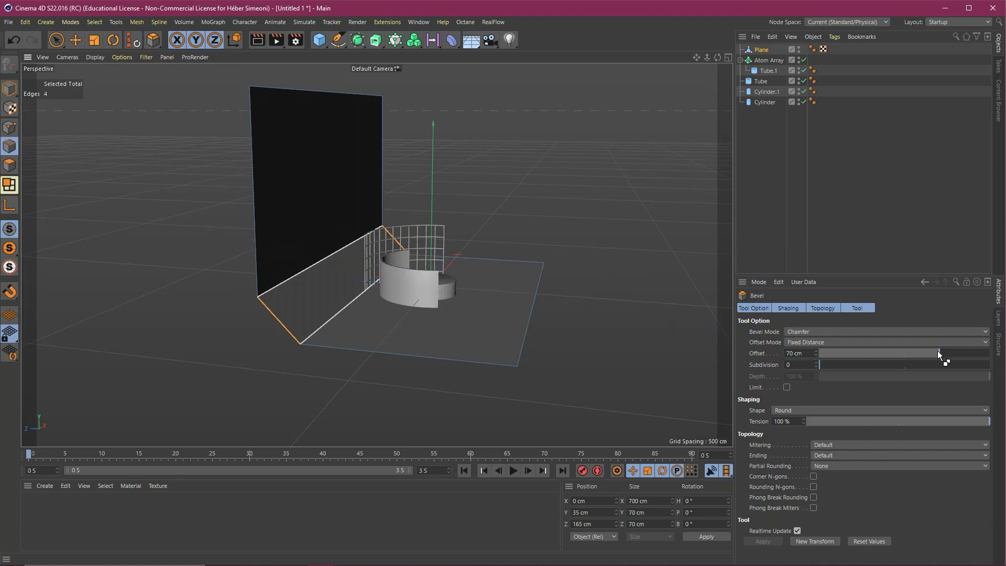
{"action": "left_click_drag", "start_coordinate": [938, 351], "coordinate": [853, 357]}
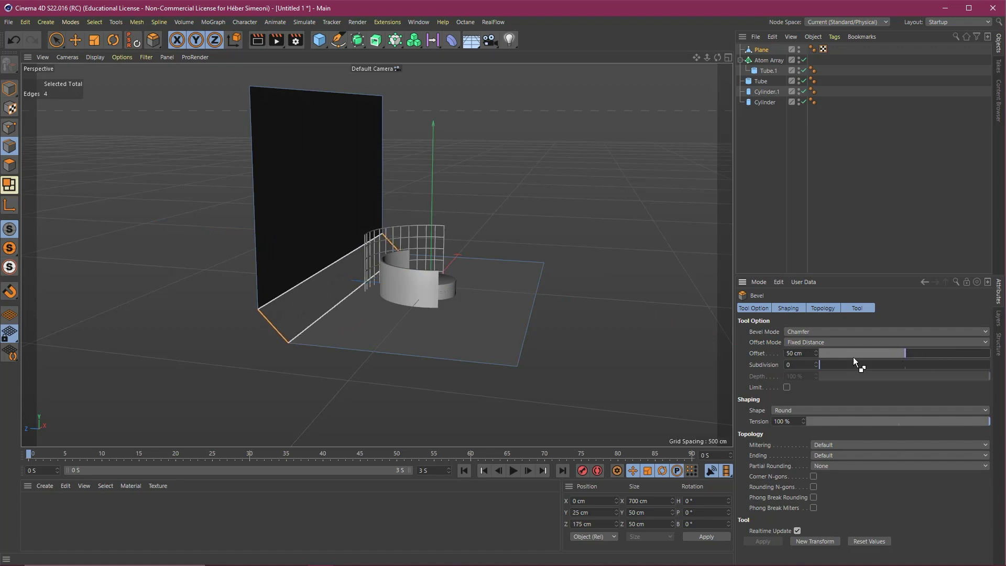
{"action": "double_click", "coordinate": [792, 353]}
{"action": "type", "text": "70"}
{"action": "key", "text": "Return"}
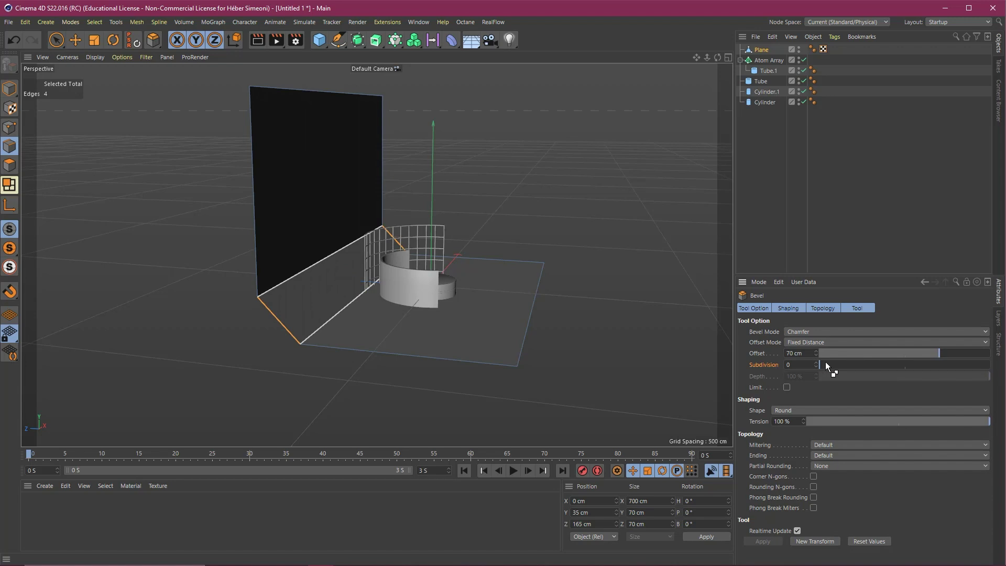
Set the backdrop bevel's subdivision to 10 for a smooth curved transition.
{"action": "left_click_drag", "start_coordinate": [824, 363], "coordinate": [879, 378]}
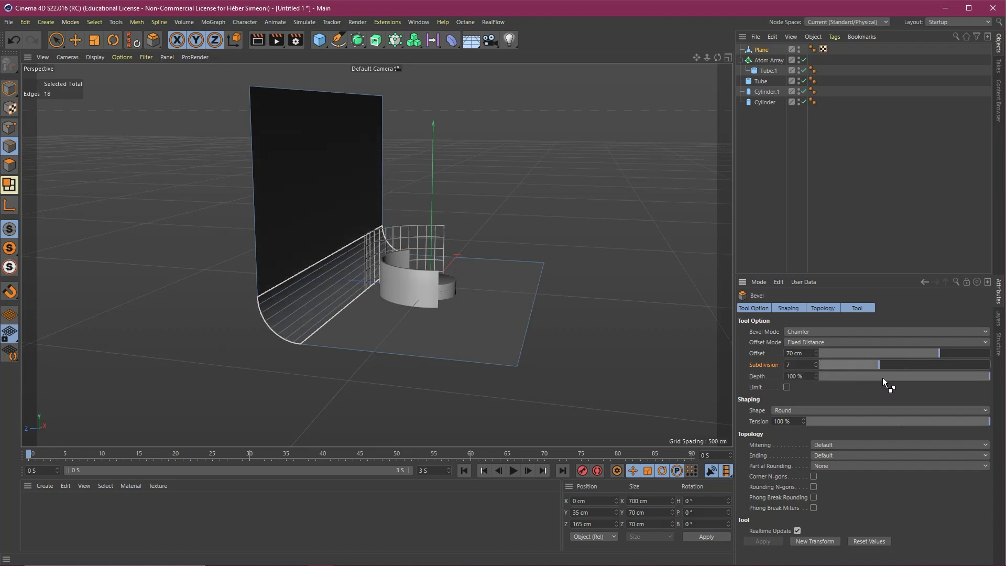
{"action": "double_click", "coordinate": [795, 365]}
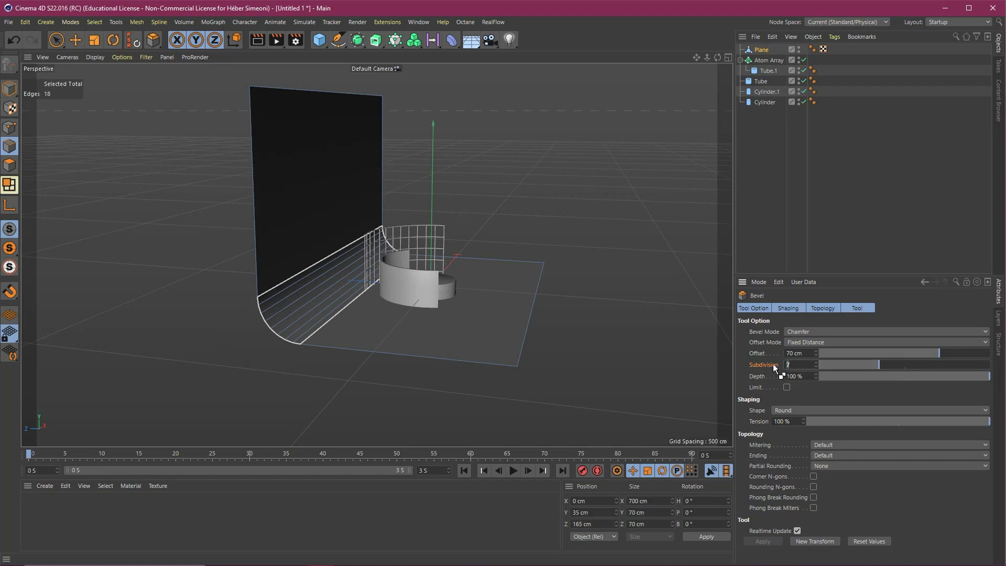
{"action": "type", "text": "10"}
{"action": "key", "text": "Return"}
{"action": "left_click_drag", "start_coordinate": [279, 247], "coordinate": [240, 259], "text": "alt"}
Leave the Bevel tool for Live Selection and switch from edge editing back to model mode.
{"action": "key", "text": "space"}
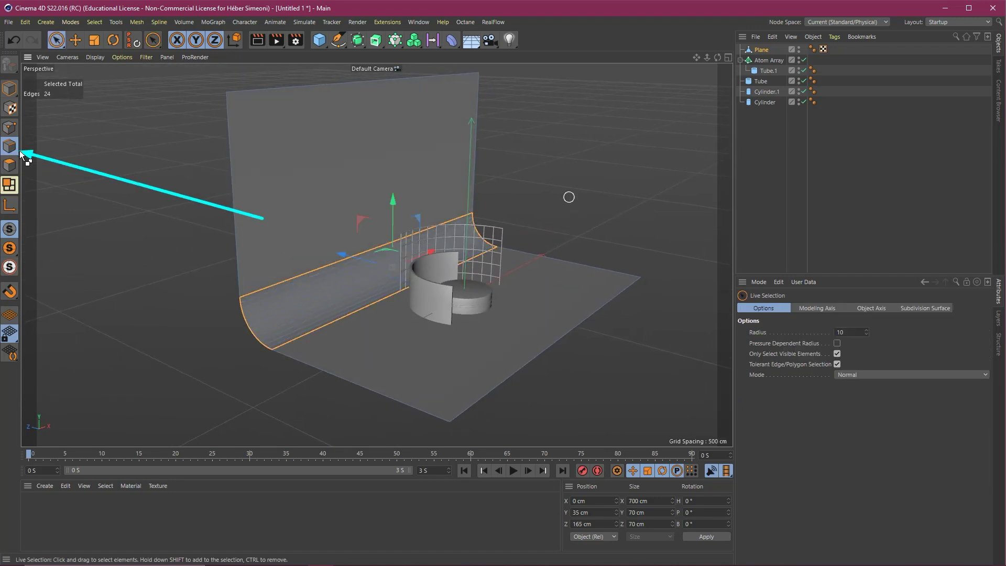
{"action": "left_click", "coordinate": [10, 88]}
{"action": "mouse_move", "coordinate": [344, 277]}
{"action": "left_mouse_down", "text": "alt"}
{"action": "mouse_move", "coordinate": [492, 270]}
{"action": "mouse_move", "coordinate": [230, 249]}
{"action": "mouse_move", "coordinate": [403, 309]}
{"action": "mouse_move", "coordinate": [350, 291]}
{"action": "left_mouse_up", "text": "alt"}
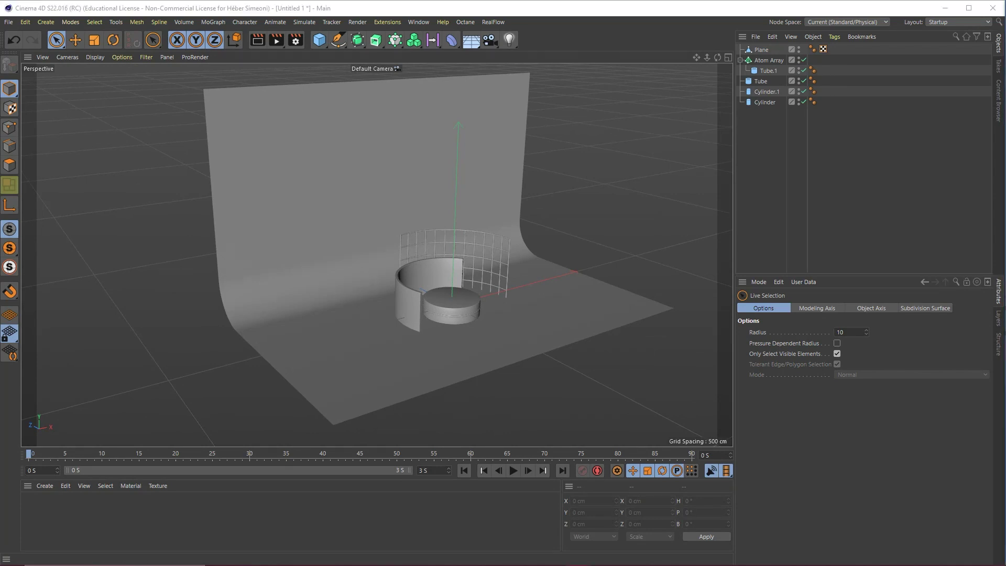
Collapse the Atom Array hierarchy, then group the plane, Atom Array, tube and both cylinders under one null.
{"action": "left_click", "coordinate": [740, 61]}
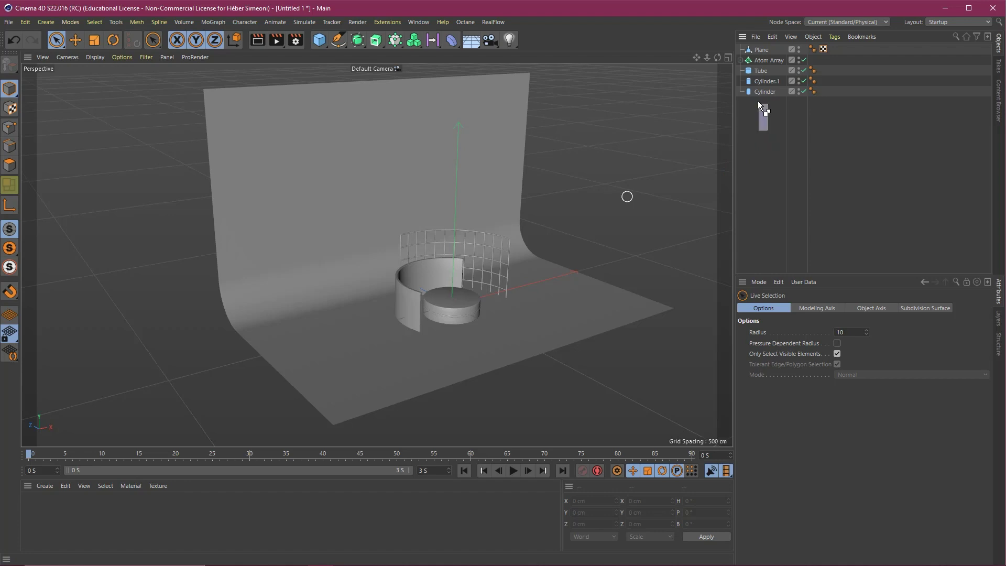
{"action": "left_click_drag", "start_coordinate": [755, 129], "coordinate": [748, 36]}
{"action": "left_click", "coordinate": [619, 218]}
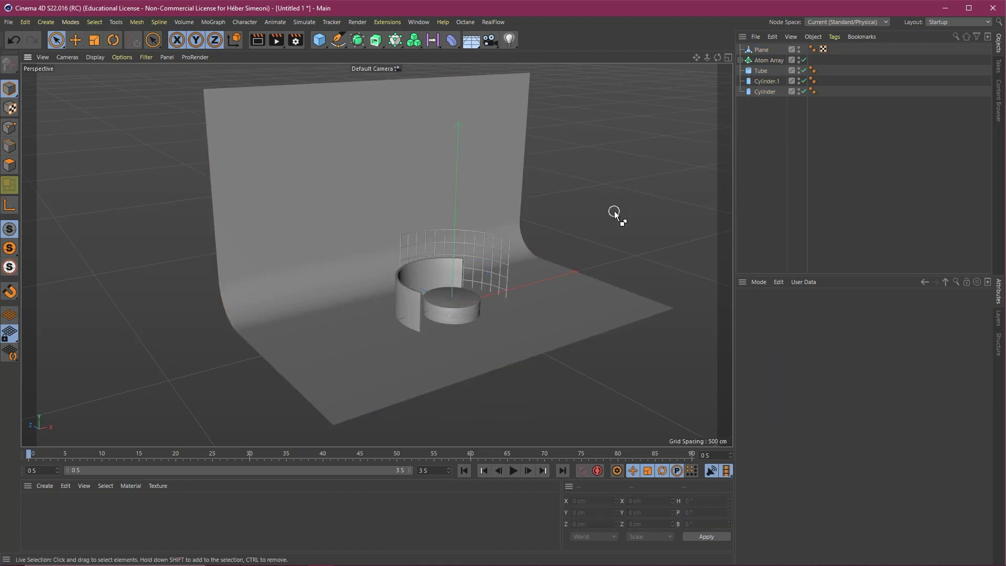
{"action": "key", "text": "ctrl+a"}
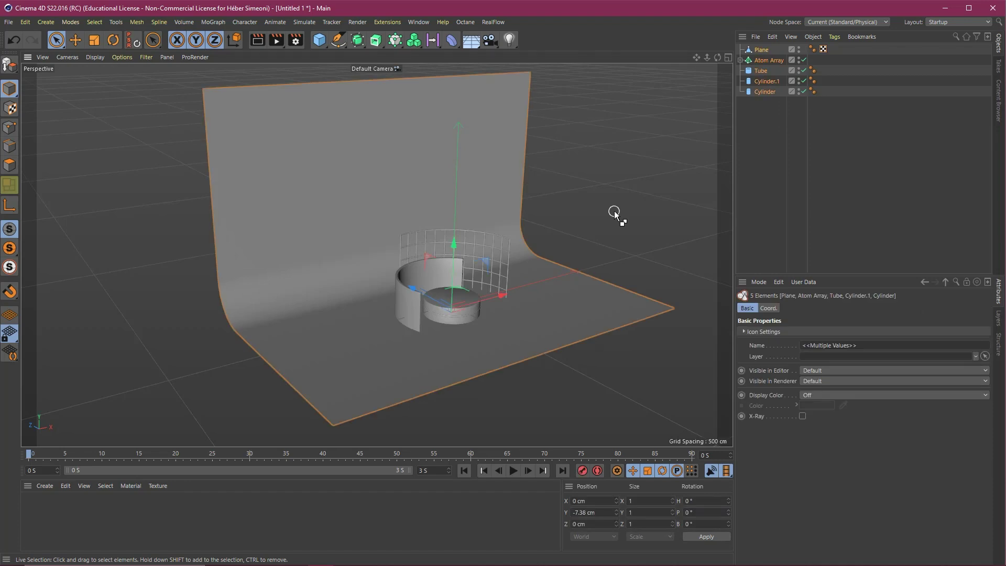
{"action": "mouse_move", "coordinate": [518, 181]}
{"action": "left_mouse_down"}
{"action": "mouse_move", "coordinate": [597, 207]}
{"action": "mouse_move", "coordinate": [565, 243]}
{"action": "mouse_move", "coordinate": [450, 228]}
{"action": "mouse_move", "coordinate": [878, 93]}
{"action": "mouse_move", "coordinate": [819, 49]}
{"action": "mouse_move", "coordinate": [809, 56]}
{"action": "mouse_move", "coordinate": [813, 40]}
{"action": "left_mouse_up"}
{"action": "left_click", "coordinate": [812, 37]}
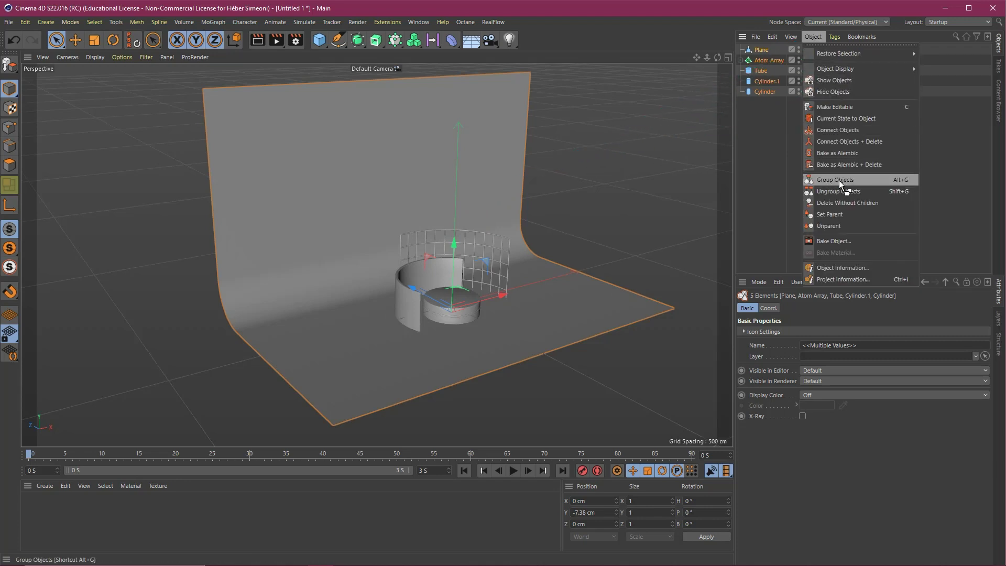
{"action": "left_click", "coordinate": [902, 182]}
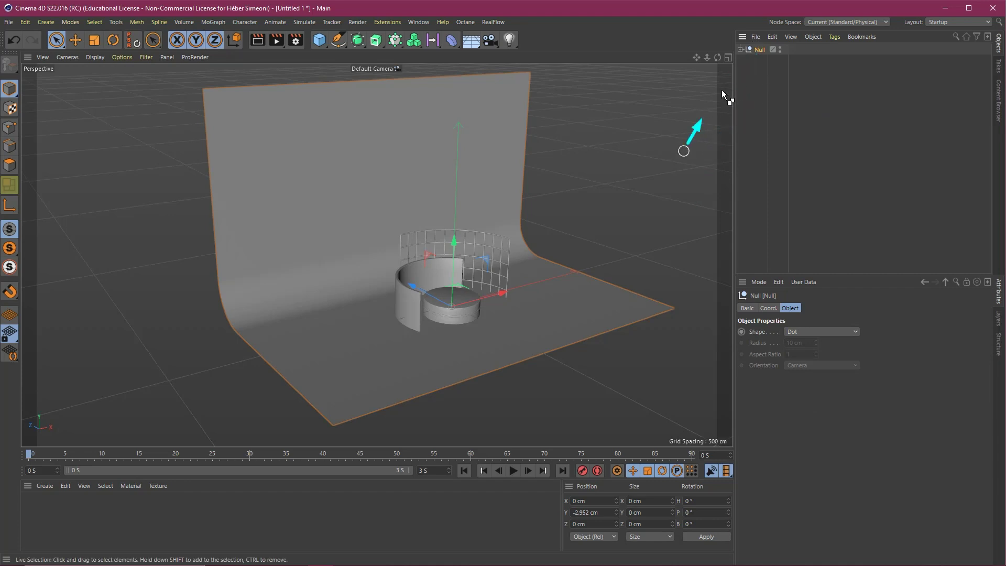
{"action": "left_click", "coordinate": [740, 50]}
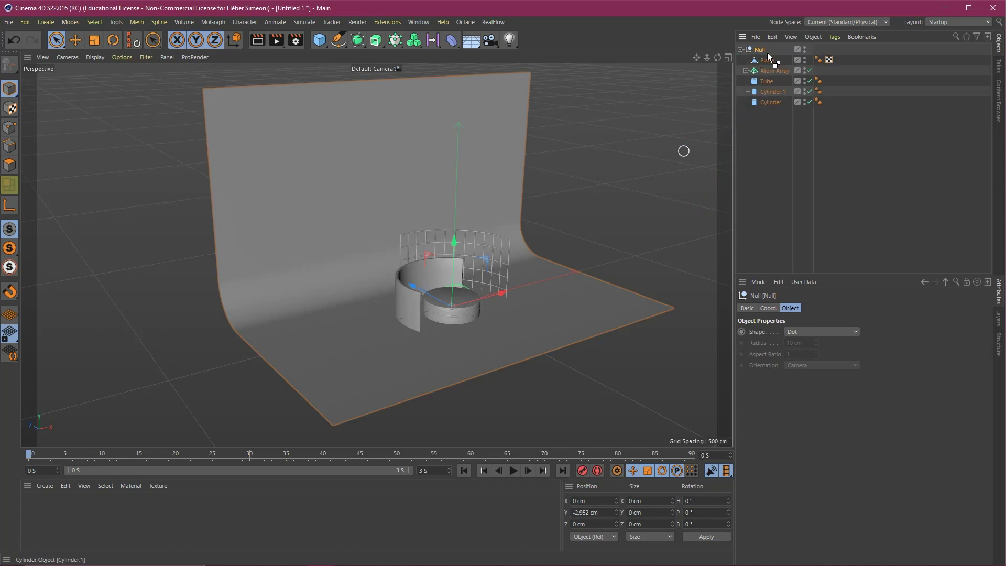
{"action": "left_click", "coordinate": [741, 50]}
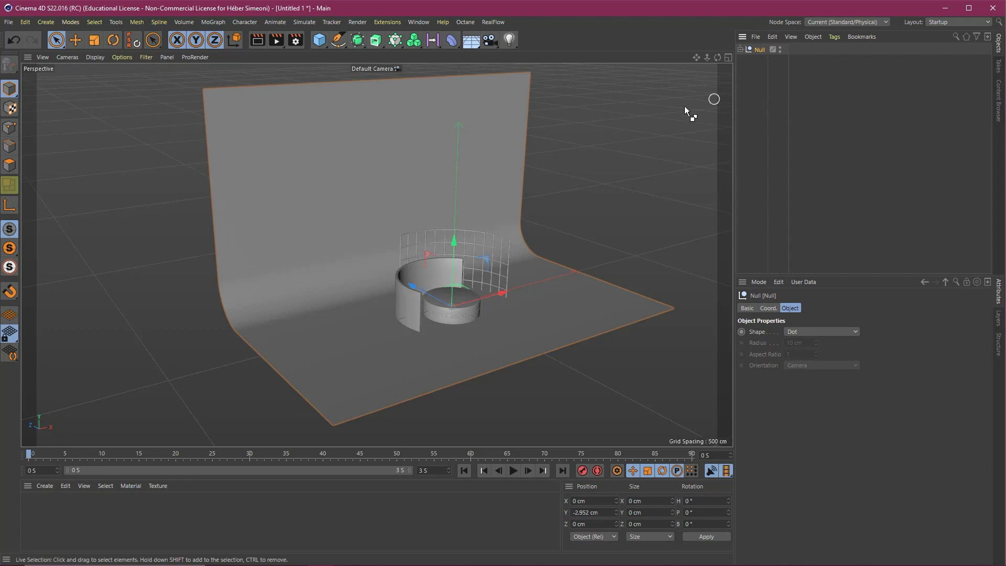
{"action": "left_click", "coordinate": [615, 165]}
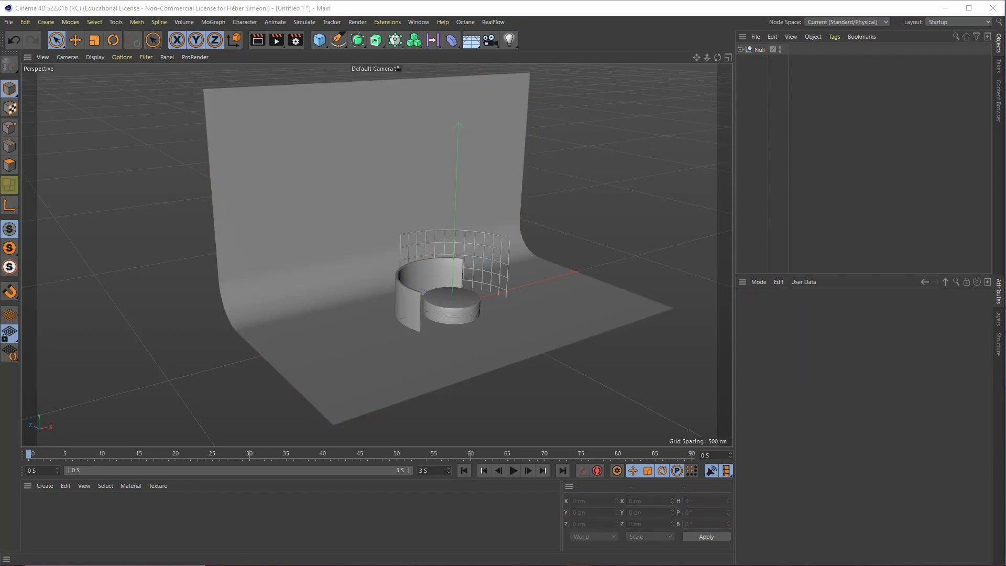
Open the Octane Live Viewer and start a live render of the podium in a close front view.
{"action": "left_click_drag", "start_coordinate": [426, 310], "coordinate": [442, 285], "text": "alt"}
{"action": "scroll", "coordinate": [464, 267], "scroll_direction": "up", "scroll_amount": 5}
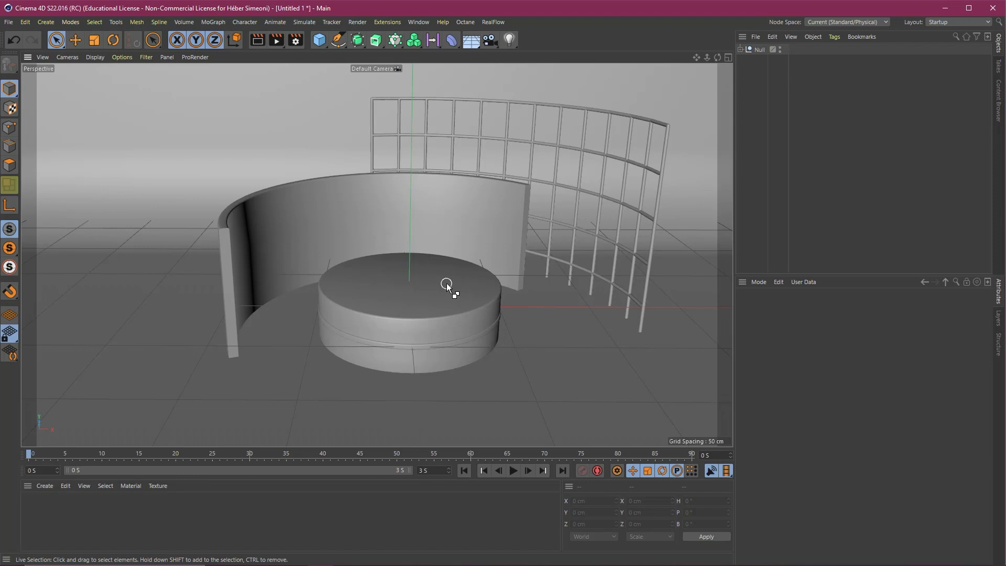
{"action": "mouse_move", "coordinate": [478, 385]}
{"action": "left_mouse_down"}
{"action": "mouse_move", "coordinate": [909, 29]}
{"action": "mouse_move", "coordinate": [941, 51]}
{"action": "left_mouse_up"}
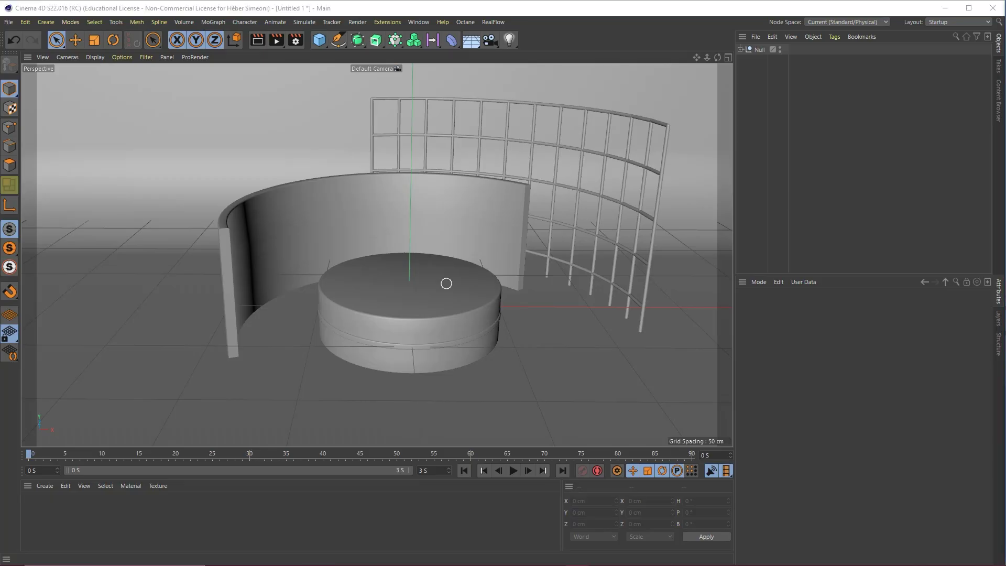
{"action": "left_click", "coordinate": [761, 189]}
{"action": "middle_click_drag", "start_coordinate": [422, 245], "coordinate": [384, 264], "text": "alt"}
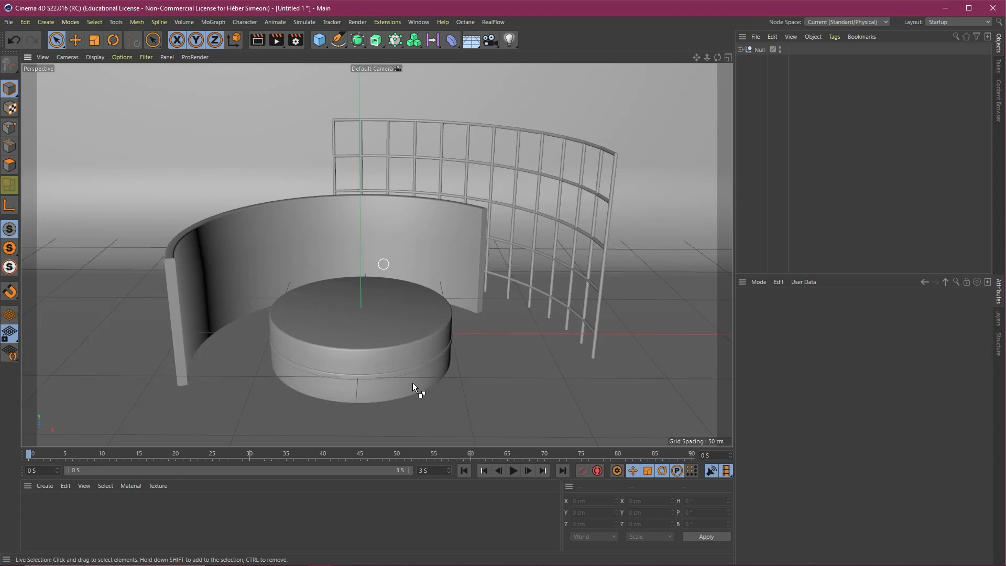
{"action": "mouse_move", "coordinate": [415, 379]}
{"action": "left_mouse_down"}
{"action": "mouse_move", "coordinate": [473, 97]}
{"action": "mouse_move", "coordinate": [461, 29]}
{"action": "left_mouse_up"}
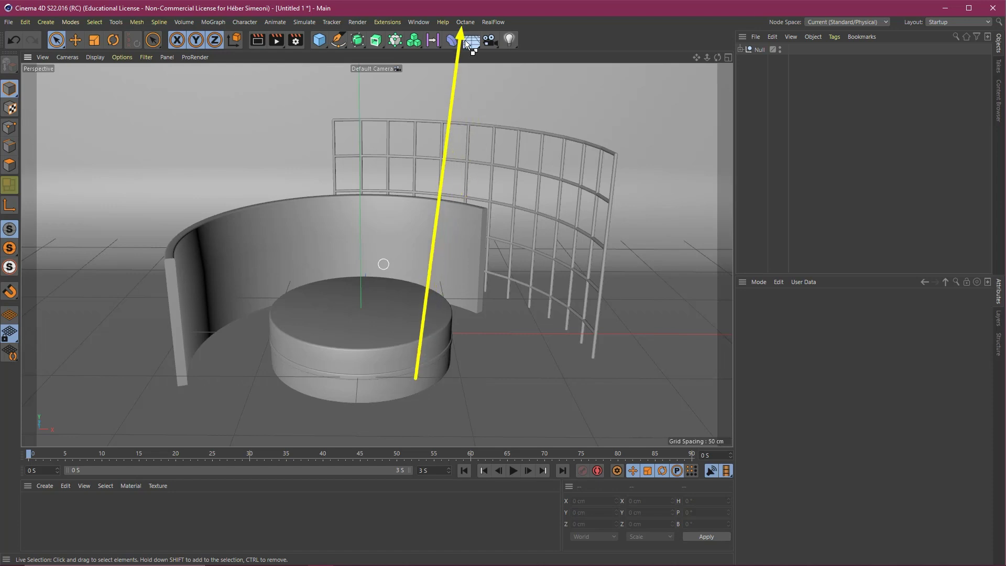
{"action": "left_click", "coordinate": [464, 22]}
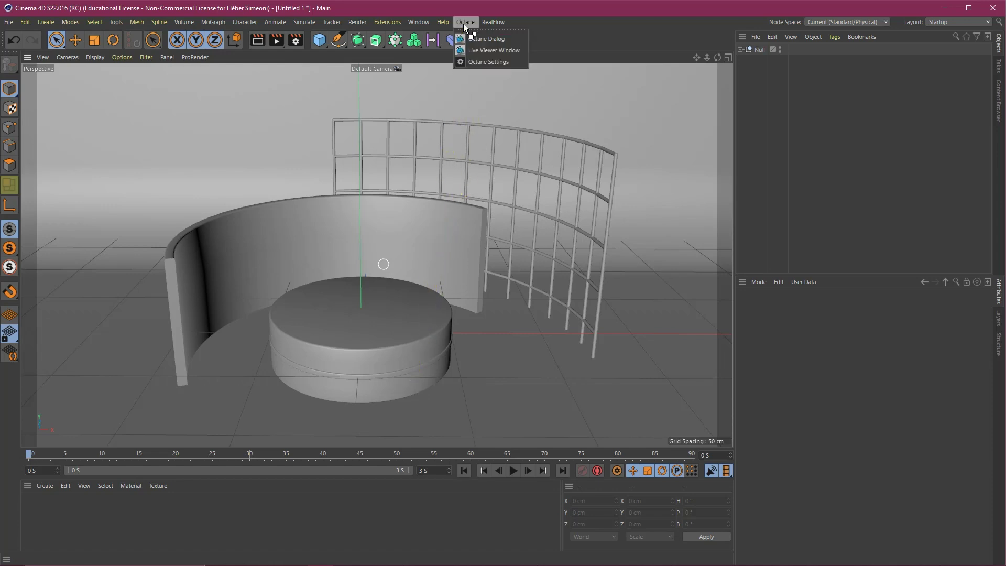
{"action": "left_click", "coordinate": [483, 49]}
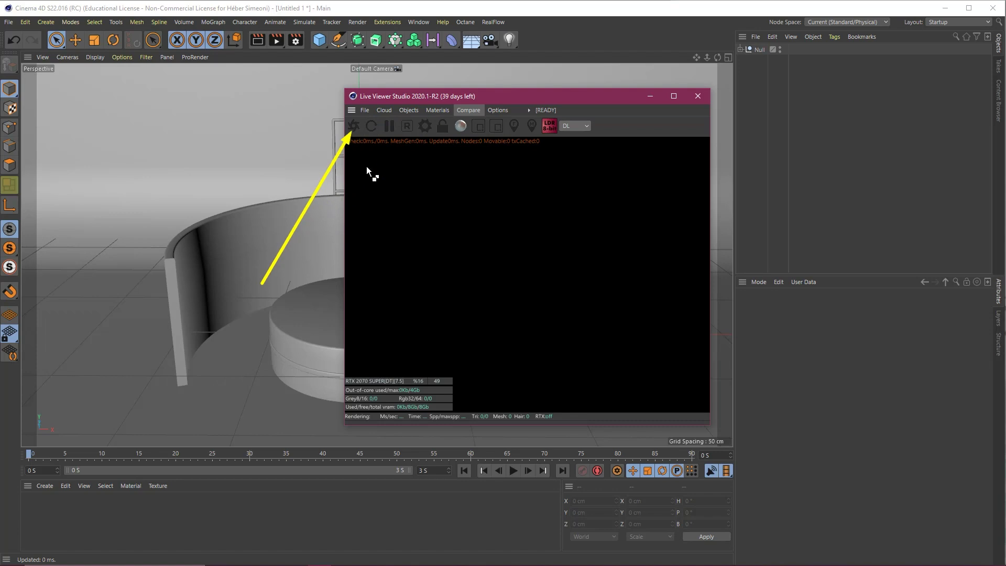
{"action": "left_click", "coordinate": [354, 127]}
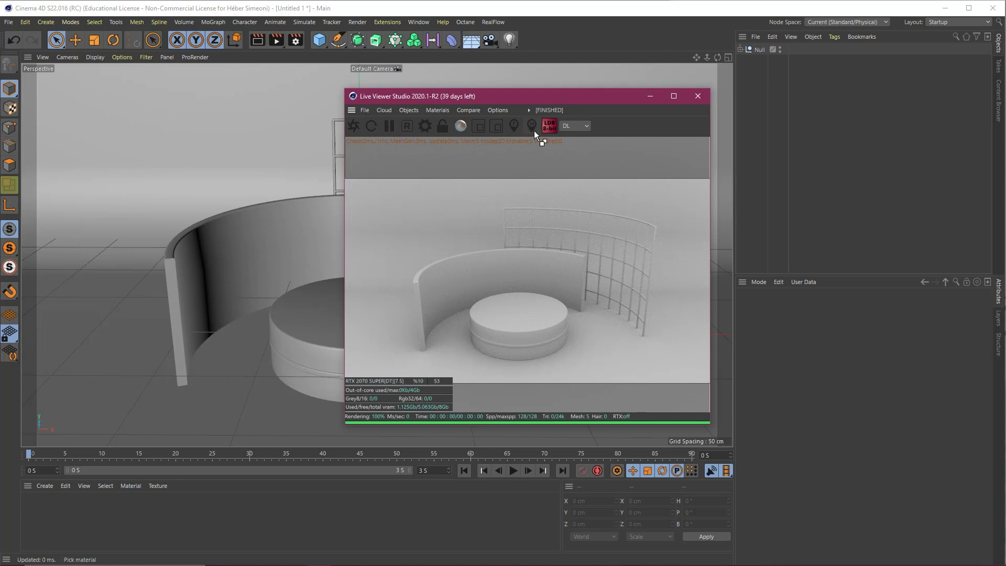
Dock the Live Viewer between the perspective viewport and the object list, and adjust its width.
{"action": "left_click_drag", "start_coordinate": [516, 97], "coordinate": [594, 85]}
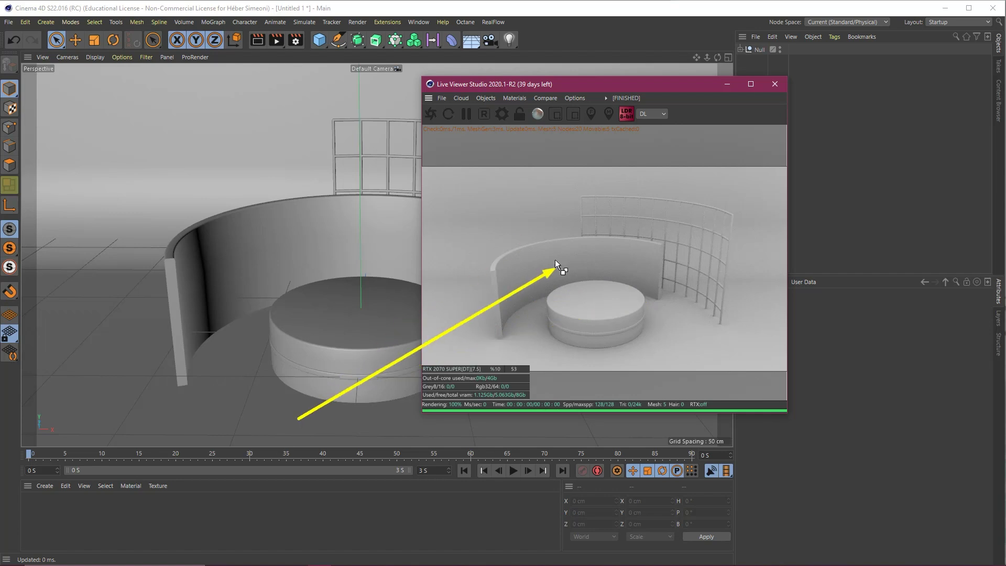
{"action": "left_click_drag", "start_coordinate": [559, 90], "coordinate": [662, 110]}
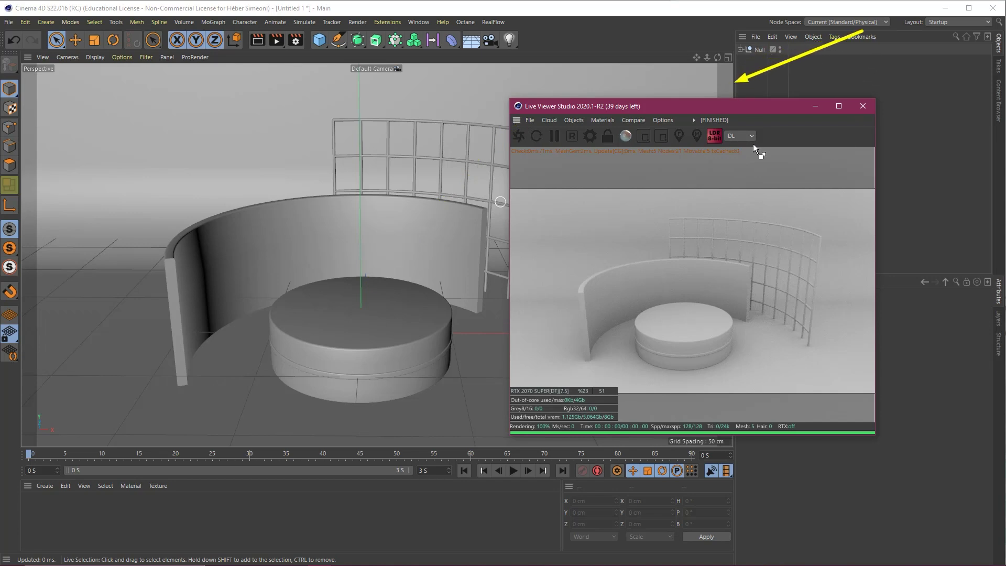
{"action": "left_click_drag", "start_coordinate": [674, 106], "coordinate": [351, 156]}
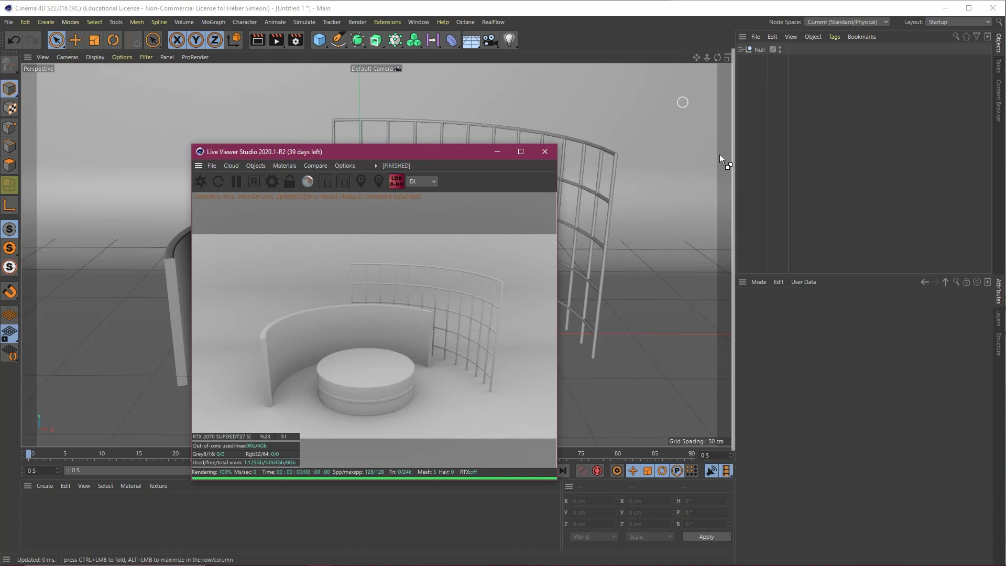
{"action": "left_click_drag", "start_coordinate": [719, 154], "coordinate": [775, 166]}
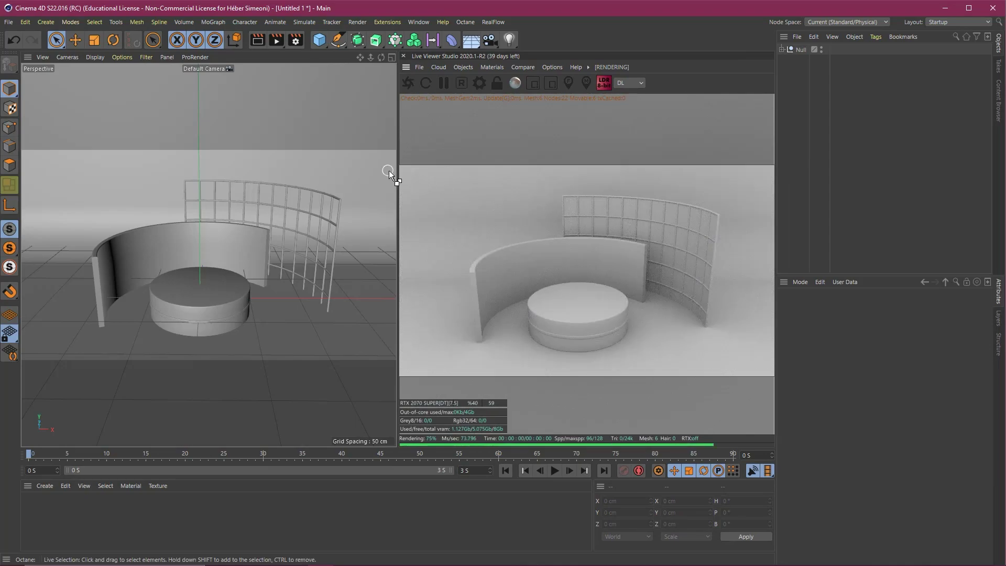
{"action": "left_click_drag", "start_coordinate": [397, 177], "coordinate": [402, 181]}
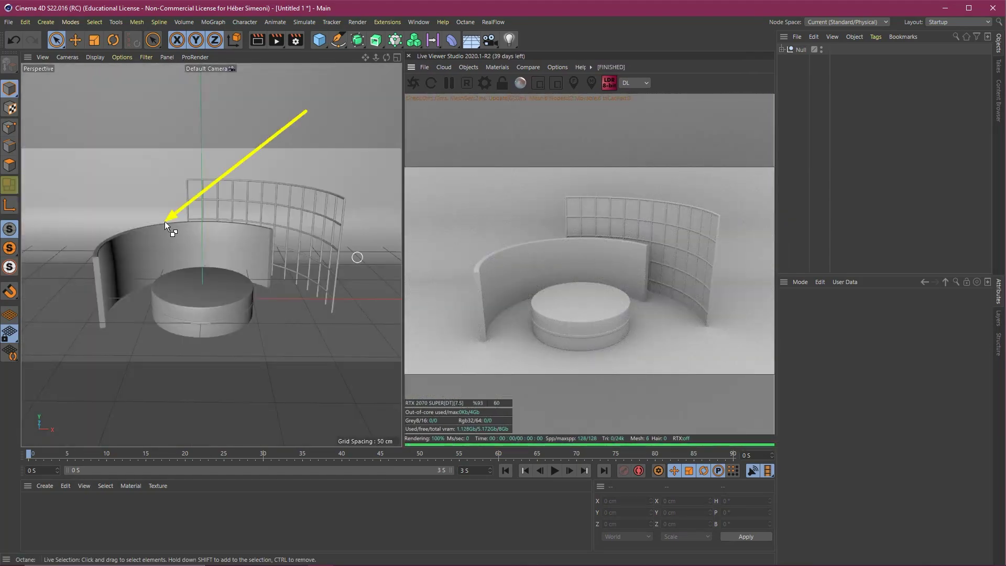
Reframe the podium, curved wall and lattice in the perspective view and restart the live render.
{"action": "left_click_drag", "start_coordinate": [233, 262], "coordinate": [199, 250], "text": "alt"}
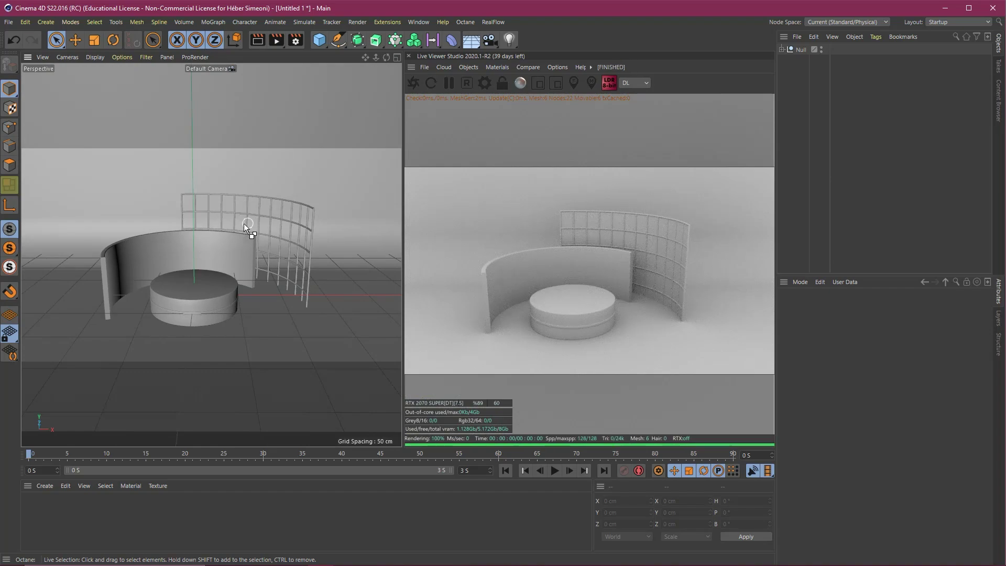
{"action": "mouse_move", "coordinate": [244, 223]}
{"action": "left_mouse_down", "text": "alt"}
{"action": "mouse_move", "coordinate": [218, 229]}
{"action": "mouse_move", "coordinate": [232, 231]}
{"action": "left_mouse_up", "text": "alt"}
{"action": "left_click_drag", "start_coordinate": [567, 266], "coordinate": [602, 272]}
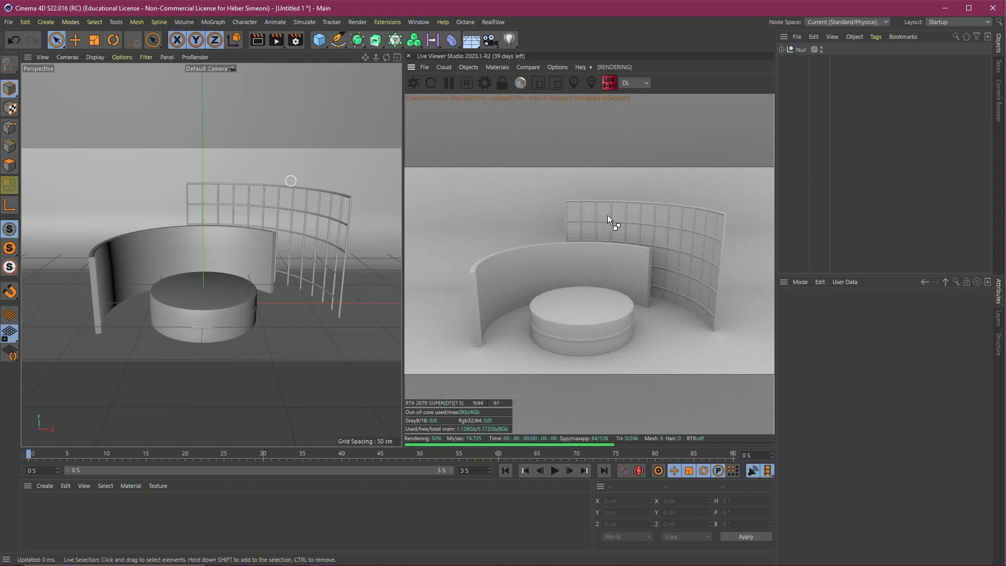
{"action": "left_click", "coordinate": [415, 85]}
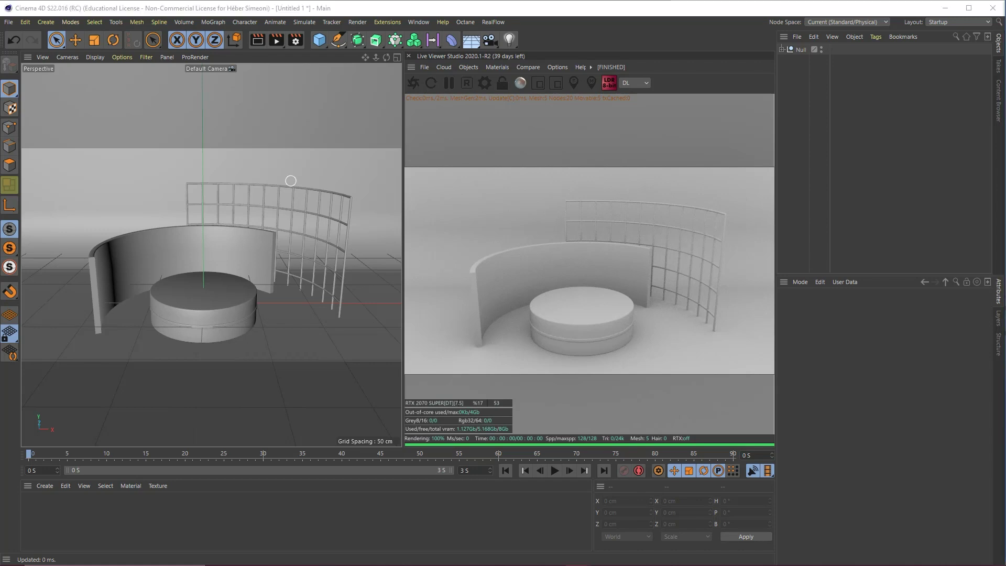
Add an Octane Texture Environment to the scene from the Live Viewer.
{"action": "left_click", "coordinate": [802, 165]}
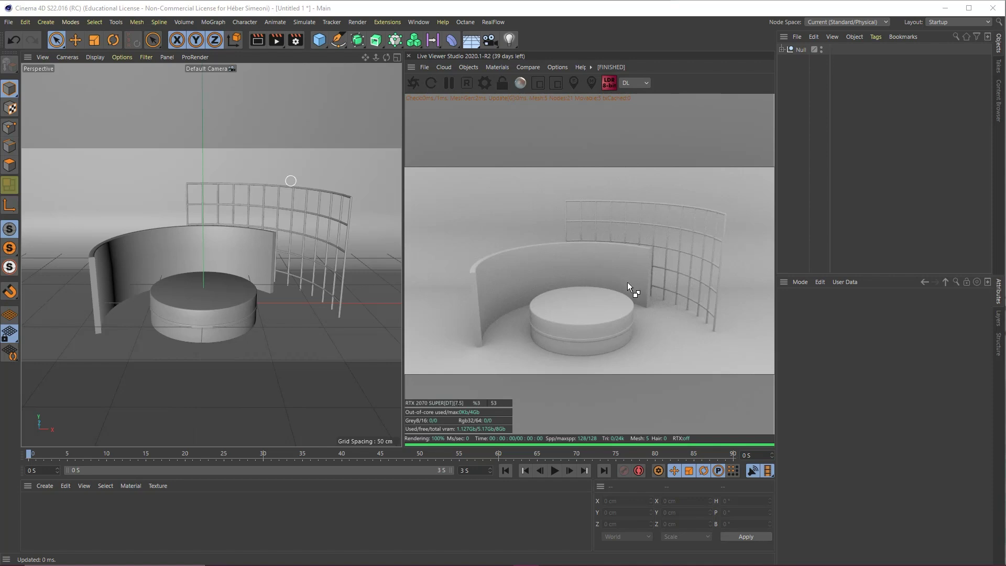
{"action": "mouse_move", "coordinate": [506, 333]}
{"action": "left_mouse_down"}
{"action": "mouse_move", "coordinate": [543, 105]}
{"action": "mouse_move", "coordinate": [466, 73]}
{"action": "left_mouse_up"}
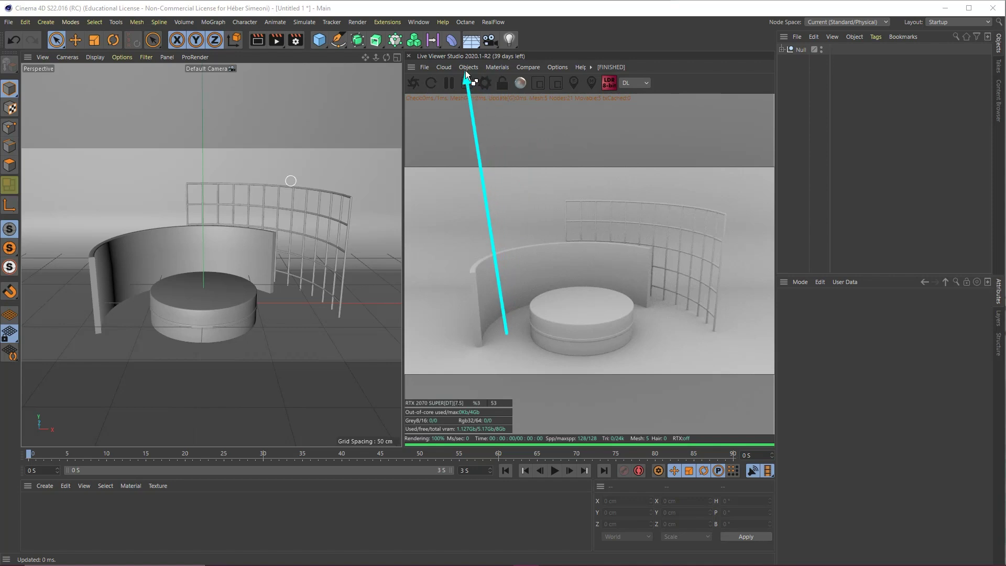
{"action": "left_click", "coordinate": [469, 67]}
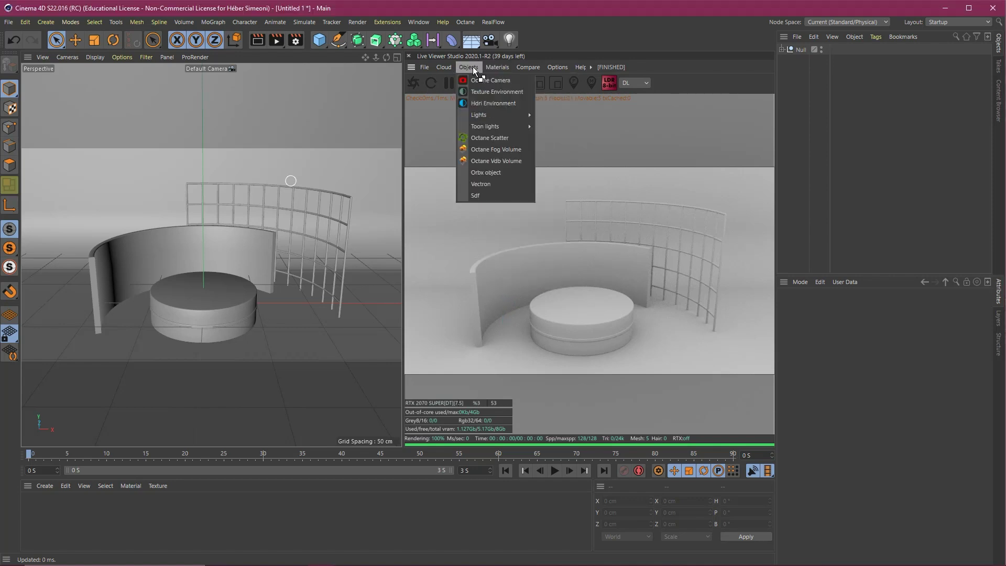
{"action": "left_click", "coordinate": [506, 92]}
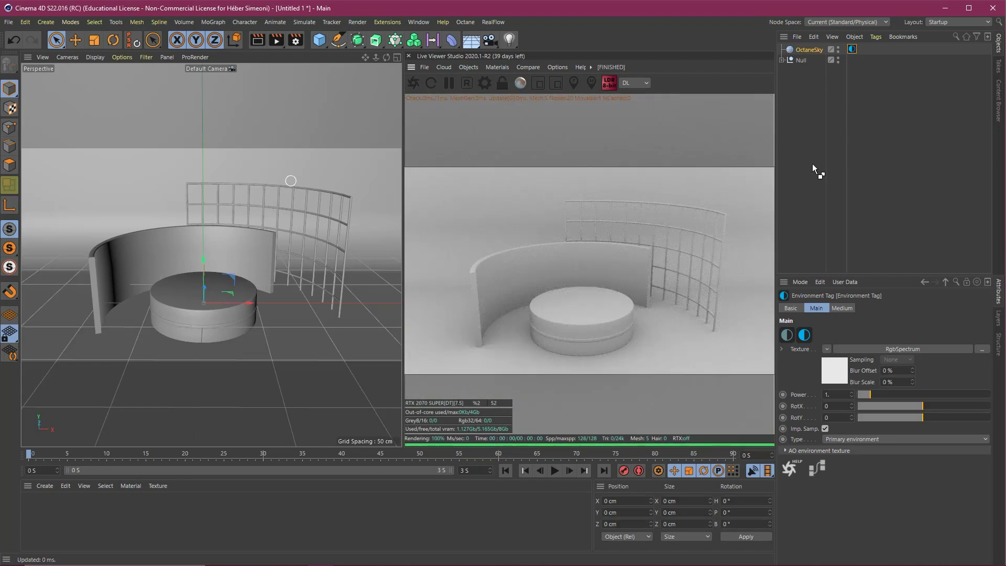
Darken the Octane sky environment by setting its RGB spectrum colour to a brightness value (V) of 20%.
{"action": "mouse_move", "coordinate": [753, 166]}
{"action": "left_mouse_down"}
{"action": "mouse_move", "coordinate": [812, 52]}
{"action": "mouse_move", "coordinate": [853, 51]}
{"action": "mouse_move", "coordinate": [998, 290]}
{"action": "mouse_move", "coordinate": [829, 301]}
{"action": "mouse_move", "coordinate": [832, 362]}
{"action": "mouse_move", "coordinate": [827, 356]}
{"action": "left_mouse_up"}
{"action": "left_click", "coordinate": [836, 375]}
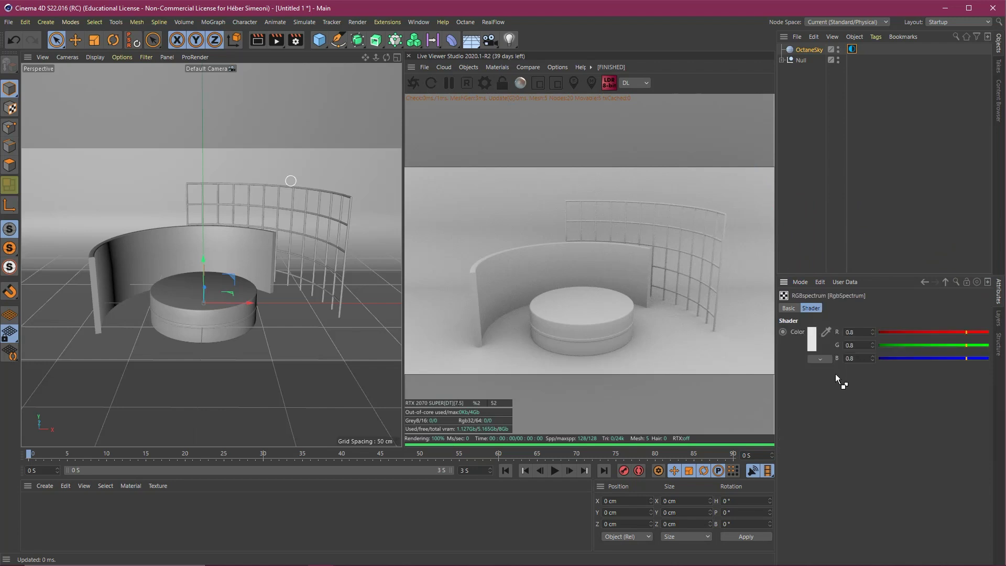
{"action": "mouse_move", "coordinate": [919, 190]}
{"action": "left_mouse_down"}
{"action": "mouse_move", "coordinate": [901, 345]}
{"action": "mouse_move", "coordinate": [911, 338]}
{"action": "mouse_move", "coordinate": [821, 250]}
{"action": "mouse_move", "coordinate": [815, 337]}
{"action": "left_mouse_up"}
{"action": "left_click", "coordinate": [812, 337]}
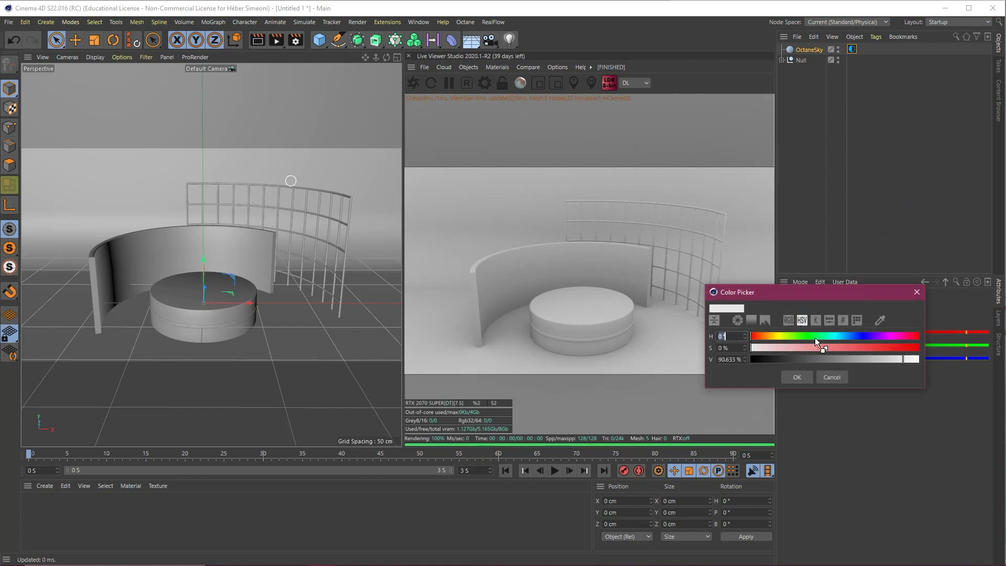
{"action": "left_click_drag", "start_coordinate": [803, 297], "coordinate": [780, 231]}
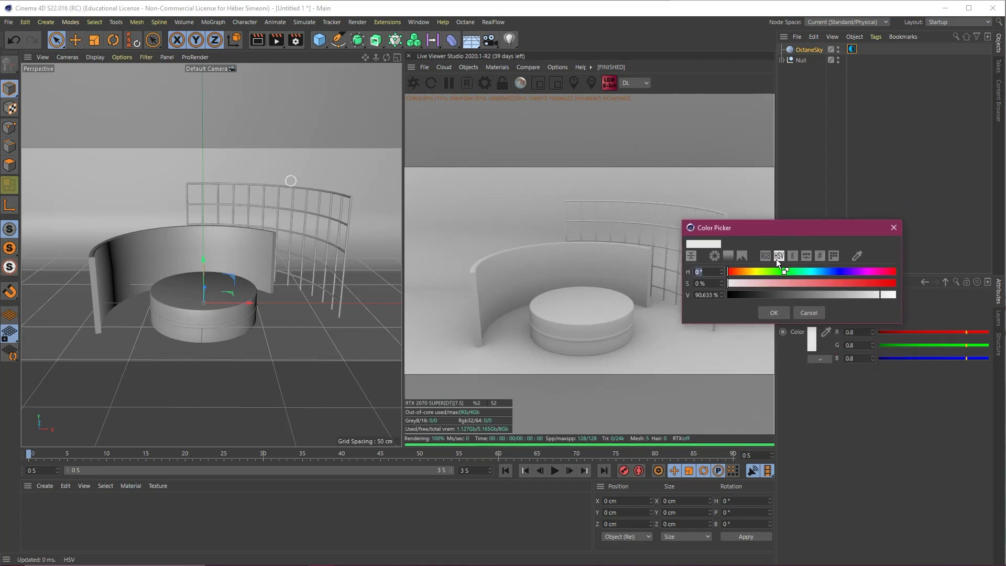
{"action": "left_click_drag", "start_coordinate": [640, 406], "coordinate": [702, 294]}
{"action": "left_click", "coordinate": [703, 294]}
{"action": "type", "text": "20"}
{"action": "key", "text": "Return"}
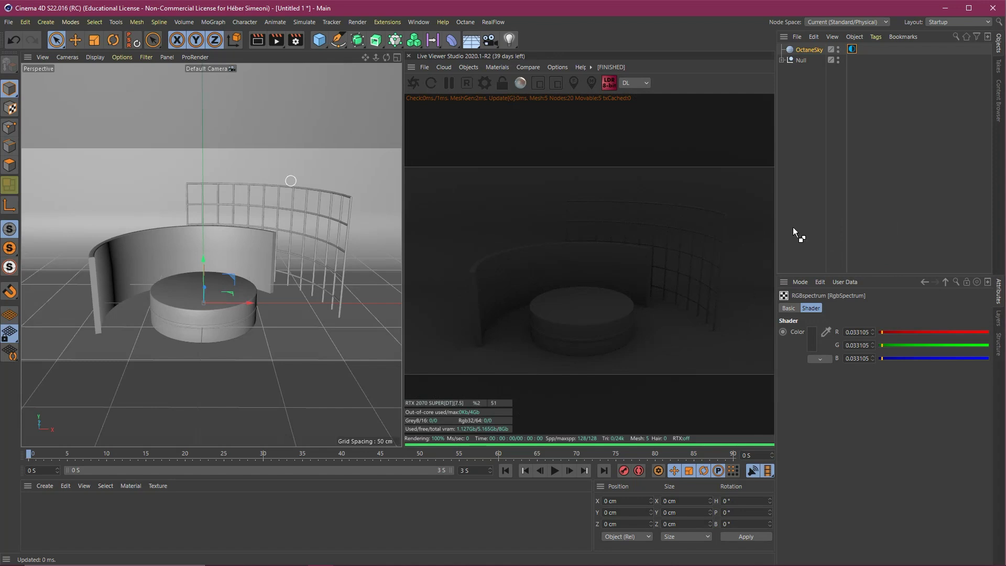
{"action": "mouse_move", "coordinate": [835, 135]}
{"action": "left_mouse_down"}
{"action": "mouse_move", "coordinate": [690, 235]}
{"action": "mouse_move", "coordinate": [831, 326]}
{"action": "mouse_move", "coordinate": [815, 335]}
{"action": "mouse_move", "coordinate": [426, 278]}
{"action": "mouse_move", "coordinate": [759, 261]}
{"action": "mouse_move", "coordinate": [709, 296]}
{"action": "mouse_move", "coordinate": [664, 284]}
{"action": "left_mouse_up"}
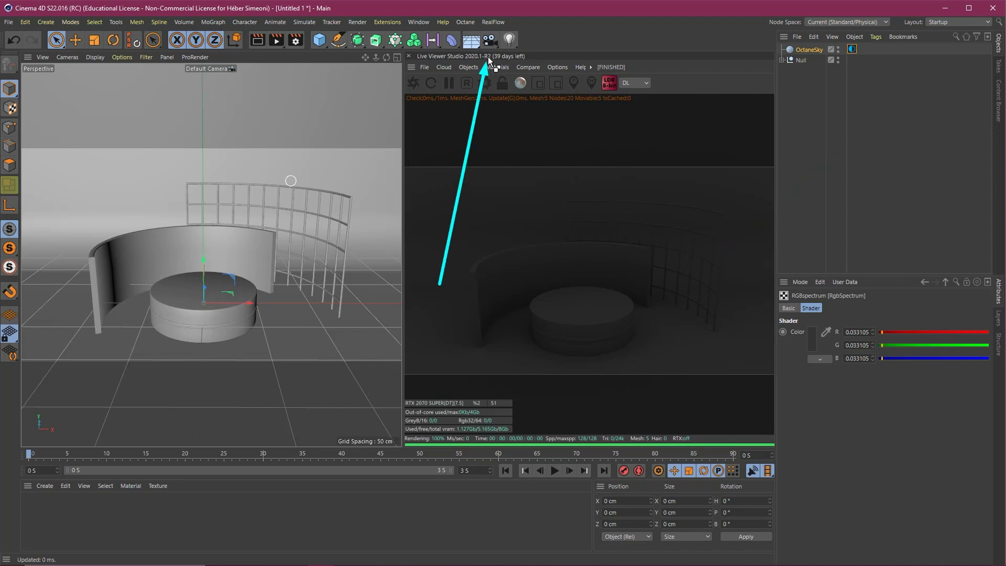
Add an Octane Targetted Arealight to the scene and show the scene in four views.
{"action": "left_click", "coordinate": [467, 67]}
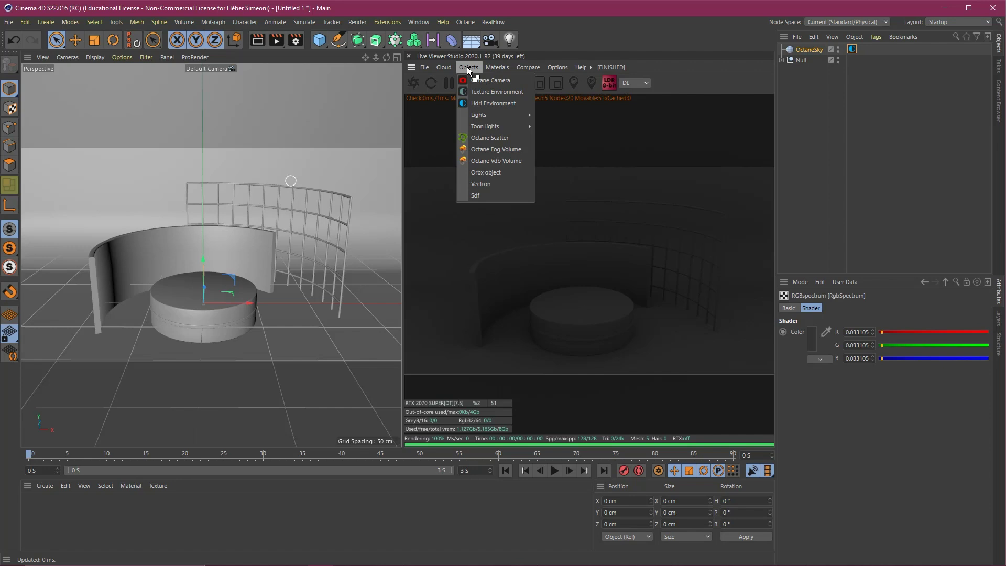
{"action": "mouse_move", "coordinate": [482, 115]}
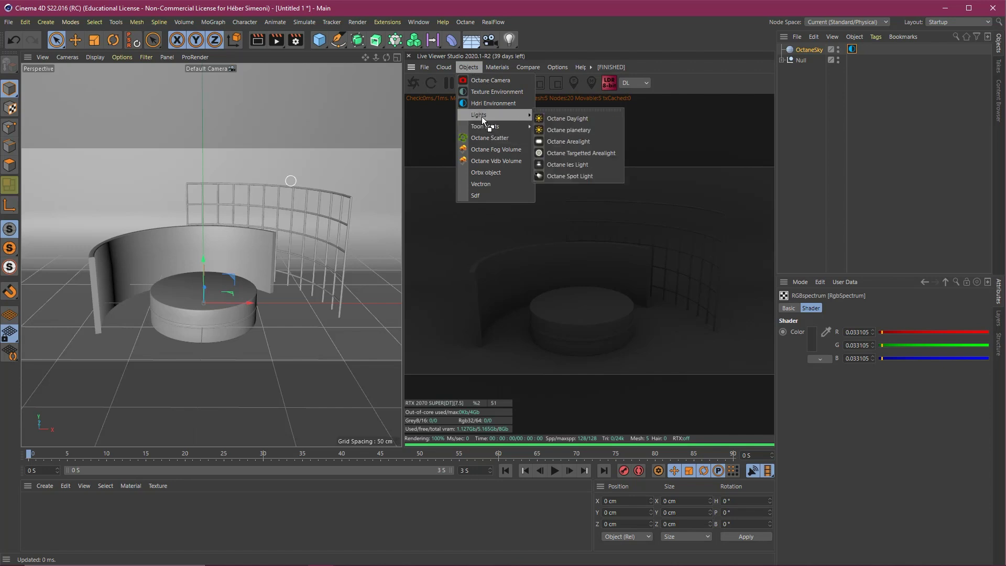
{"action": "left_click", "coordinate": [582, 152]}
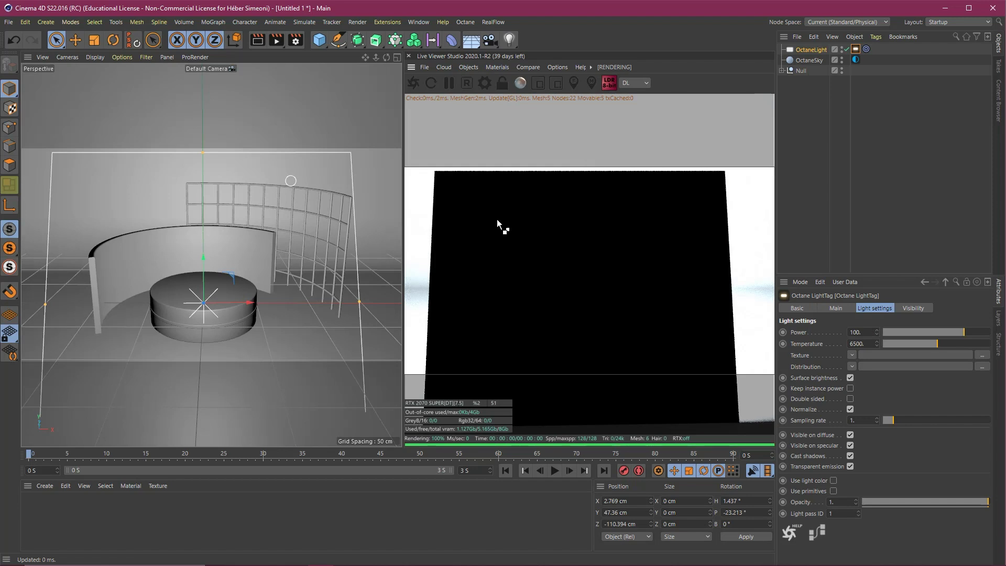
{"action": "middle_click", "coordinate": [271, 244]}
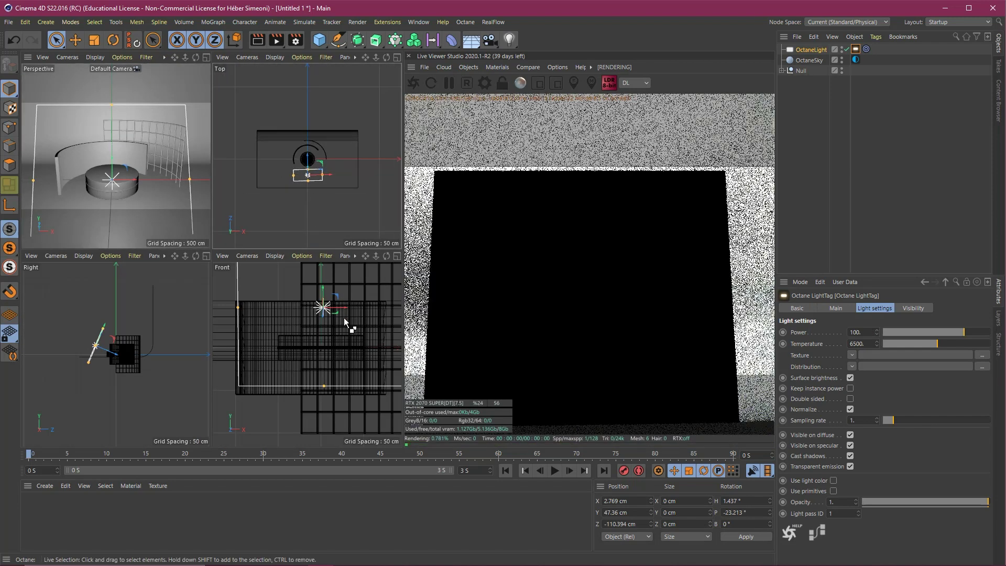
{"action": "scroll", "coordinate": [158, 352], "scroll_direction": "down", "scroll_amount": 5}
{"action": "scroll", "coordinate": [297, 354], "scroll_direction": "down", "scroll_amount": 3}
{"action": "scroll", "coordinate": [320, 180], "scroll_direction": "up", "scroll_amount": 2}
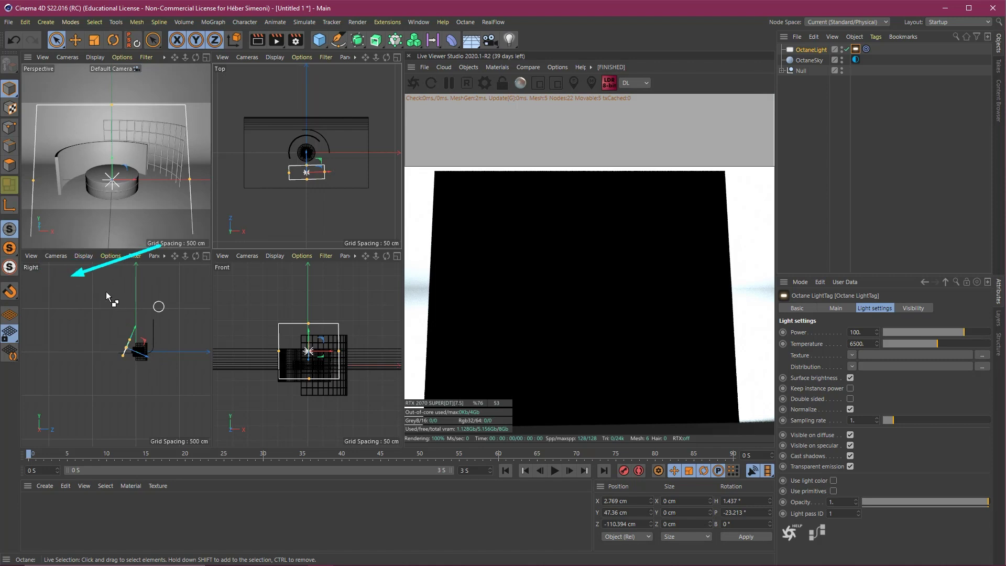
Move the area light to the front-left of the podium, at about X -275, Y 192, Z -237 cm.
{"action": "mouse_move", "coordinate": [141, 336]}
{"action": "left_mouse_down"}
{"action": "mouse_move", "coordinate": [147, 305]}
{"action": "mouse_move", "coordinate": [134, 330]}
{"action": "left_mouse_up"}
{"action": "key", "text": "e"}
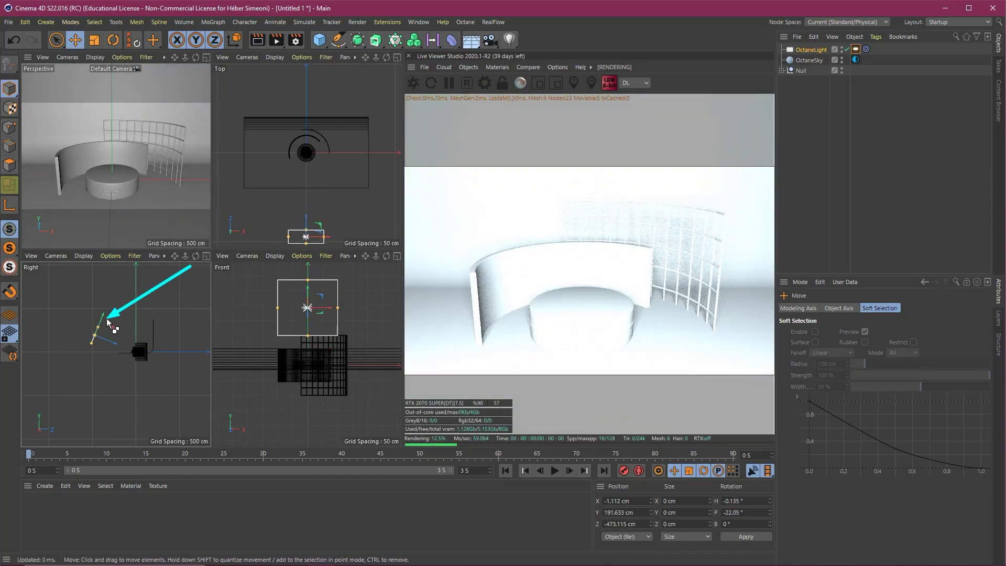
{"action": "left_click_drag", "start_coordinate": [351, 212], "coordinate": [302, 154]}
{"action": "left_click_drag", "start_coordinate": [313, 159], "coordinate": [307, 172]}
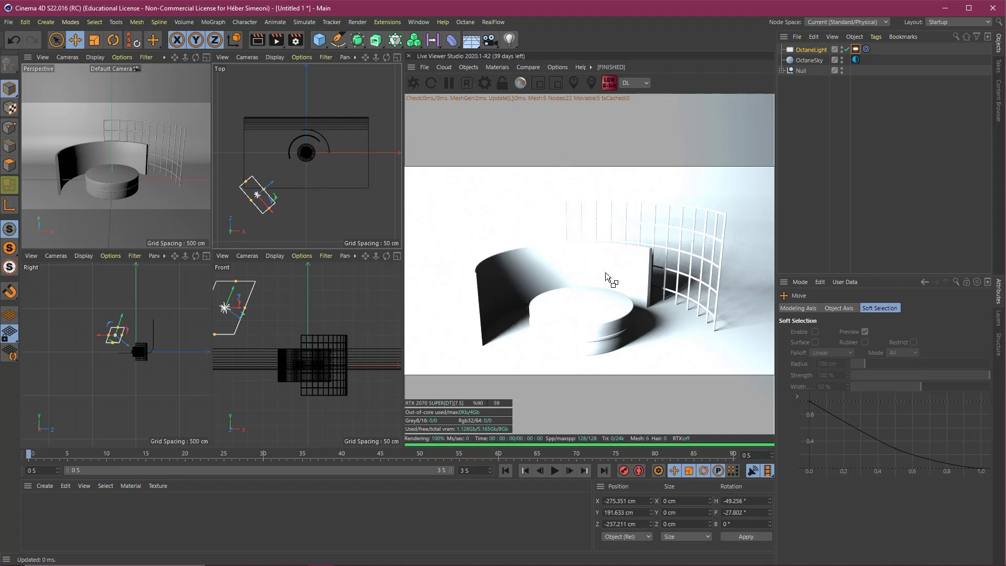
Set the area light's position to X -500 cm, Y 700 cm and Z -200 cm.
{"action": "left_click", "coordinate": [811, 50]}
{"action": "left_click_drag", "start_coordinate": [897, 275], "coordinate": [895, 177]}
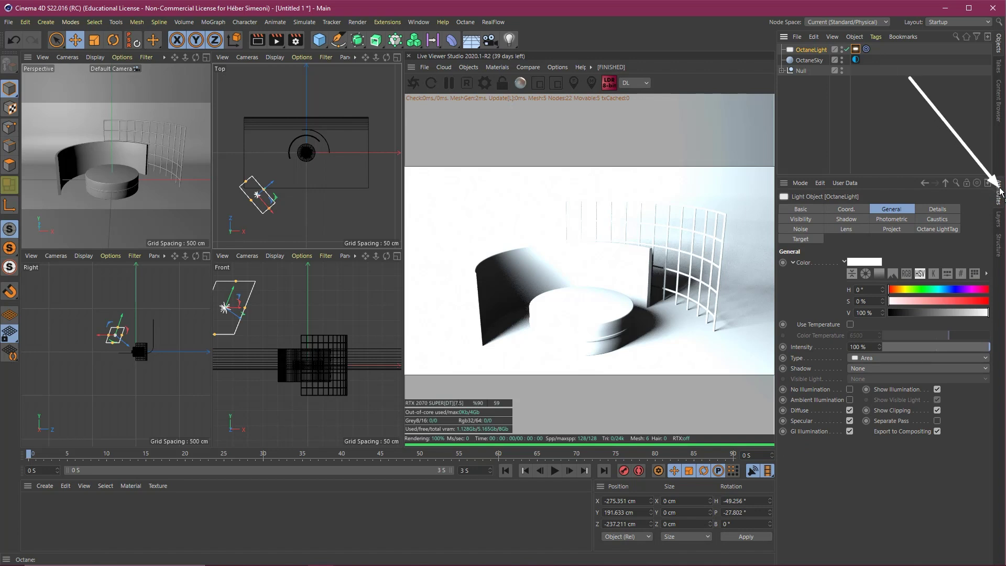
{"action": "left_click", "coordinate": [847, 210]}
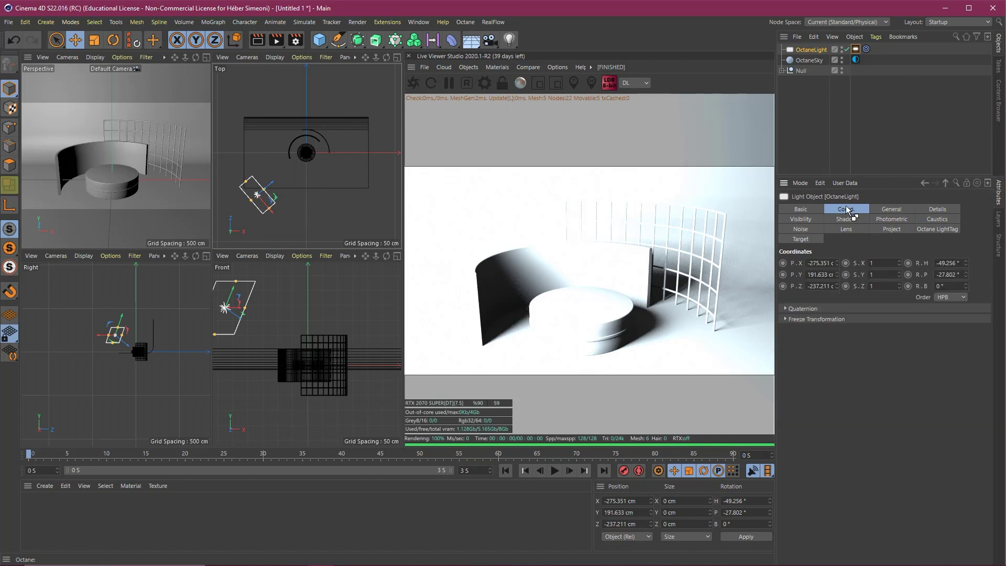
{"action": "double_click", "coordinate": [820, 263]}
{"action": "key", "text": "BackSpace"}
{"action": "type", "text": "-500"}
{"action": "key", "text": "Tab"}
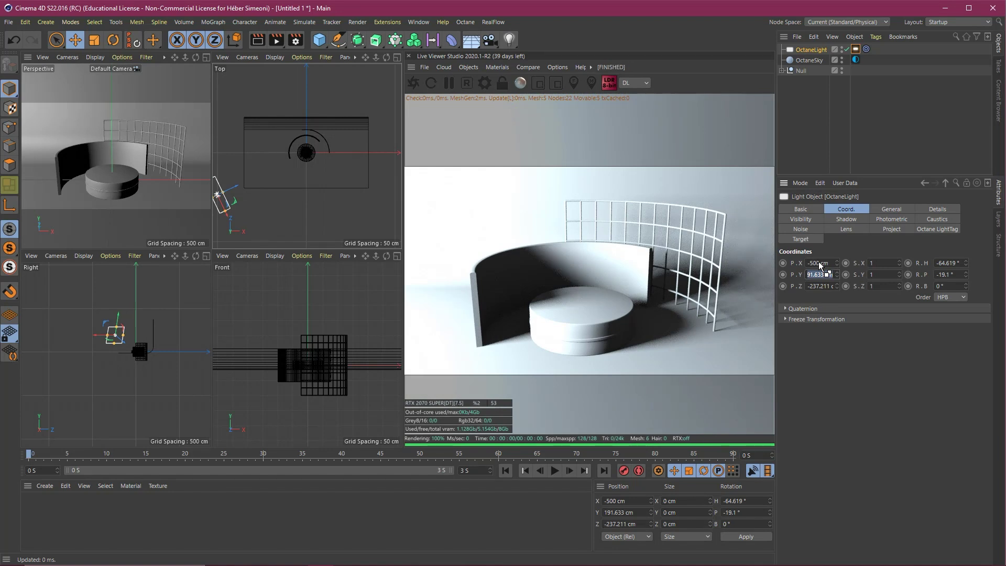
{"action": "type", "text": "700"}
{"action": "key", "text": "Tab"}
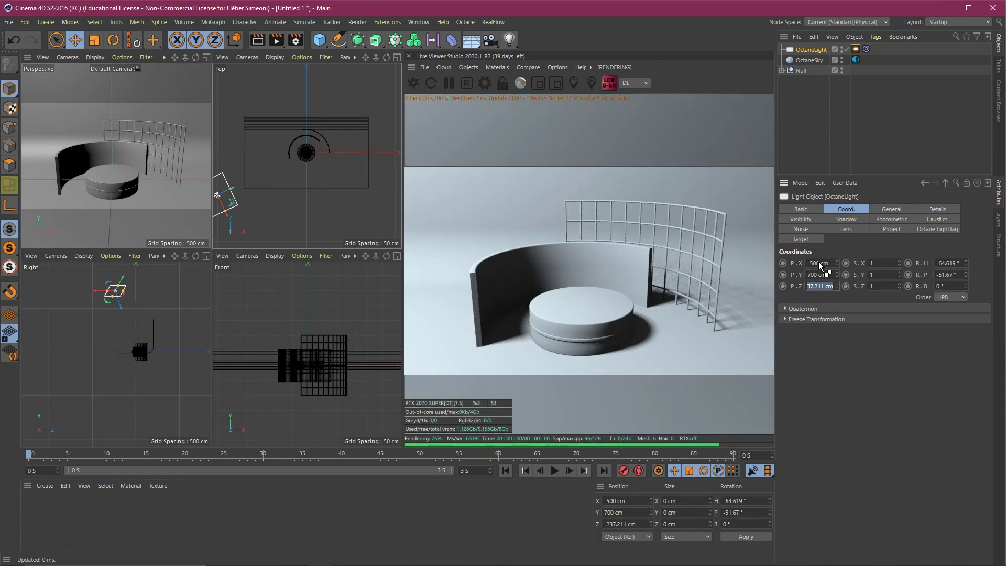
{"action": "type", "text": "-200"}
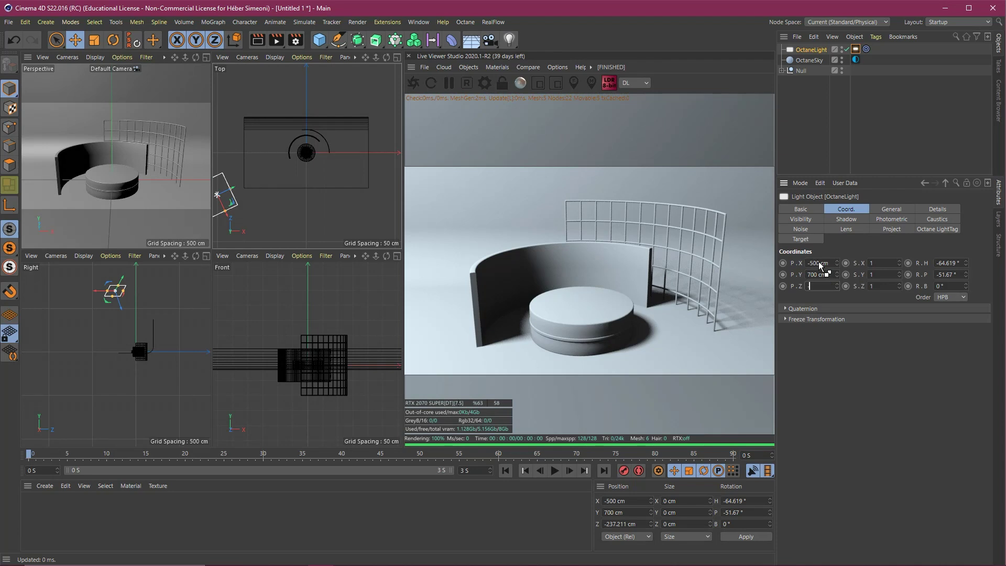
{"action": "key", "text": "Return"}
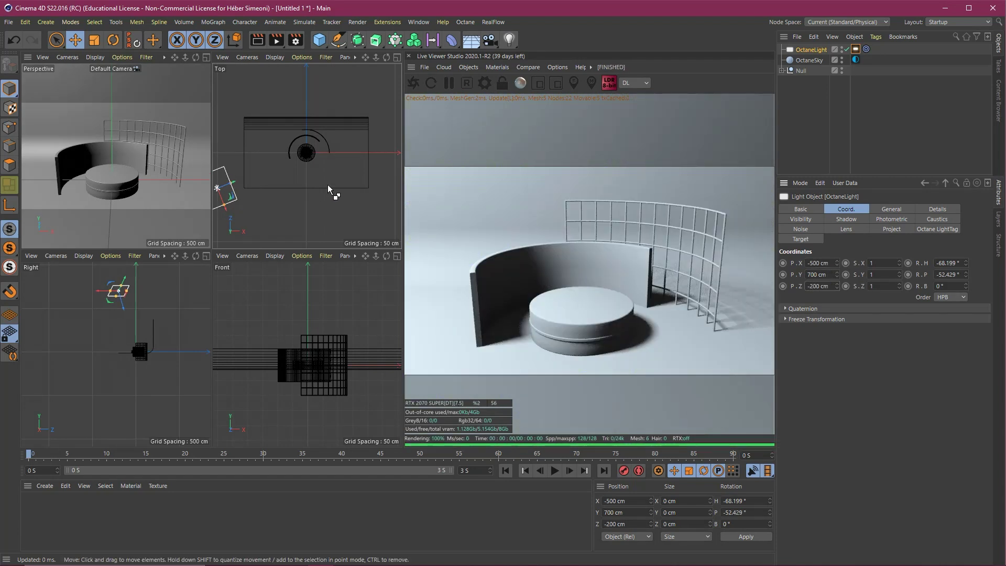
Try an outer radius of 50 cm on the area light and undo it.
{"action": "scroll", "coordinate": [325, 183], "scroll_direction": "down", "scroll_amount": 2}
{"action": "scroll", "coordinate": [296, 367], "scroll_direction": "down", "scroll_amount": 8}
{"action": "scroll", "coordinate": [70, 406], "scroll_direction": "down", "scroll_amount": 2}
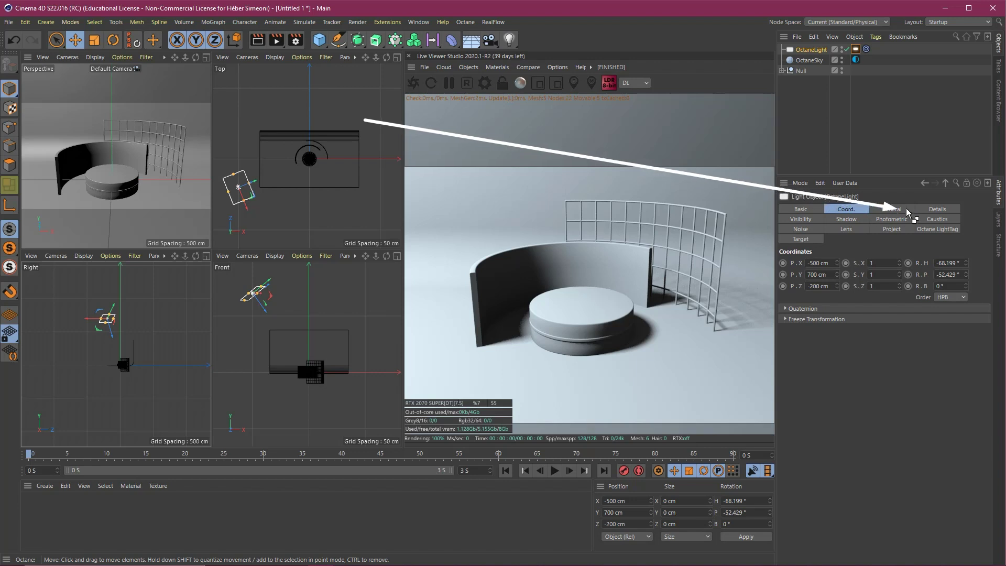
{"action": "left_click", "coordinate": [927, 211]}
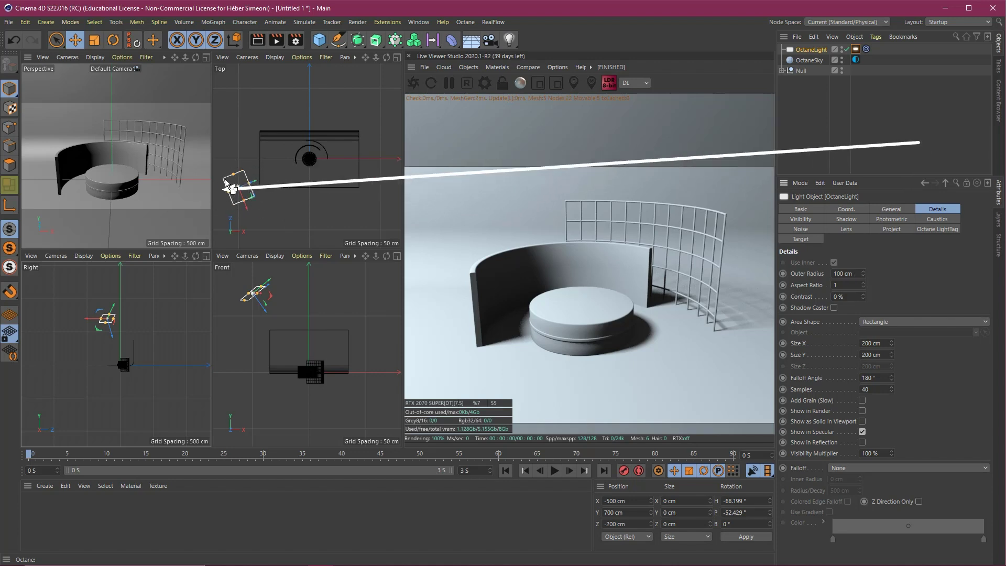
{"action": "left_click", "coordinate": [835, 273]}
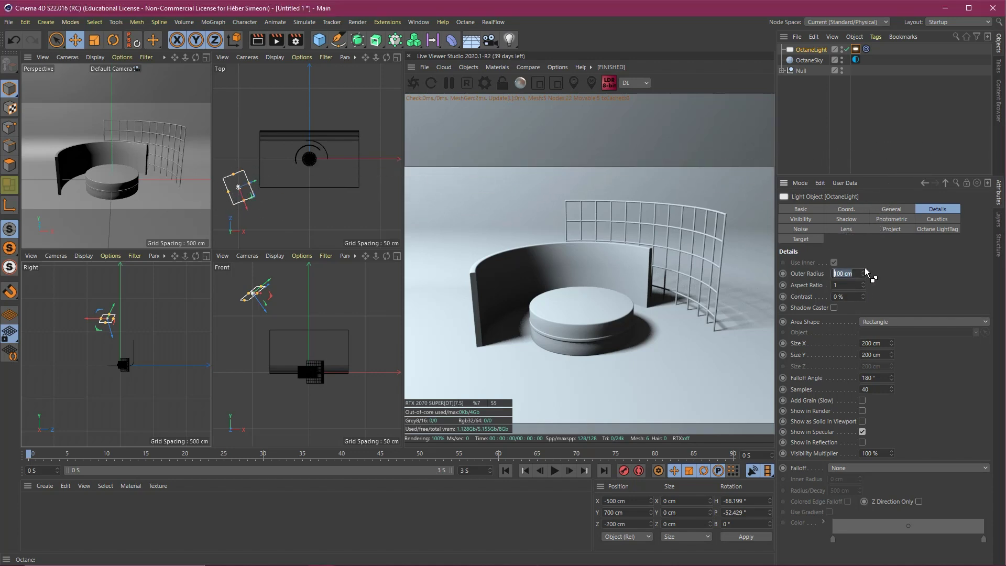
{"action": "type", "text": "50"}
{"action": "key", "text": "Return"}
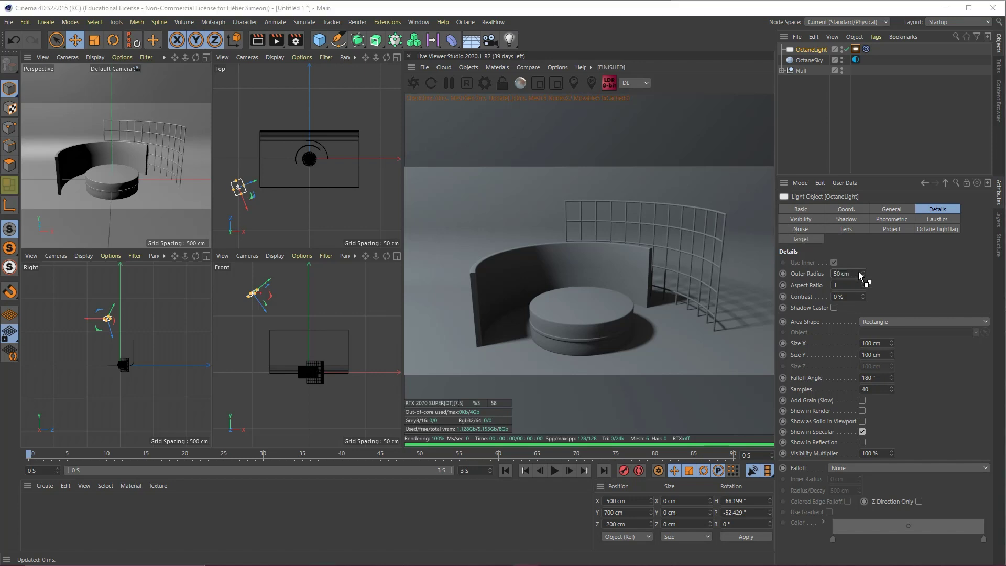
{"action": "key", "text": "ctrl+z"}
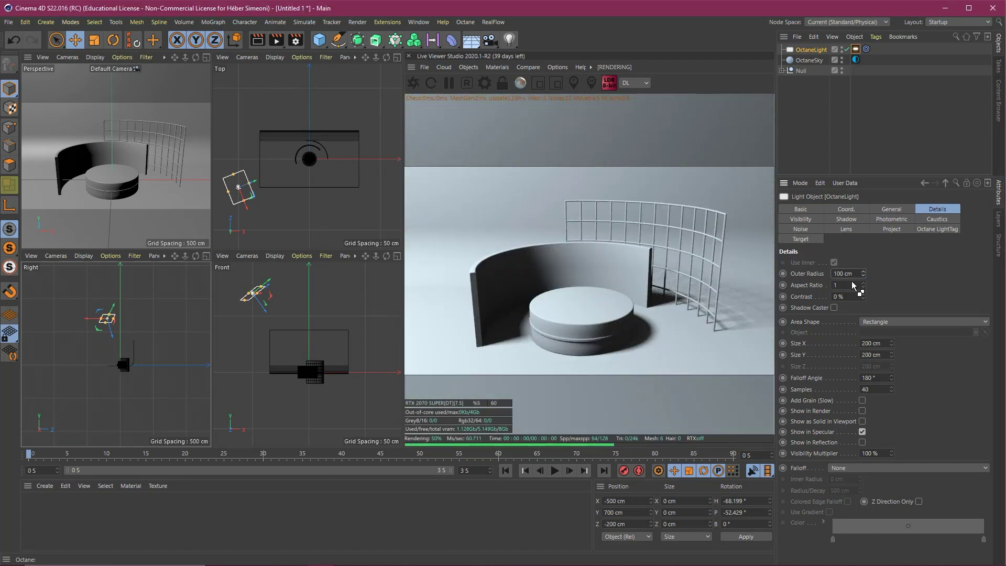
Enlarge the area light by setting its outer radius to 400 cm.
{"action": "left_click_drag", "start_coordinate": [863, 274], "coordinate": [798, 273]}
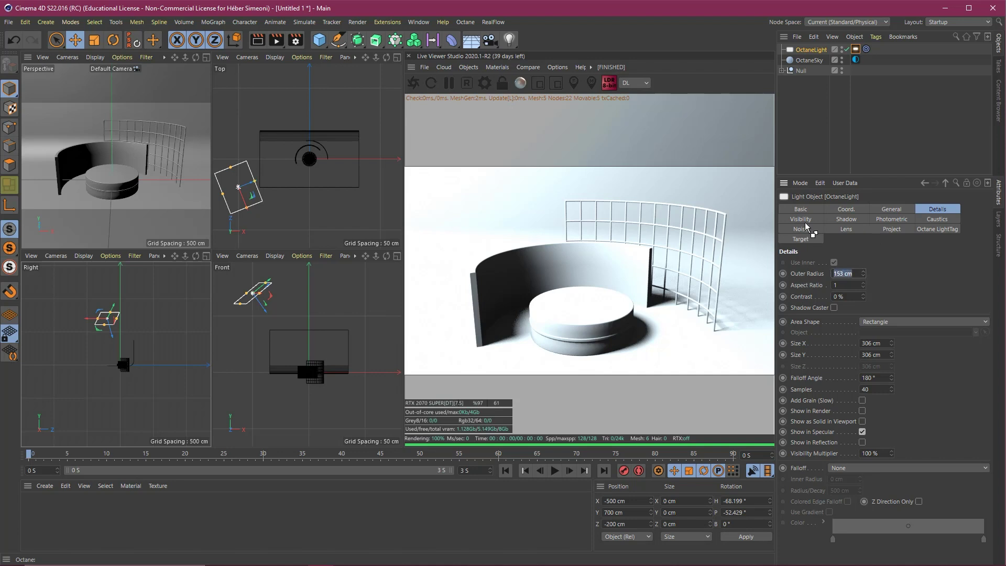
{"action": "type", "text": "400"}
{"action": "key", "text": "Return"}
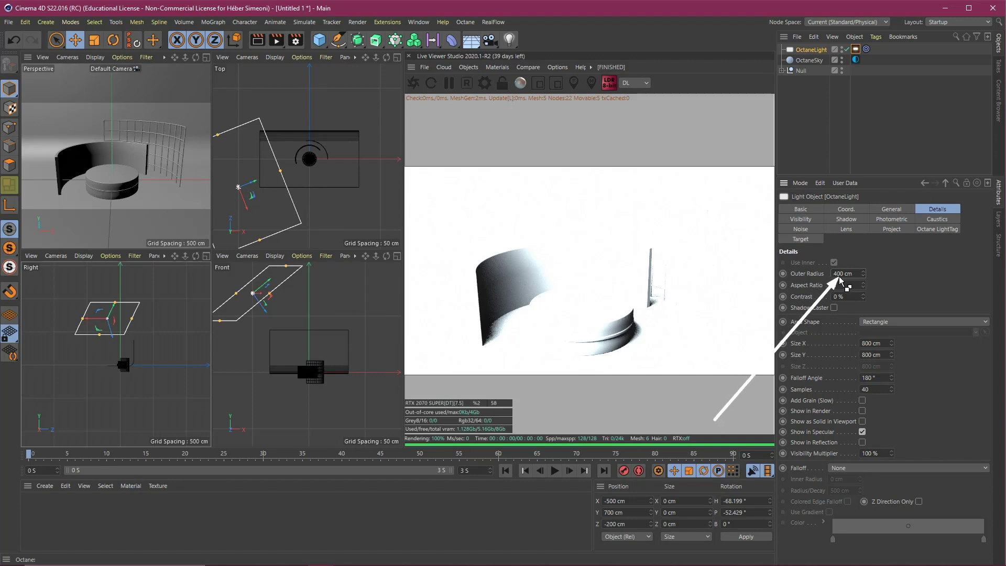
Reduce the area light's power to 4 in its Octane light settings.
{"action": "left_click", "coordinate": [932, 230]}
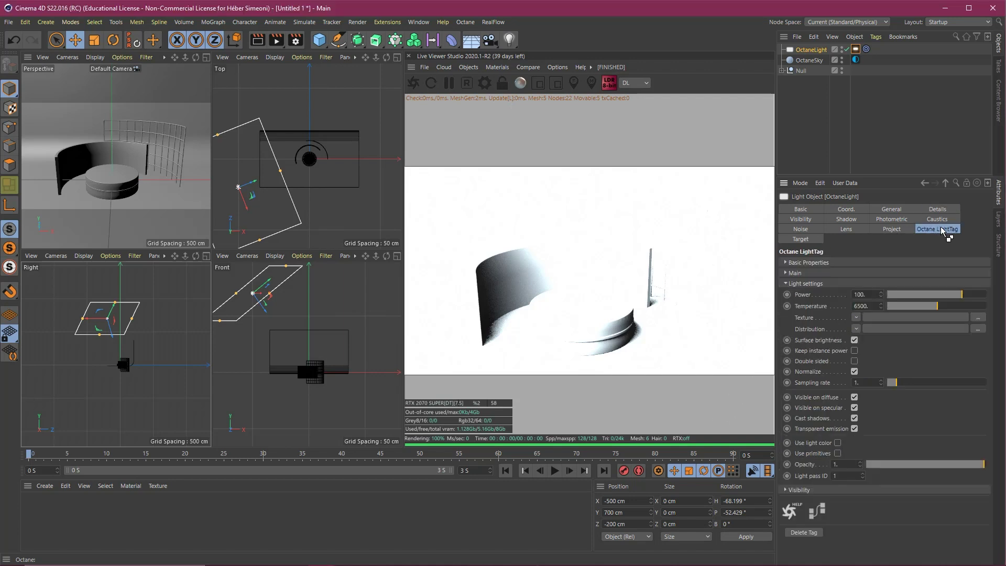
{"action": "left_click", "coordinate": [942, 295]}
{"action": "left_click_drag", "start_coordinate": [940, 295], "coordinate": [948, 295]}
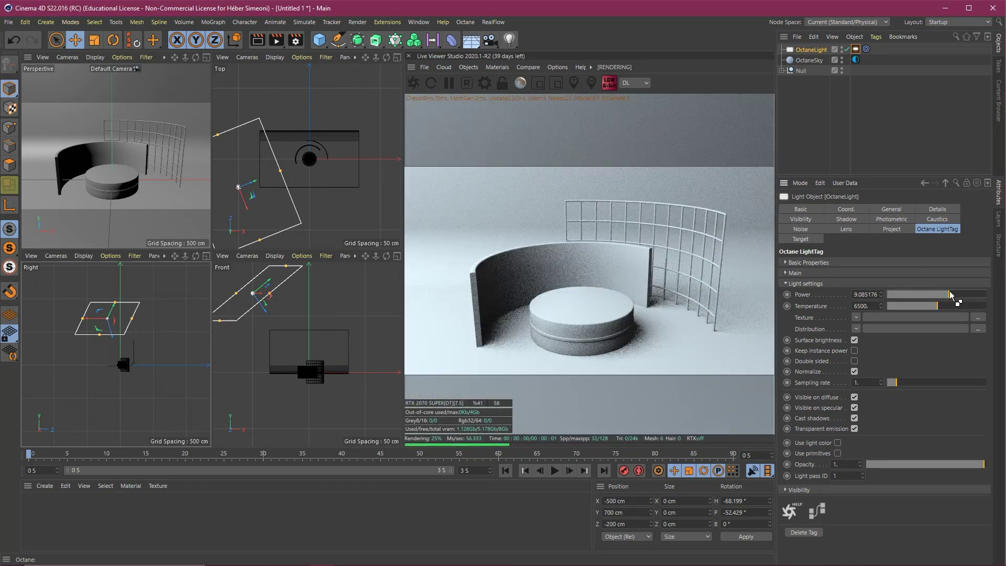
{"action": "double_click", "coordinate": [862, 295]}
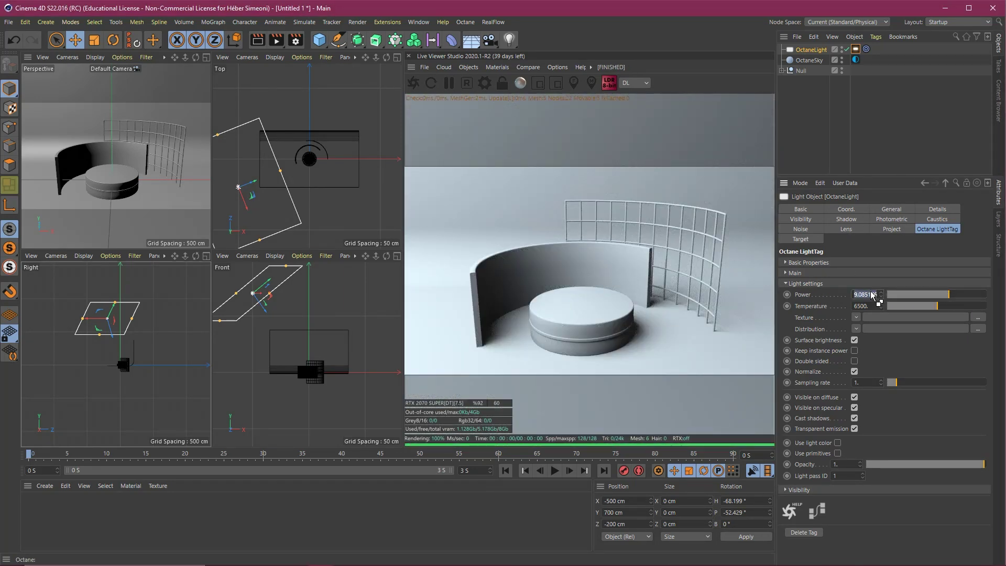
{"action": "type", "text": "4"}
{"action": "key", "text": "Return"}
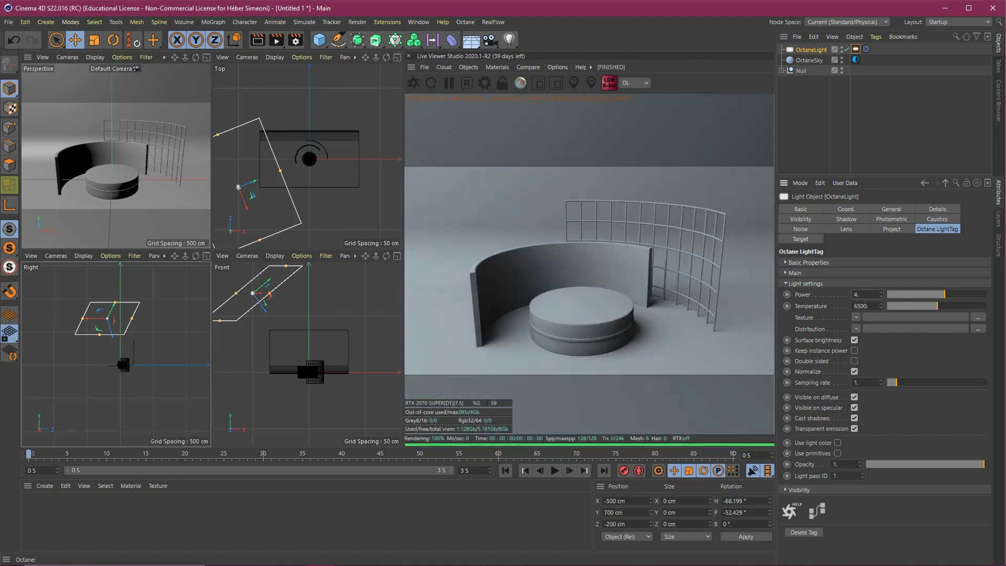
{"action": "mouse_move", "coordinate": [878, 149]}
{"action": "left_mouse_down"}
{"action": "mouse_move", "coordinate": [573, 281]}
{"action": "mouse_move", "coordinate": [598, 318]}
{"action": "mouse_move", "coordinate": [581, 321]}
{"action": "left_mouse_up"}
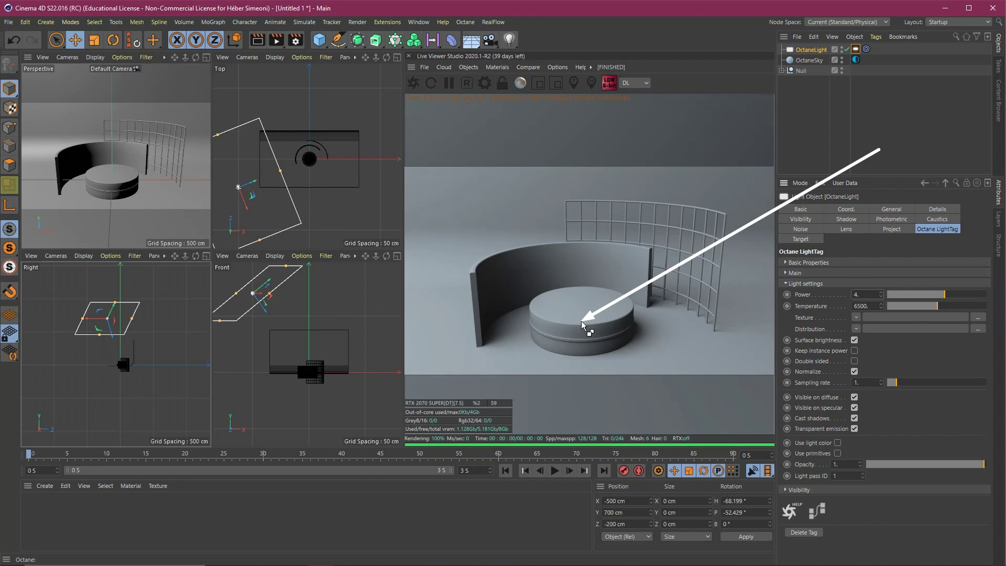
Give the area light a warmer tone by setting its temperature to 3800.
{"action": "mouse_move", "coordinate": [580, 320]}
{"action": "left_mouse_down"}
{"action": "mouse_move", "coordinate": [608, 296]}
{"action": "mouse_move", "coordinate": [637, 293]}
{"action": "mouse_move", "coordinate": [518, 301]}
{"action": "mouse_move", "coordinate": [629, 278]}
{"action": "mouse_move", "coordinate": [846, 272]}
{"action": "mouse_move", "coordinate": [869, 299]}
{"action": "mouse_move", "coordinate": [617, 296]}
{"action": "mouse_move", "coordinate": [891, 309]}
{"action": "mouse_move", "coordinate": [871, 313]}
{"action": "left_mouse_up"}
{"action": "left_click", "coordinate": [859, 306]}
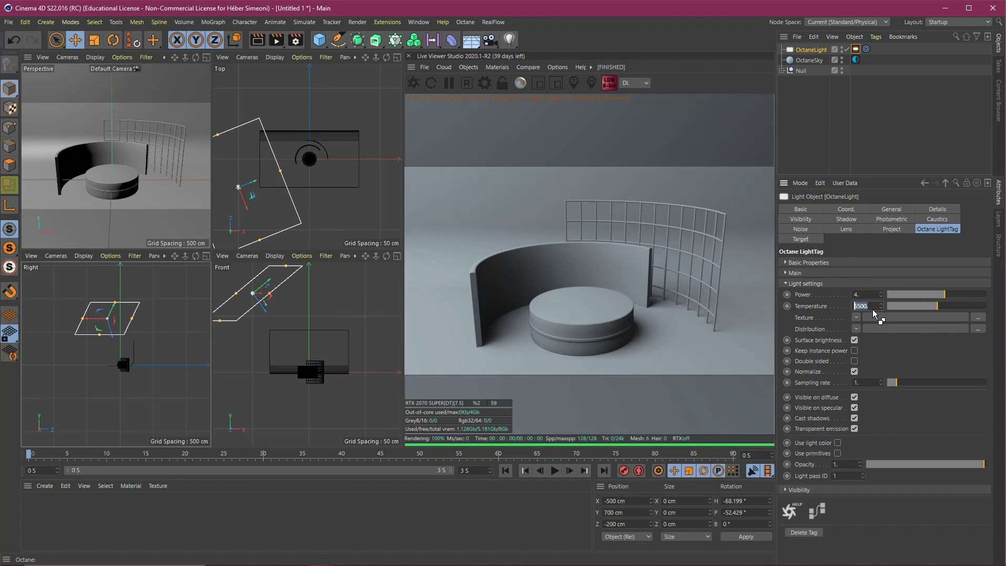
{"action": "type", "text": "800"}
{"action": "key", "text": "Return"}
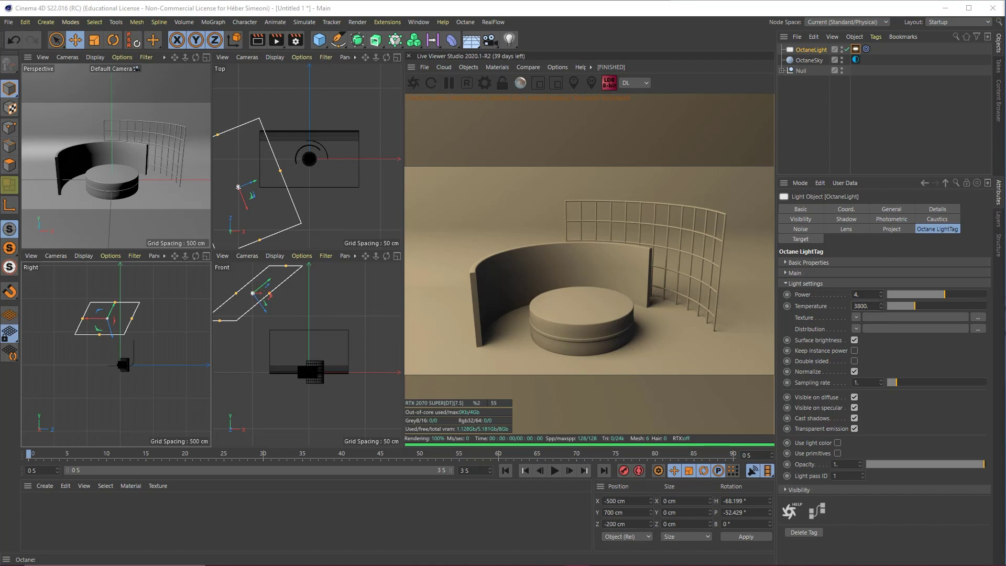
Duplicate the warm area light in the object list.
{"action": "left_click", "coordinate": [839, 124]}
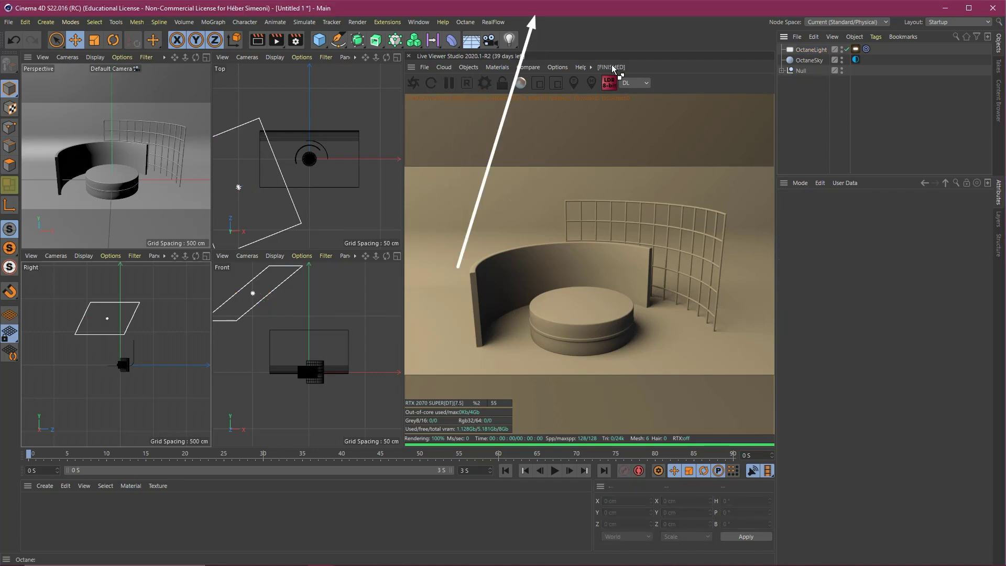
{"action": "left_click", "coordinate": [810, 50]}
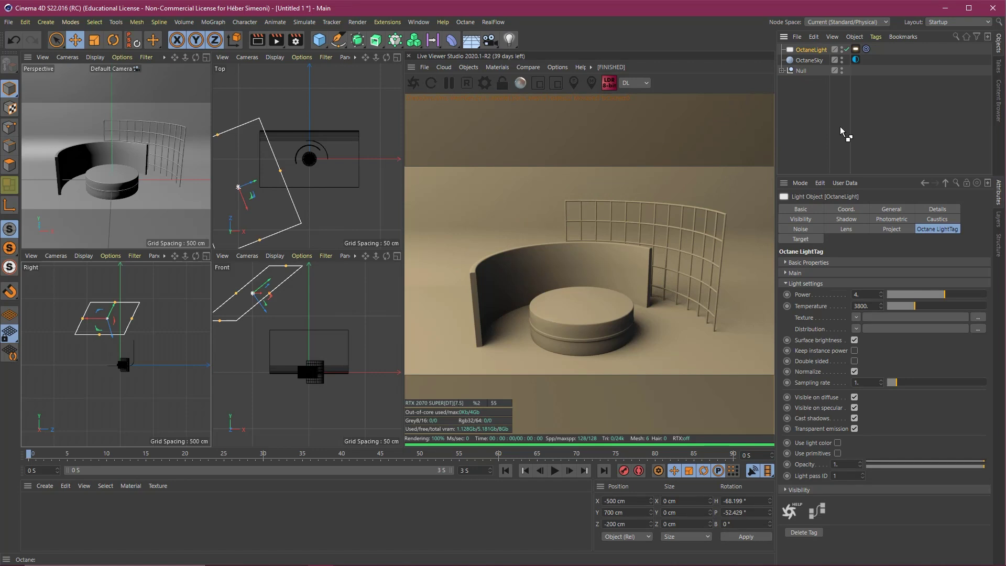
{"action": "left_click_drag", "start_coordinate": [801, 300], "coordinate": [811, 48]}
{"action": "key", "text": "Escape"}
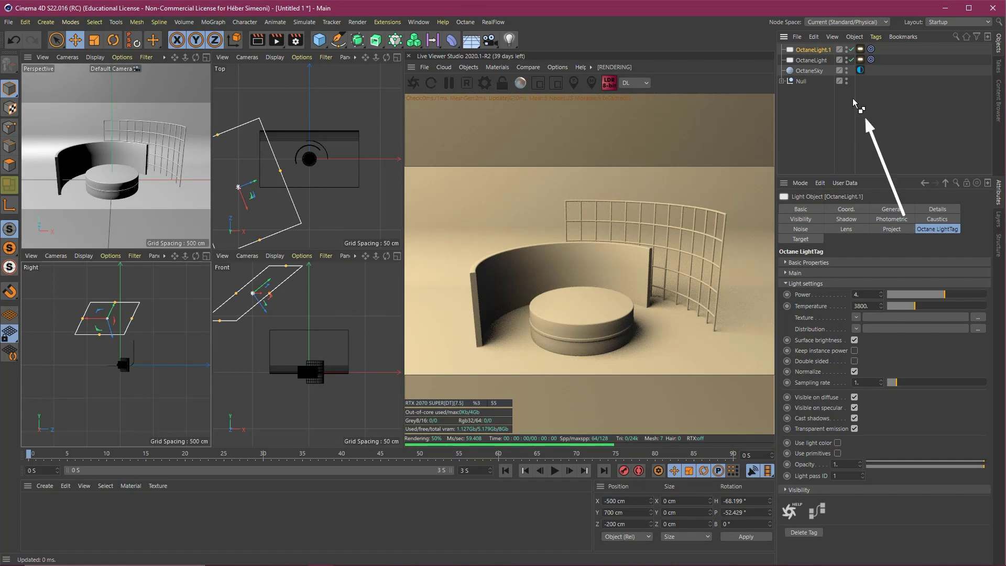
Move the duplicated area light to the opposite side of the podium by setting its X position to 500 cm.
{"action": "left_click_drag", "start_coordinate": [852, 100], "coordinate": [832, 51]}
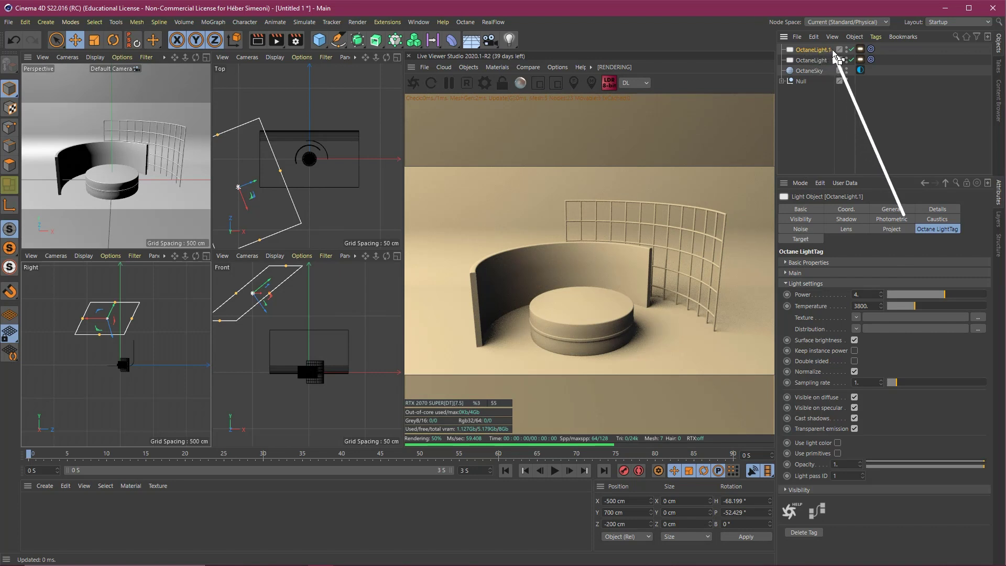
{"action": "scroll", "coordinate": [316, 184], "scroll_direction": "down", "scroll_amount": 5}
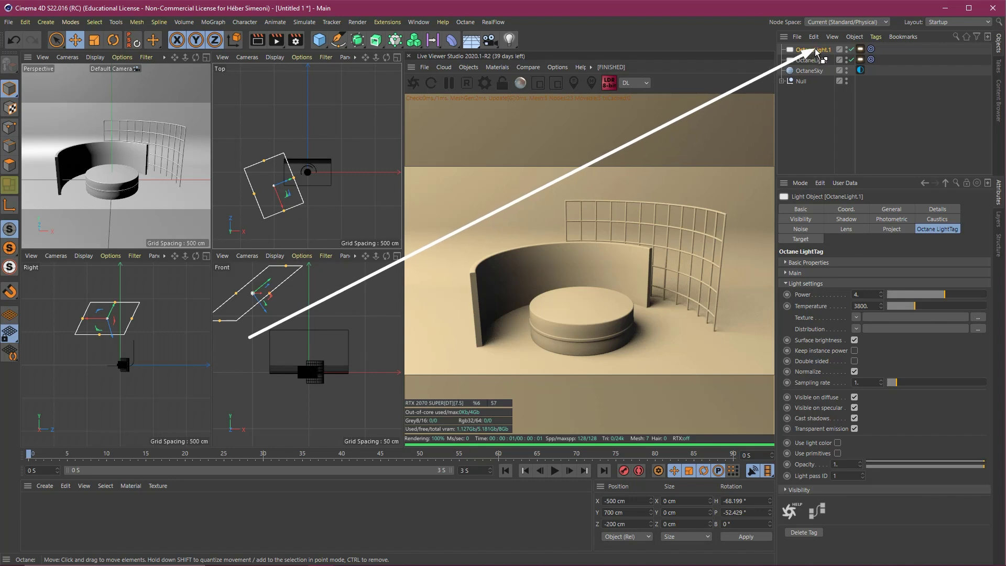
{"action": "left_click", "coordinate": [846, 209]}
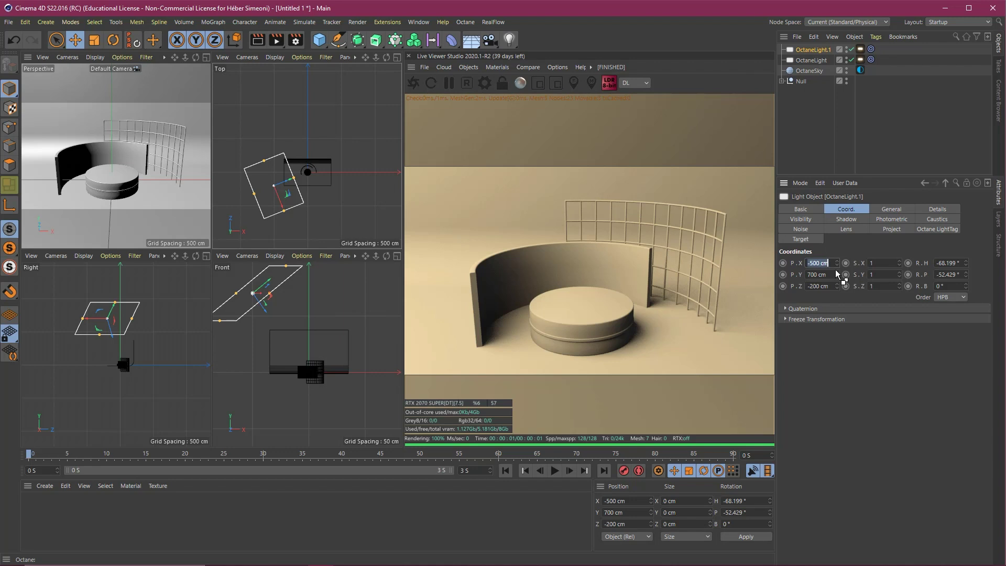
{"action": "type", "text": "500"}
{"action": "key", "text": "Return"}
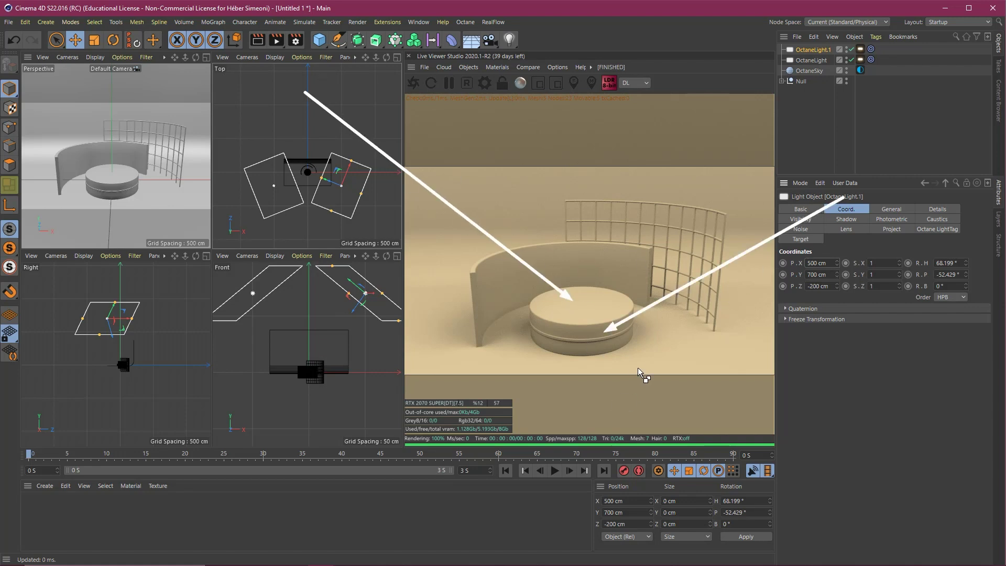
Set the duplicated light's power to 3 and give it a cool tone with a temperature of 10000.
{"action": "left_click", "coordinate": [937, 230]}
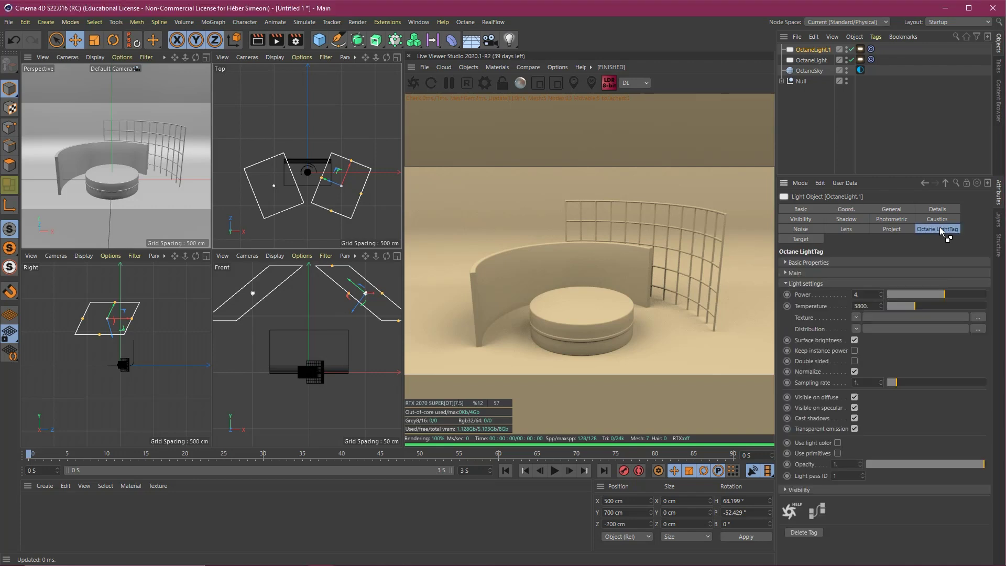
{"action": "left_click", "coordinate": [870, 295]}
{"action": "type", "text": "3"}
{"action": "key", "text": "Return"}
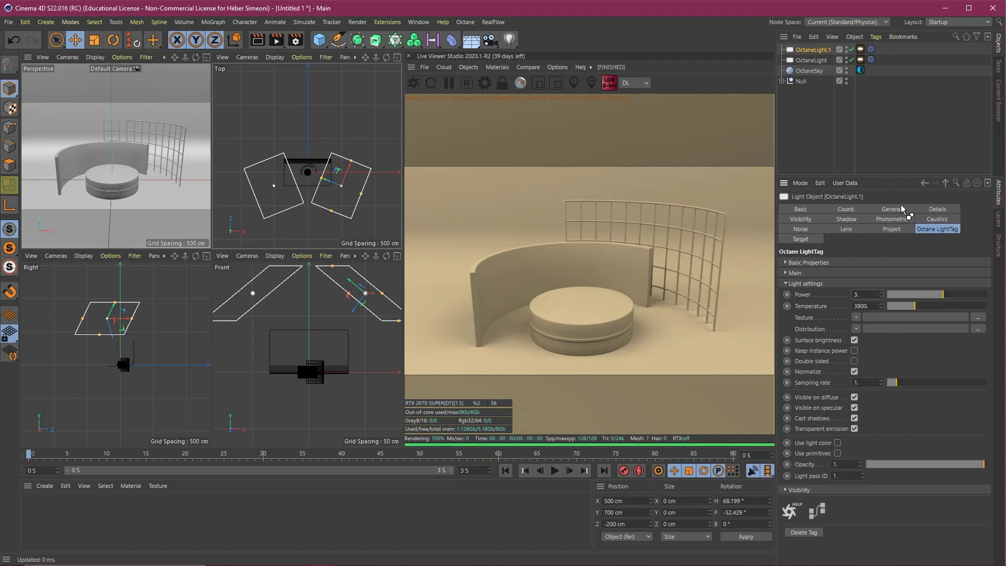
{"action": "double_click", "coordinate": [872, 306]}
{"action": "type", "text": "10000"}
{"action": "key", "text": "Return"}
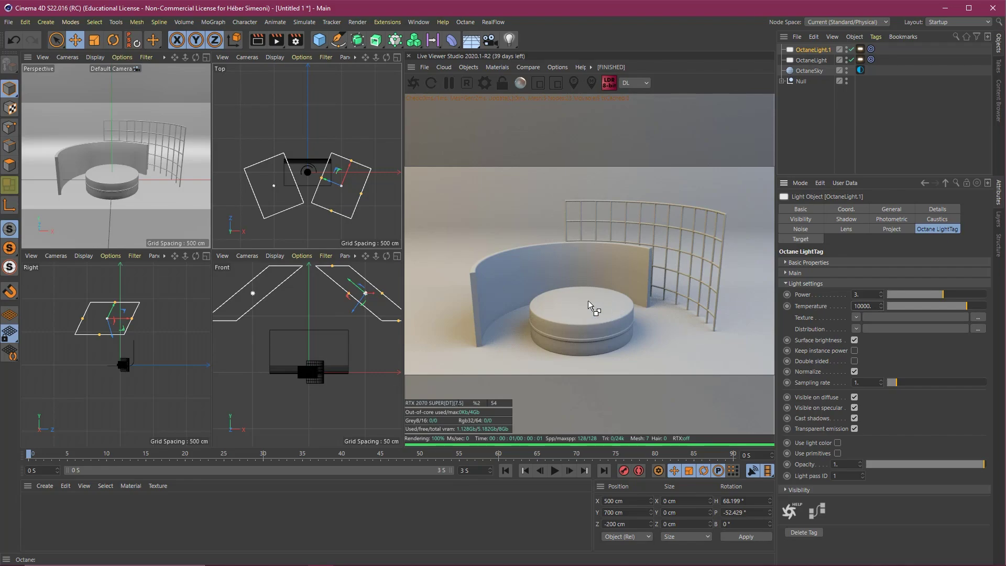
Frame the podium scene slightly closer in the perspective view and maximize that view.
{"action": "mouse_move", "coordinate": [588, 300]}
{"action": "left_mouse_down"}
{"action": "mouse_move", "coordinate": [604, 305]}
{"action": "mouse_move", "coordinate": [596, 279]}
{"action": "mouse_move", "coordinate": [605, 291]}
{"action": "left_mouse_up"}
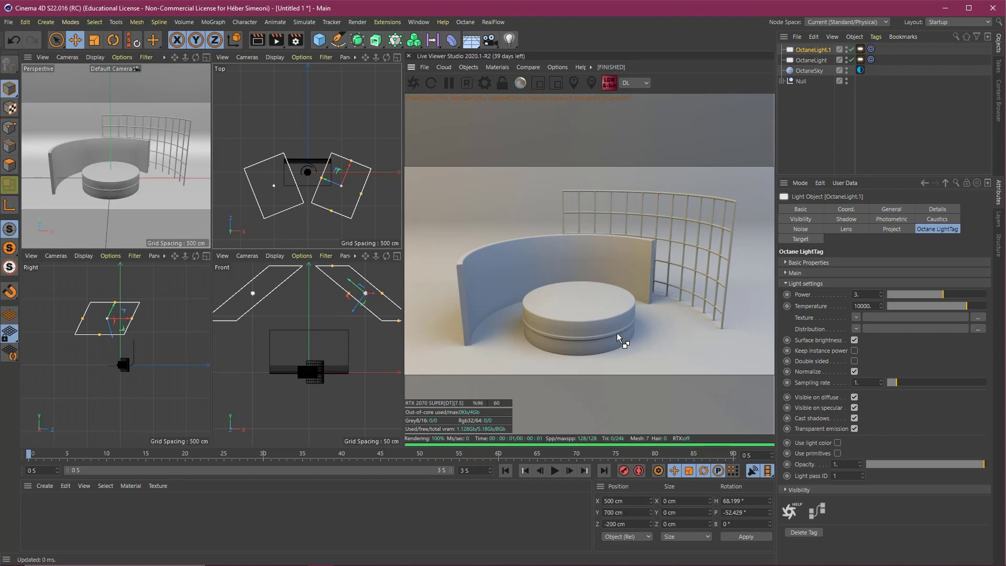
{"action": "middle_click", "coordinate": [159, 171]}
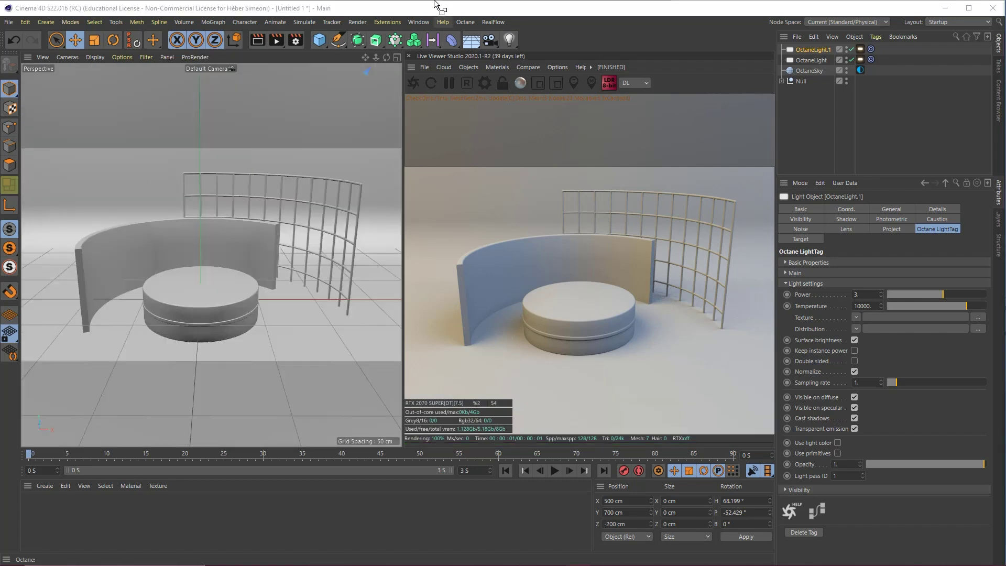
{"action": "left_click", "coordinate": [470, 112]}
{"action": "middle_click", "coordinate": [285, 211]}
{"action": "middle_click", "coordinate": [168, 165]}
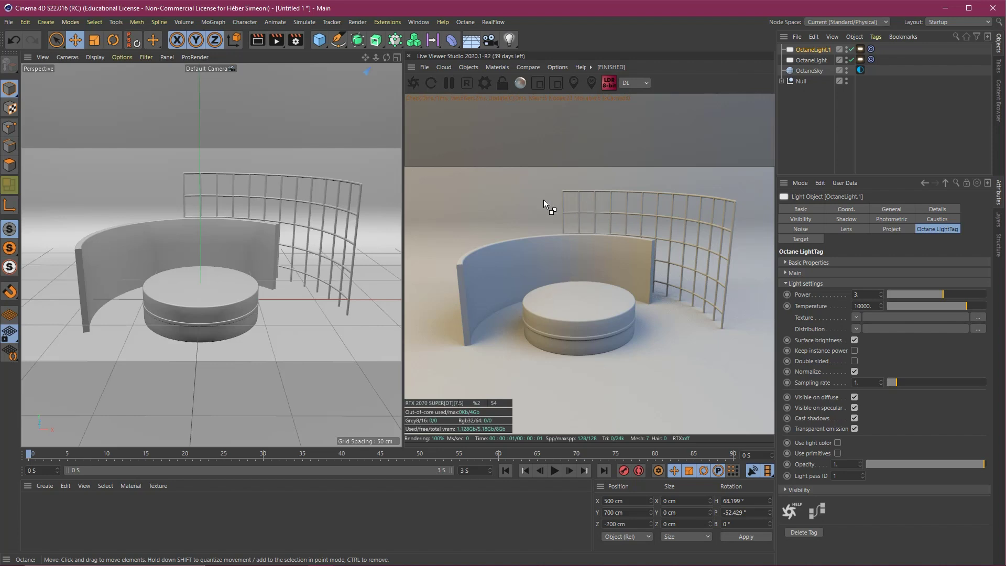
Create a new Octane Glossy material.
{"action": "mouse_move", "coordinate": [477, 320]}
{"action": "left_mouse_down"}
{"action": "mouse_move", "coordinate": [431, 72]}
{"action": "mouse_move", "coordinate": [498, 67]}
{"action": "left_mouse_up"}
{"action": "key", "text": "Escape"}
{"action": "left_click", "coordinate": [497, 67]}
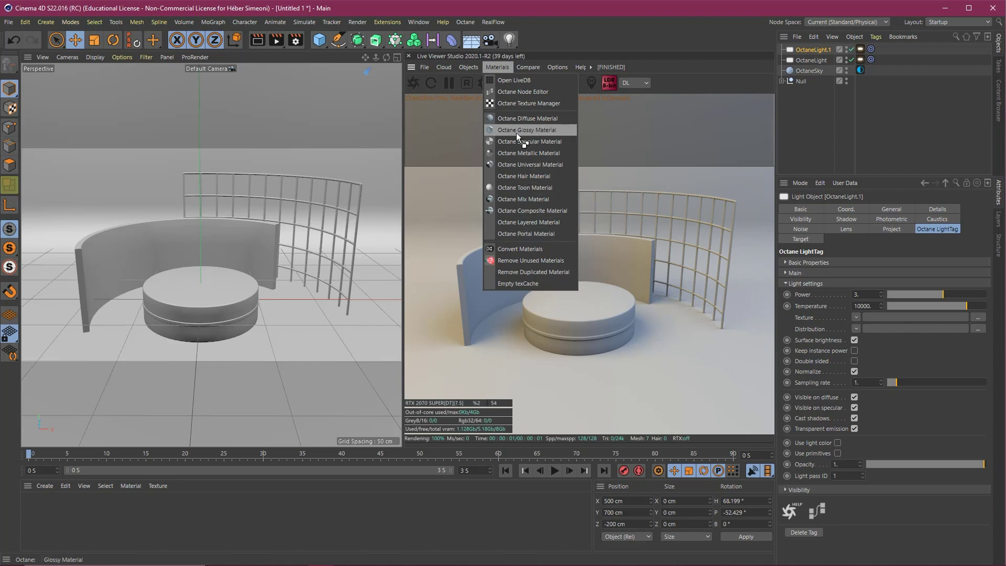
{"action": "left_click", "coordinate": [547, 131]}
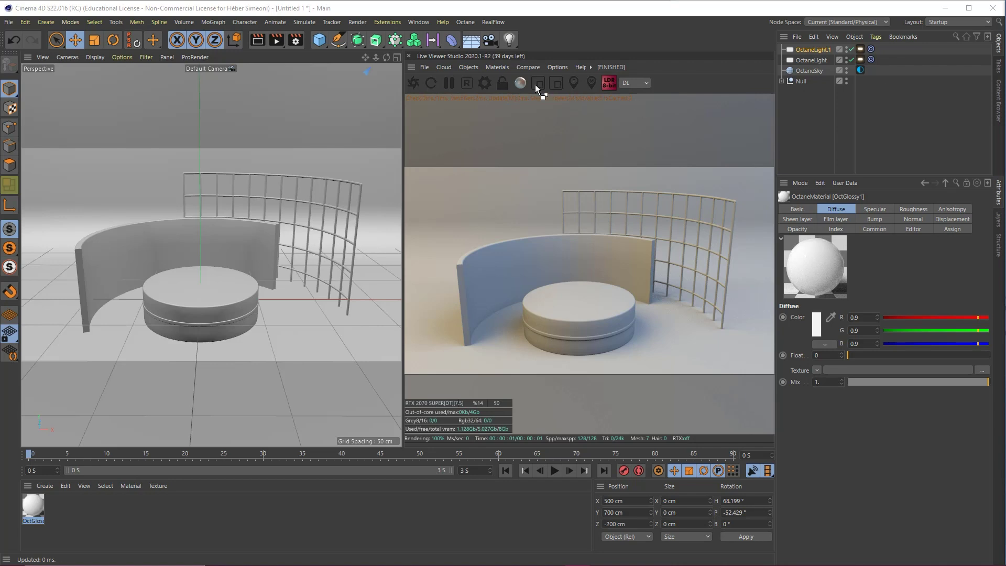
{"action": "left_click", "coordinate": [504, 69]}
{"action": "left_click", "coordinate": [498, 68]}
{"action": "left_click", "coordinate": [499, 67]}
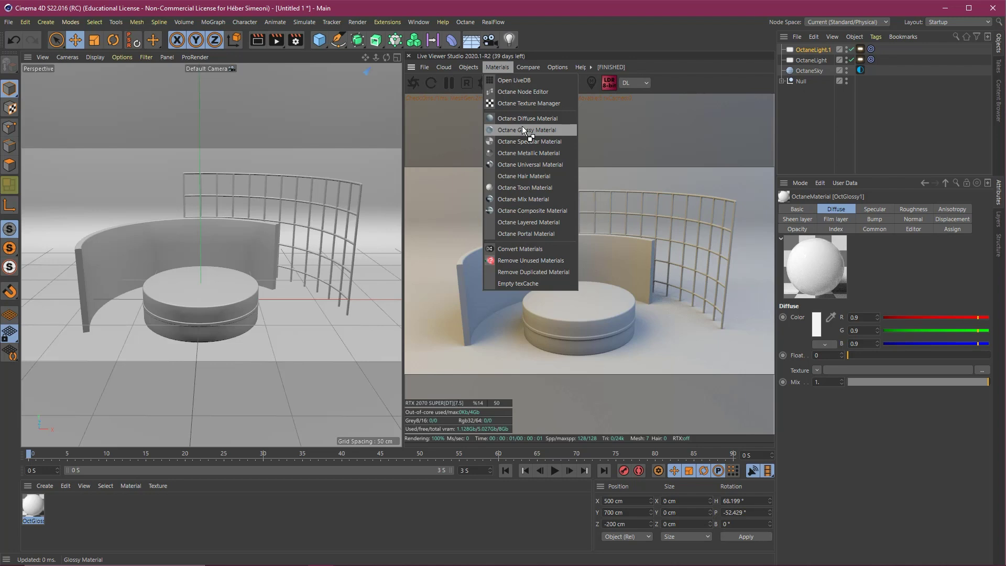
{"action": "left_click", "coordinate": [522, 129]}
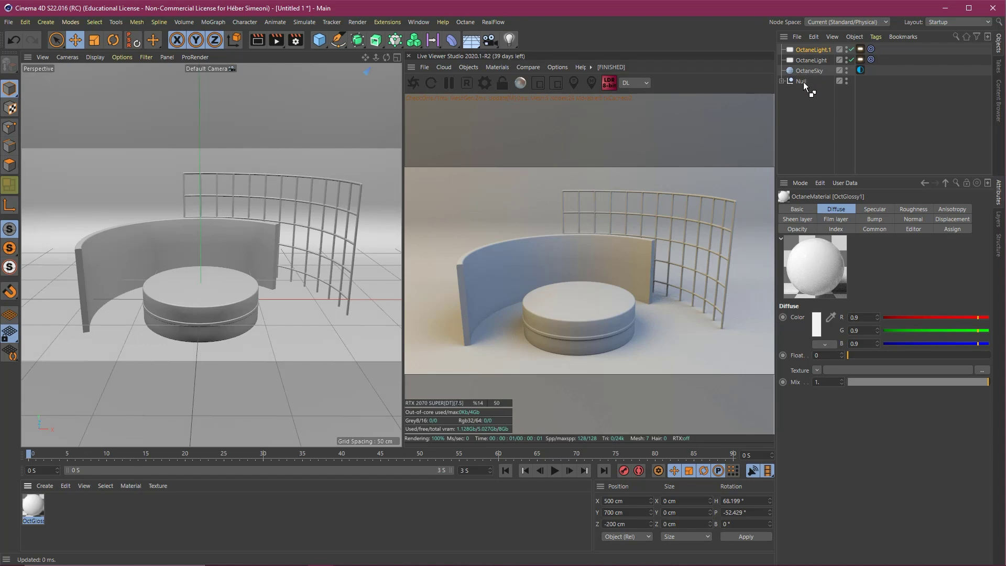
Apply the glossy material to the Null group holding all scene objects, expand the group, and open the material for editing.
{"action": "left_click_drag", "start_coordinate": [803, 81], "coordinate": [803, 82]}
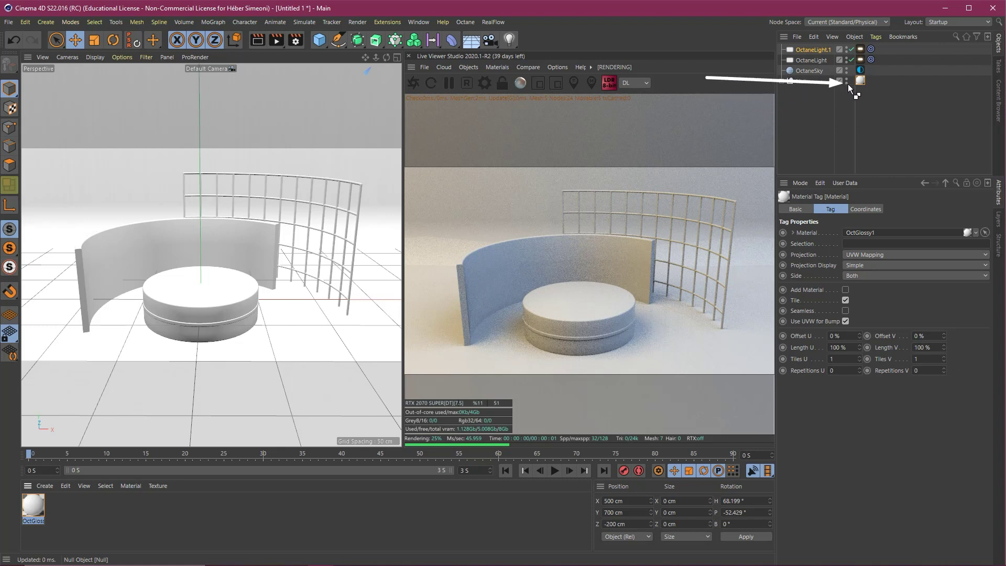
{"action": "left_click", "coordinate": [782, 81]}
{"action": "mouse_move", "coordinate": [870, 97]}
{"action": "left_mouse_down"}
{"action": "mouse_move", "coordinate": [862, 81]}
{"action": "mouse_move", "coordinate": [592, 306]}
{"action": "mouse_move", "coordinate": [880, 144]}
{"action": "mouse_move", "coordinate": [680, 307]}
{"action": "mouse_move", "coordinate": [668, 307]}
{"action": "mouse_move", "coordinate": [701, 322]}
{"action": "mouse_move", "coordinate": [649, 326]}
{"action": "mouse_move", "coordinate": [694, 316]}
{"action": "mouse_move", "coordinate": [678, 313]}
{"action": "left_mouse_up"}
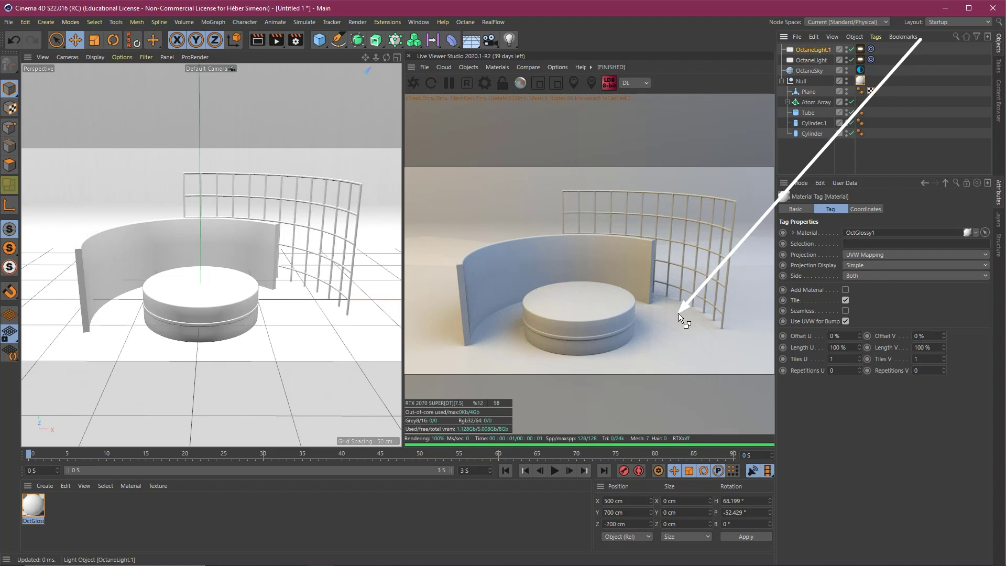
{"action": "double_click", "coordinate": [38, 503]}
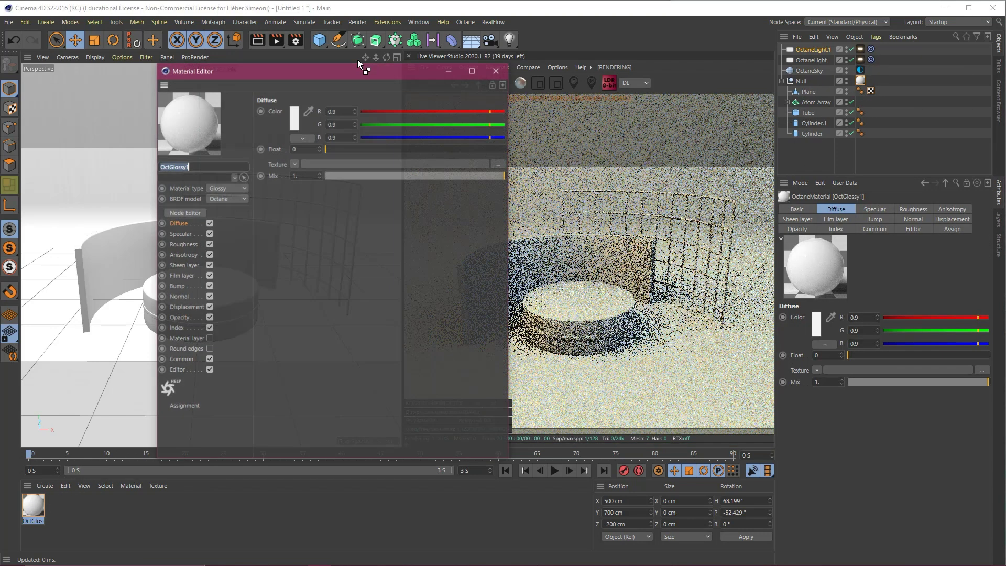
{"action": "left_click_drag", "start_coordinate": [329, 71], "coordinate": [284, 58]}
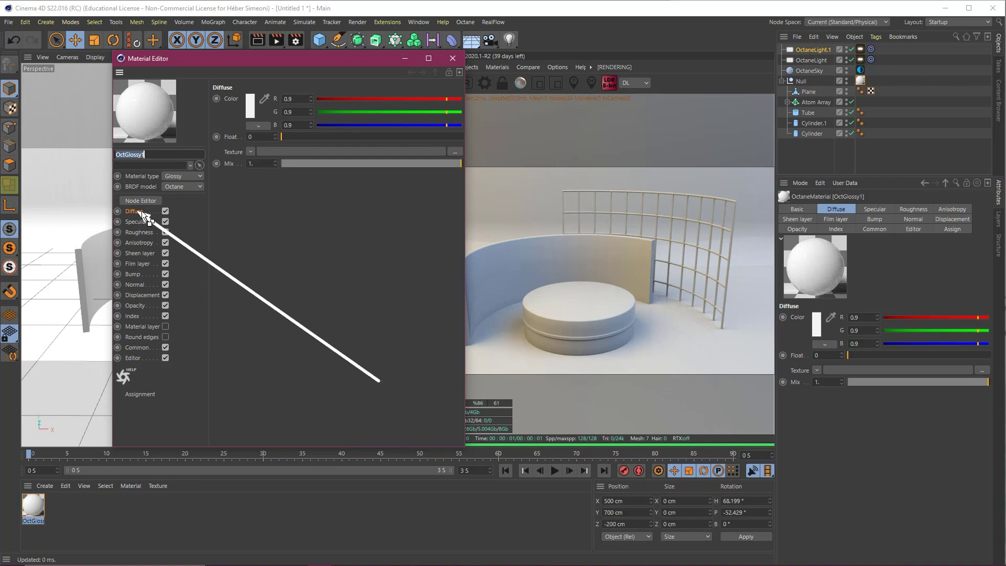
Try several diffuse colours on the glossy material, ending with a green of about R 0.13, G 0.86, B 0.31.
{"action": "left_click", "coordinate": [368, 98]}
{"action": "left_click", "coordinate": [359, 111]}
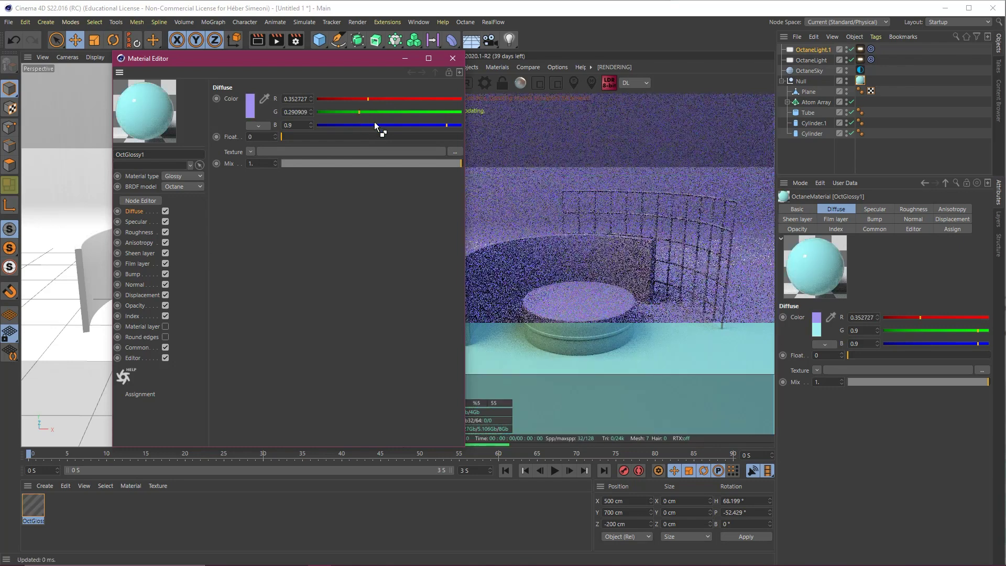
{"action": "left_click", "coordinate": [394, 124]}
{"action": "left_click", "coordinate": [404, 112]}
{"action": "left_click", "coordinate": [433, 99]}
{"action": "left_click", "coordinate": [336, 99]}
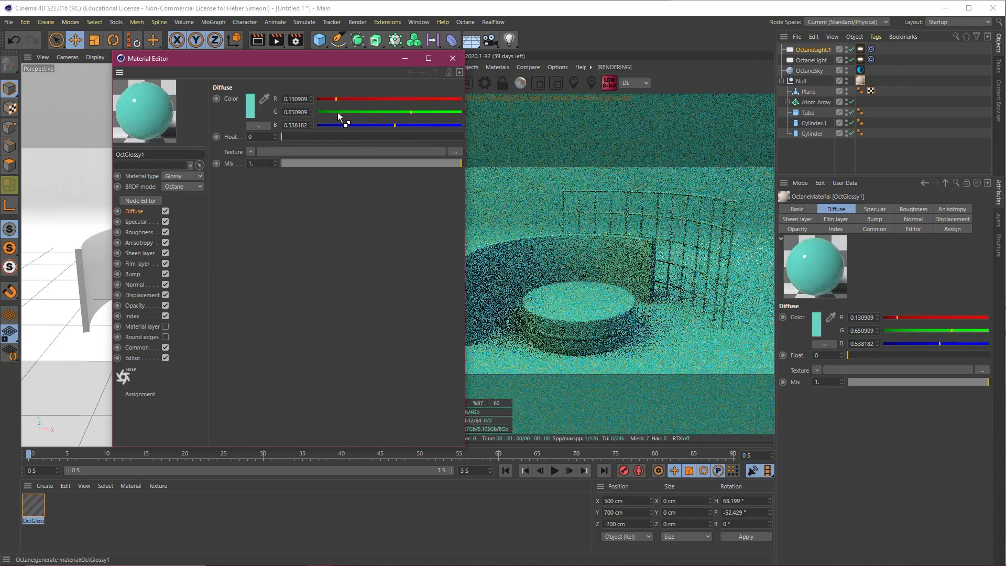
{"action": "left_click", "coordinate": [334, 112]}
{"action": "left_click", "coordinate": [442, 112]}
{"action": "left_click", "coordinate": [362, 125]}
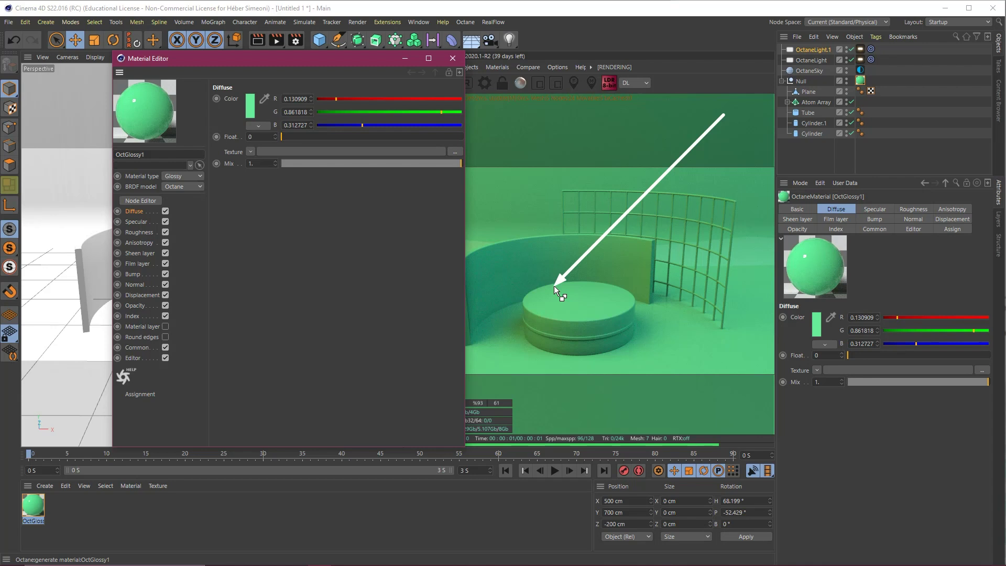
{"action": "key", "text": "Escape"}
Pick a light cyan from the screen as the diffuse colour, about R 0.32, G 0.90, B 0.90.
{"action": "left_click", "coordinate": [265, 100]}
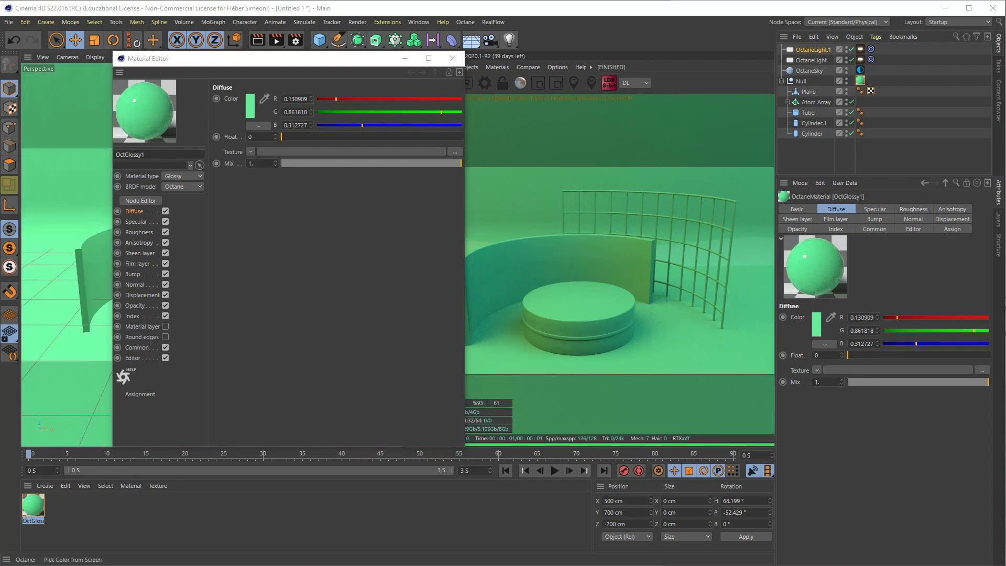
{"action": "left_click", "coordinate": [573, 184]}
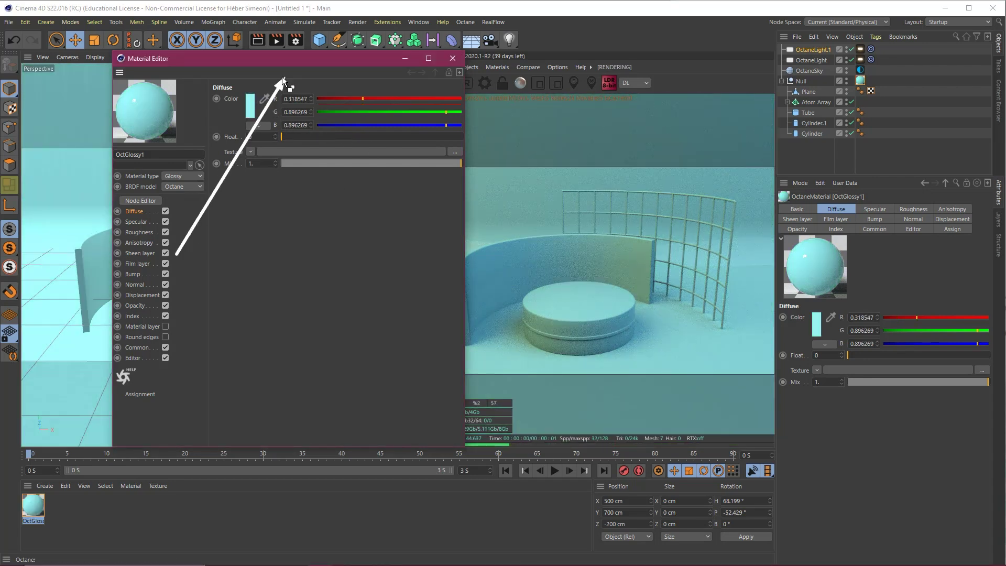
{"action": "left_click_drag", "start_coordinate": [283, 79], "coordinate": [246, 120]}
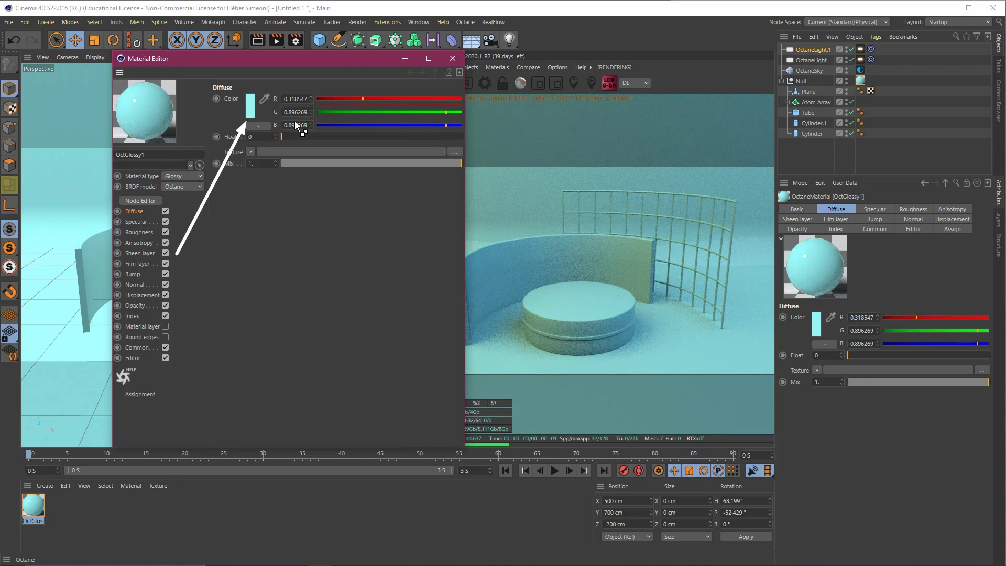
{"action": "key", "text": "Escape"}
Make the cyan material more reflective by setting its index to 3.
{"action": "mouse_move", "coordinate": [275, 155]}
{"action": "left_mouse_down"}
{"action": "mouse_move", "coordinate": [141, 212]}
{"action": "mouse_move", "coordinate": [134, 318]}
{"action": "left_mouse_up"}
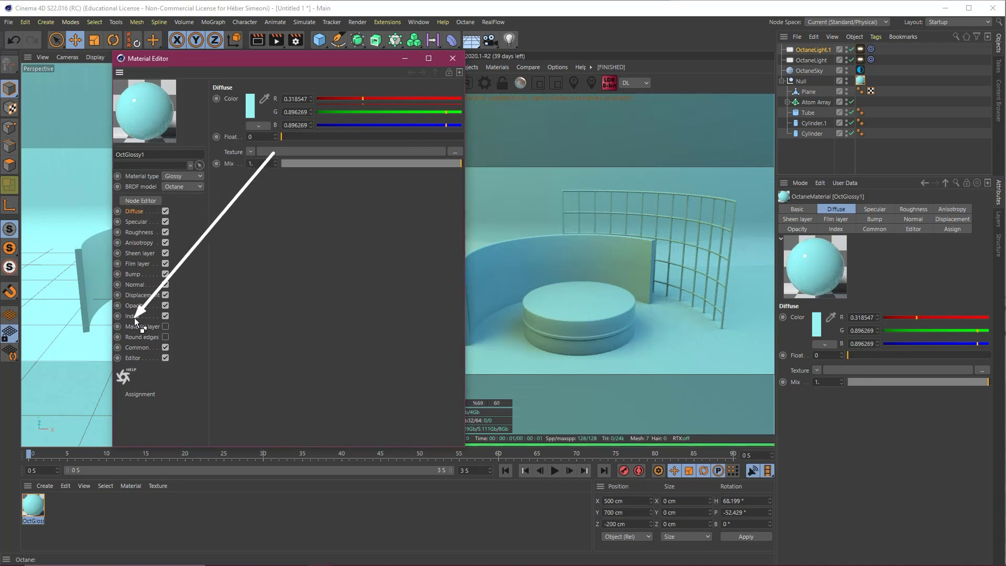
{"action": "key", "text": "Escape"}
{"action": "left_click", "coordinate": [133, 317]}
{"action": "left_click_drag", "start_coordinate": [275, 59], "coordinate": [285, 69]}
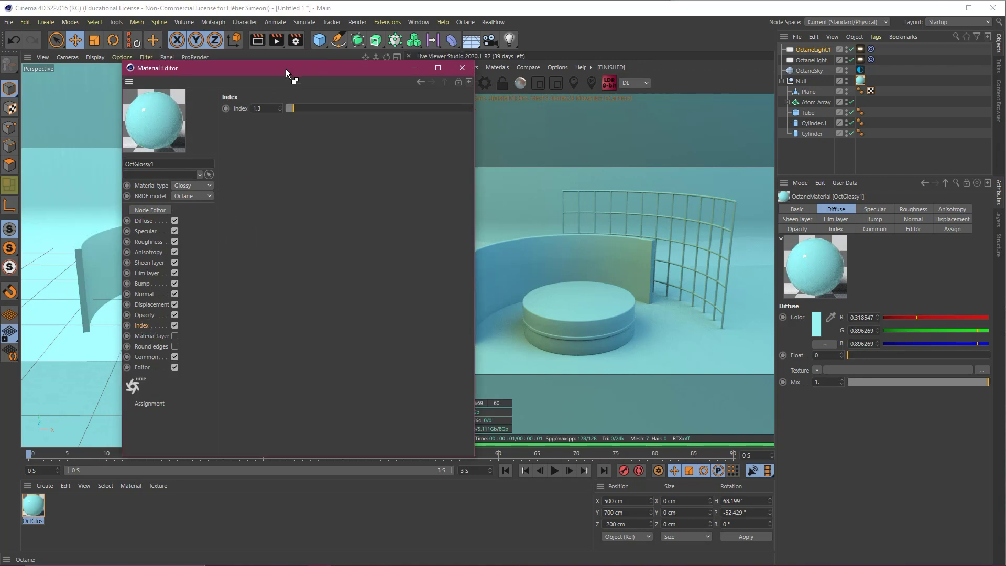
{"action": "mouse_move", "coordinate": [228, 307]}
{"action": "left_mouse_down"}
{"action": "mouse_move", "coordinate": [258, 114]}
{"action": "mouse_move", "coordinate": [274, 113]}
{"action": "mouse_move", "coordinate": [265, 110]}
{"action": "left_mouse_up"}
{"action": "type", "text": "3"}
{"action": "key", "text": "Return"}
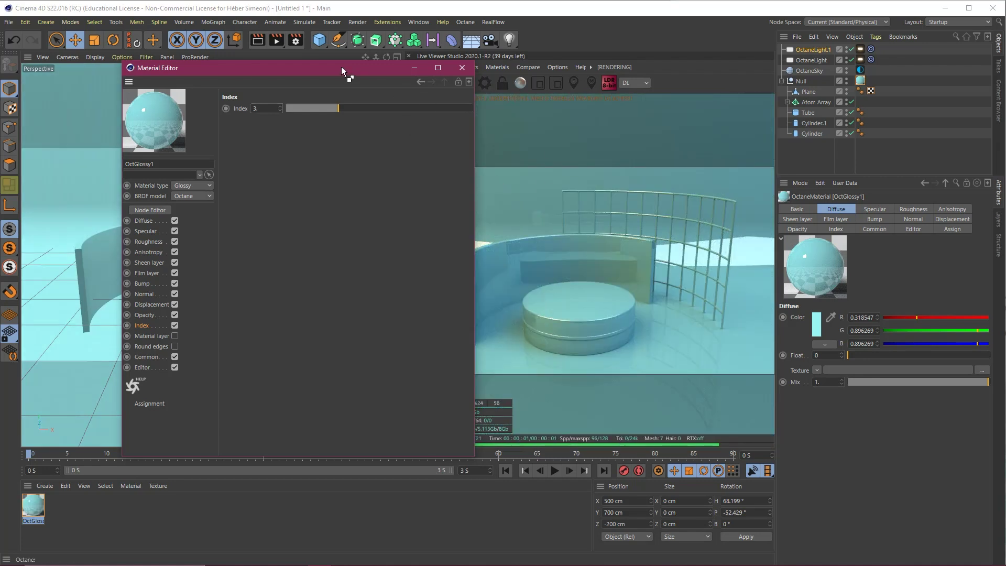
{"action": "left_click_drag", "start_coordinate": [341, 67], "coordinate": [244, 59]}
{"action": "mouse_move", "coordinate": [668, 135]}
{"action": "left_mouse_down"}
{"action": "mouse_move", "coordinate": [574, 301]}
{"action": "mouse_move", "coordinate": [533, 306]}
{"action": "mouse_move", "coordinate": [520, 266]}
{"action": "mouse_move", "coordinate": [643, 256]}
{"action": "mouse_move", "coordinate": [490, 277]}
{"action": "left_mouse_up"}
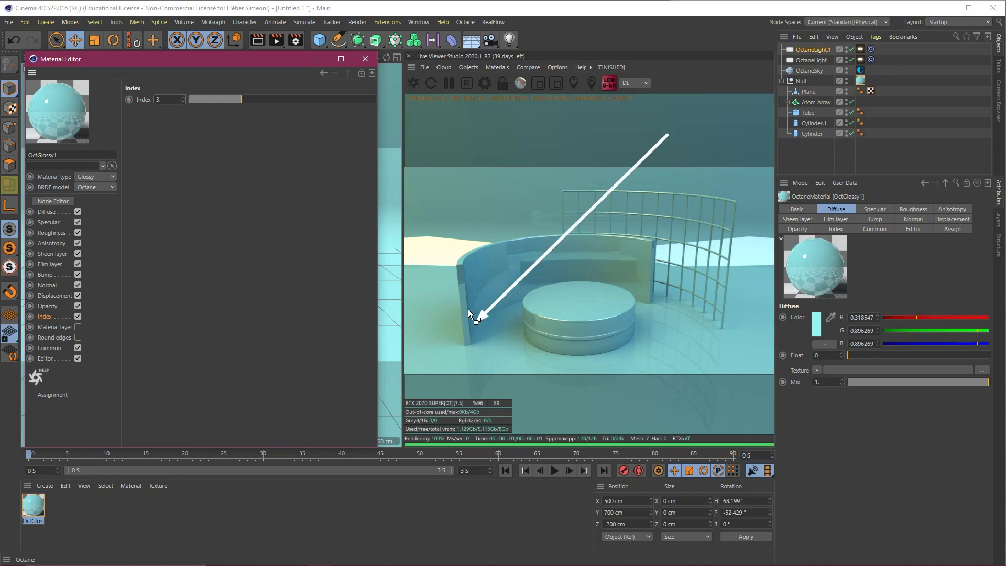
{"action": "left_click_drag", "start_coordinate": [185, 158], "coordinate": [49, 318]}
{"action": "key", "text": "Escape"}
{"action": "left_click_drag", "start_coordinate": [184, 63], "coordinate": [223, 55]}
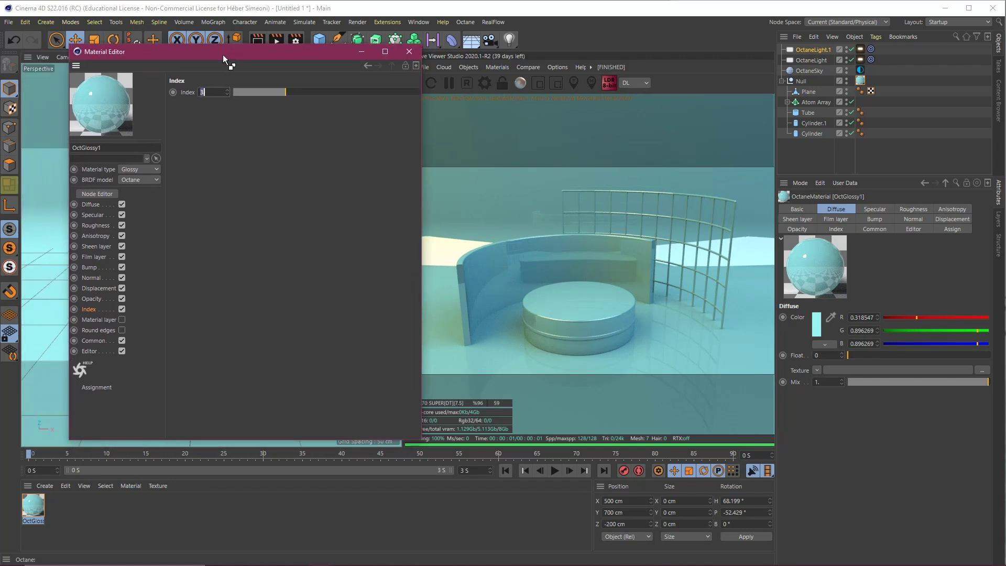
Blur the material's reflections by adjusting its roughness float value to about 0.117.
{"action": "mouse_move", "coordinate": [516, 119]}
{"action": "left_mouse_down"}
{"action": "mouse_move", "coordinate": [530, 256]}
{"action": "mouse_move", "coordinate": [546, 262]}
{"action": "mouse_move", "coordinate": [556, 310]}
{"action": "mouse_move", "coordinate": [139, 249]}
{"action": "mouse_move", "coordinate": [88, 310]}
{"action": "mouse_move", "coordinate": [105, 313]}
{"action": "mouse_move", "coordinate": [123, 309]}
{"action": "mouse_move", "coordinate": [127, 253]}
{"action": "mouse_move", "coordinate": [95, 225]}
{"action": "left_mouse_up"}
{"action": "left_click", "coordinate": [90, 224]}
{"action": "mouse_move", "coordinate": [218, 155]}
{"action": "left_mouse_down"}
{"action": "mouse_move", "coordinate": [100, 229]}
{"action": "mouse_move", "coordinate": [97, 312]}
{"action": "mouse_move", "coordinate": [139, 309]}
{"action": "left_mouse_up"}
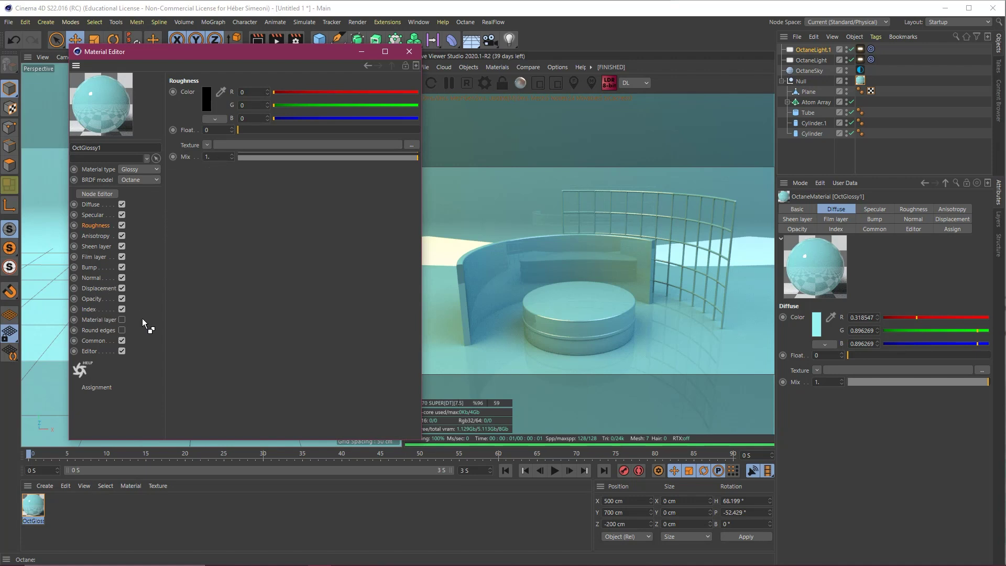
{"action": "mouse_move", "coordinate": [317, 301]}
{"action": "left_mouse_down"}
{"action": "mouse_move", "coordinate": [146, 262]}
{"action": "mouse_move", "coordinate": [105, 227]}
{"action": "mouse_move", "coordinate": [198, 105]}
{"action": "mouse_move", "coordinate": [191, 134]}
{"action": "mouse_move", "coordinate": [211, 135]}
{"action": "left_mouse_up"}
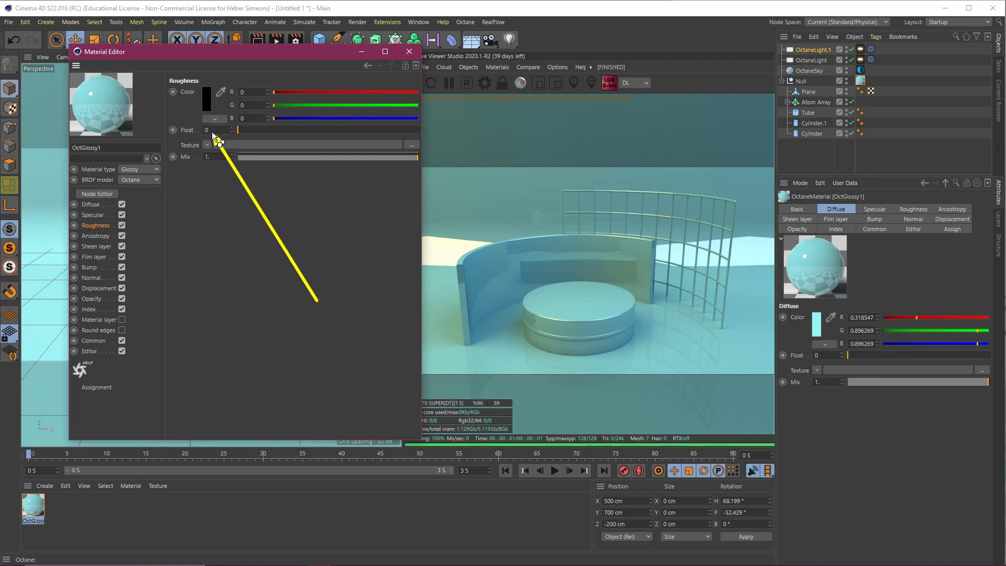
{"action": "left_click", "coordinate": [256, 130]}
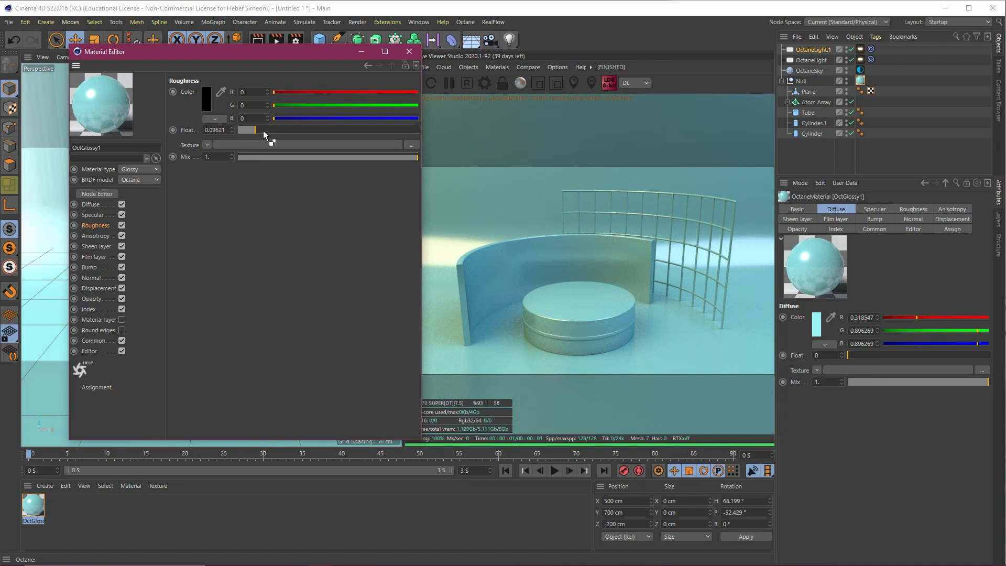
{"action": "left_click_drag", "start_coordinate": [257, 130], "coordinate": [228, 134]}
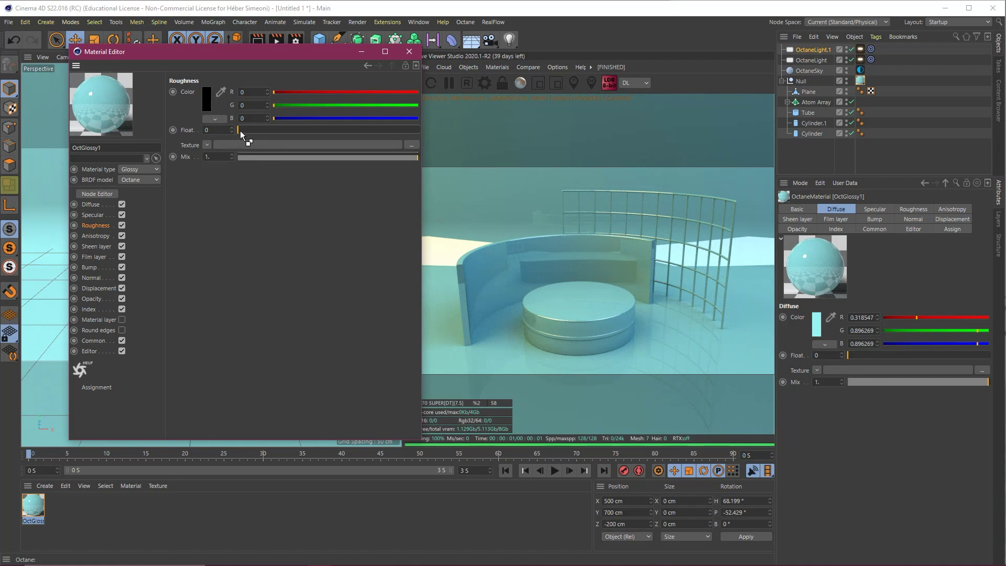
{"action": "left_click_drag", "start_coordinate": [240, 131], "coordinate": [256, 131]}
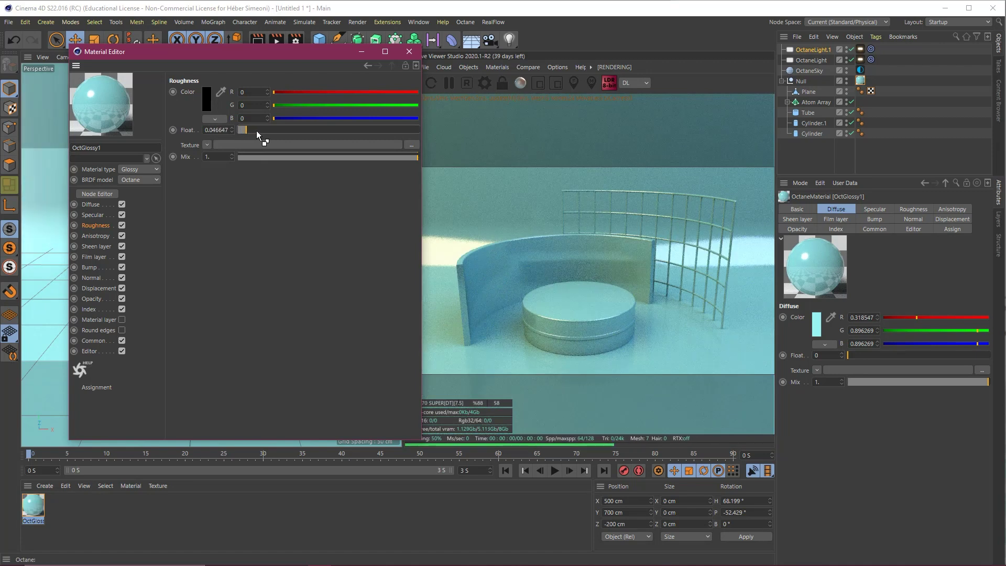
{"action": "left_click", "coordinate": [259, 130]}
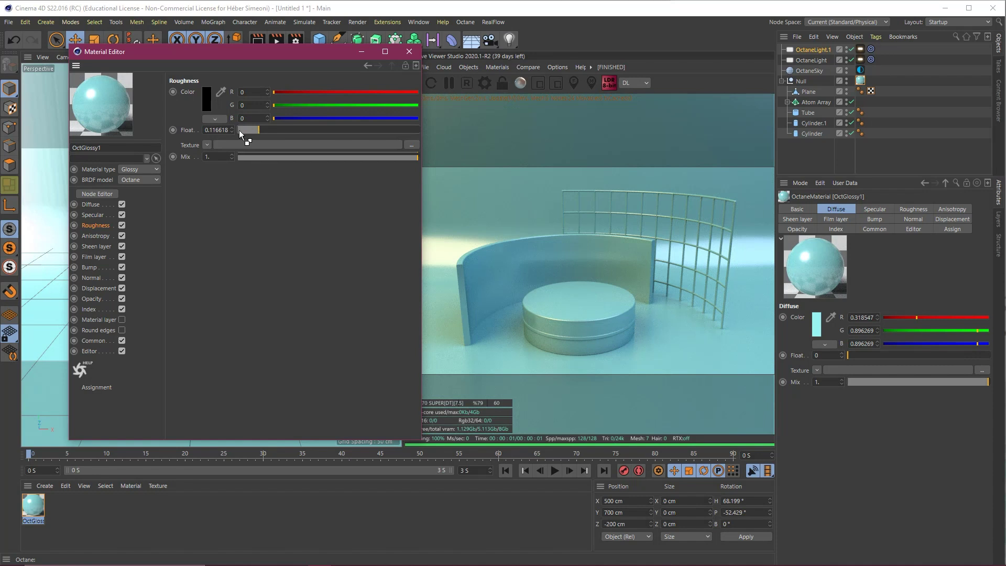
Set the cyan material's roughness float to 0.5.
{"action": "left_click", "coordinate": [224, 131]}
{"action": "type", "text": "0.5"}
{"action": "key", "text": "Return"}
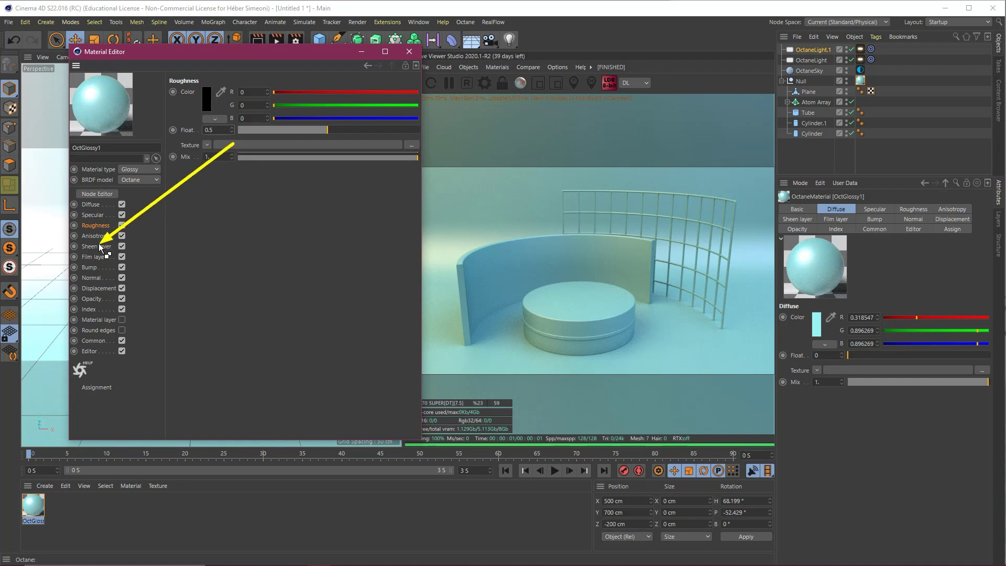
Compare low and full specular strengths on the cyan material, ending with a specular float of 0.8.
{"action": "left_click", "coordinate": [90, 215]}
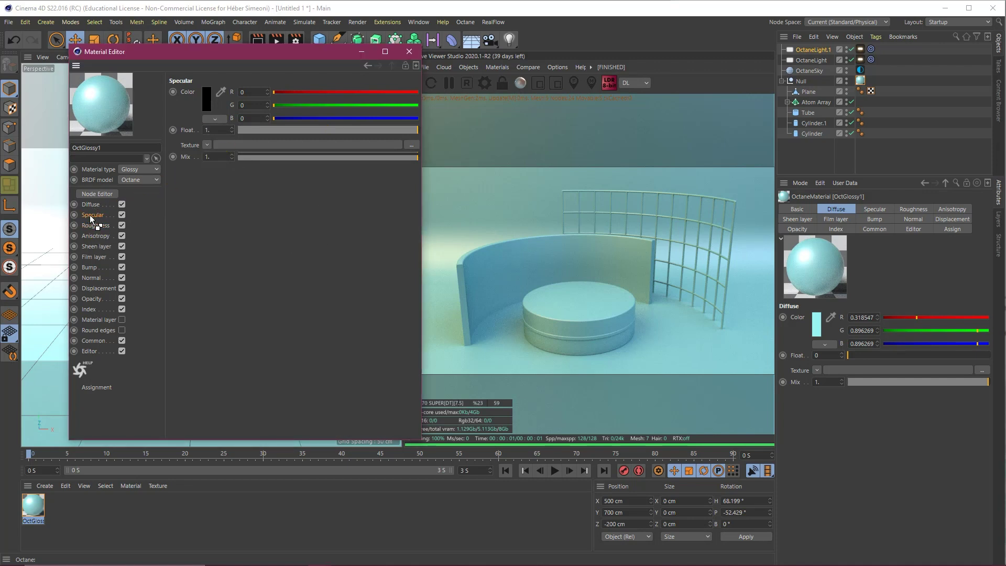
{"action": "left_click_drag", "start_coordinate": [251, 130], "coordinate": [239, 129]}
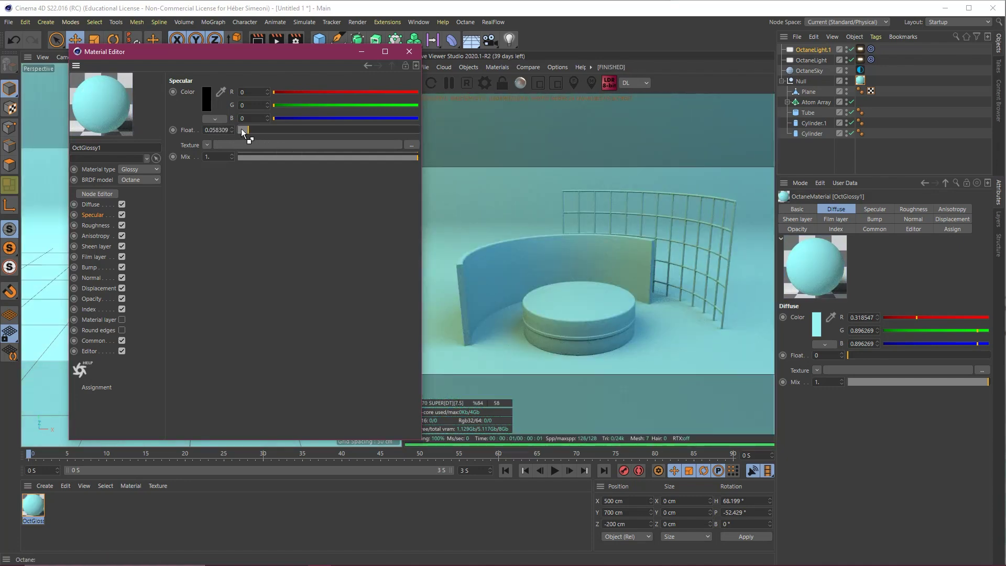
{"action": "left_click_drag", "start_coordinate": [242, 130], "coordinate": [460, 145]}
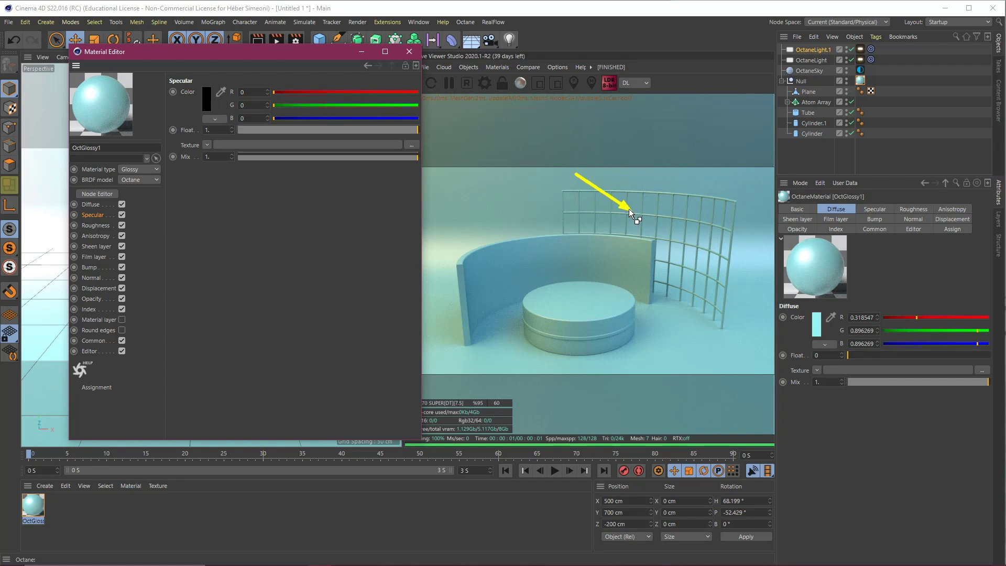
{"action": "left_click_drag", "start_coordinate": [263, 130], "coordinate": [223, 131]}
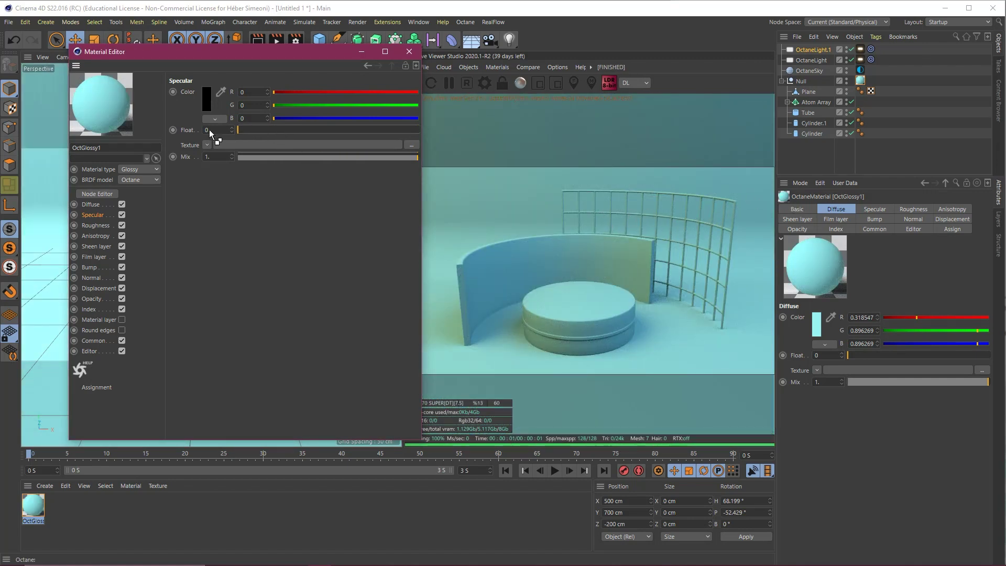
{"action": "left_click_drag", "start_coordinate": [227, 129], "coordinate": [191, 127]}
{"action": "type", "text": "0.8"}
{"action": "key", "text": "Return"}
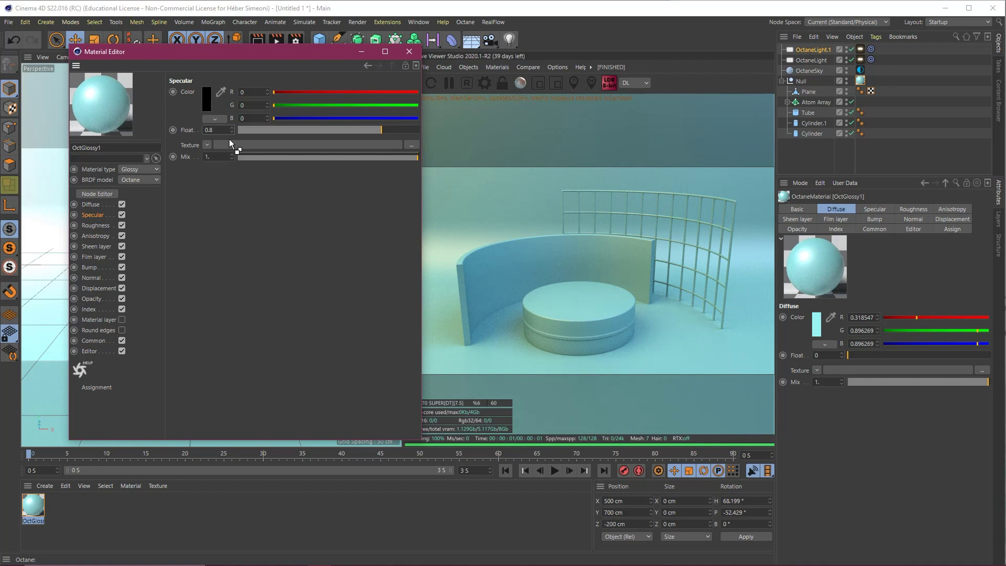
{"action": "left_click", "coordinate": [409, 51]}
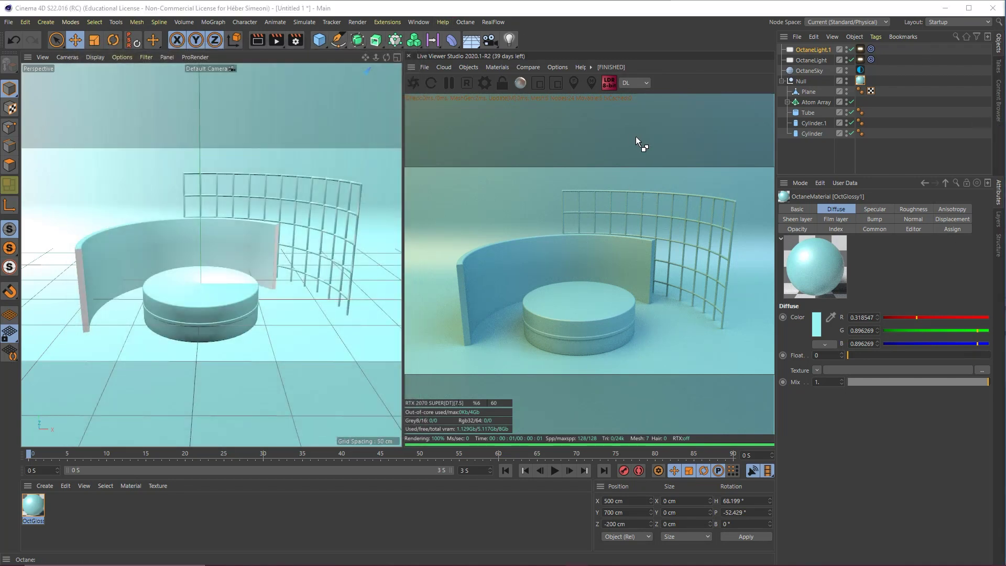
Duplicate the cyan glossy material with all scene objects deselected.
{"action": "left_click", "coordinate": [826, 156]}
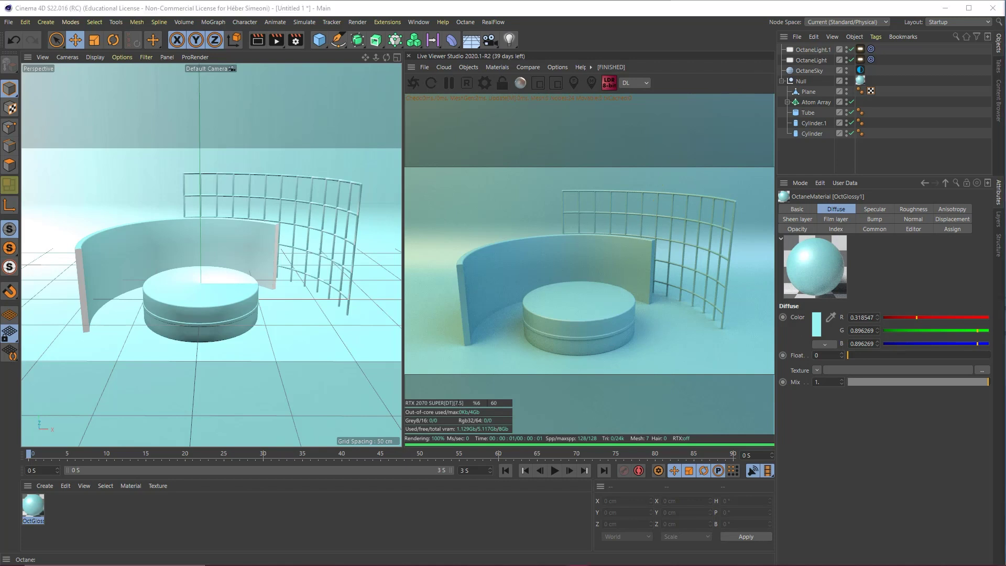
{"action": "key", "text": "Escape"}
{"action": "left_click", "coordinate": [40, 504]}
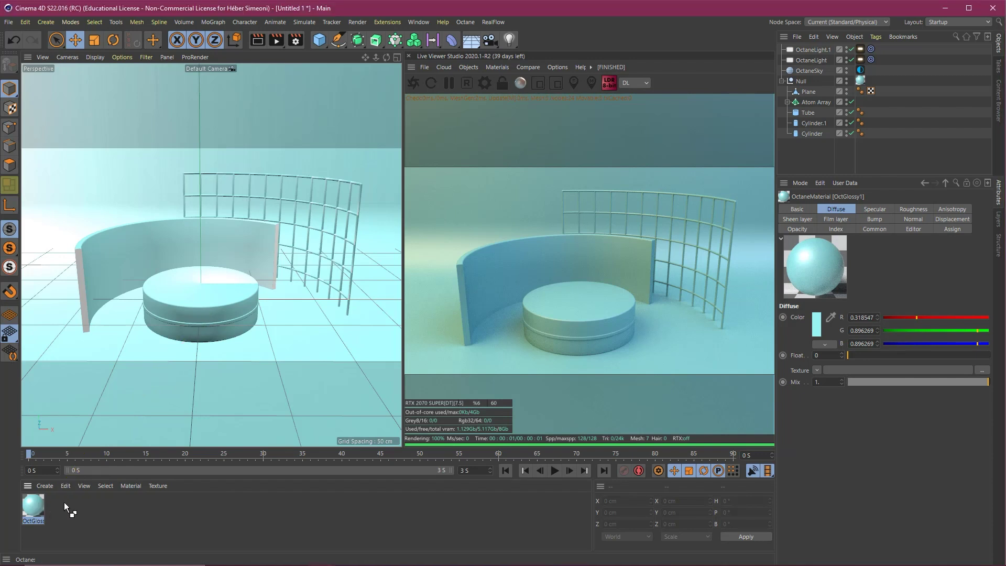
{"action": "left_click_drag", "start_coordinate": [33, 503], "coordinate": [33, 503], "text": "ctrl"}
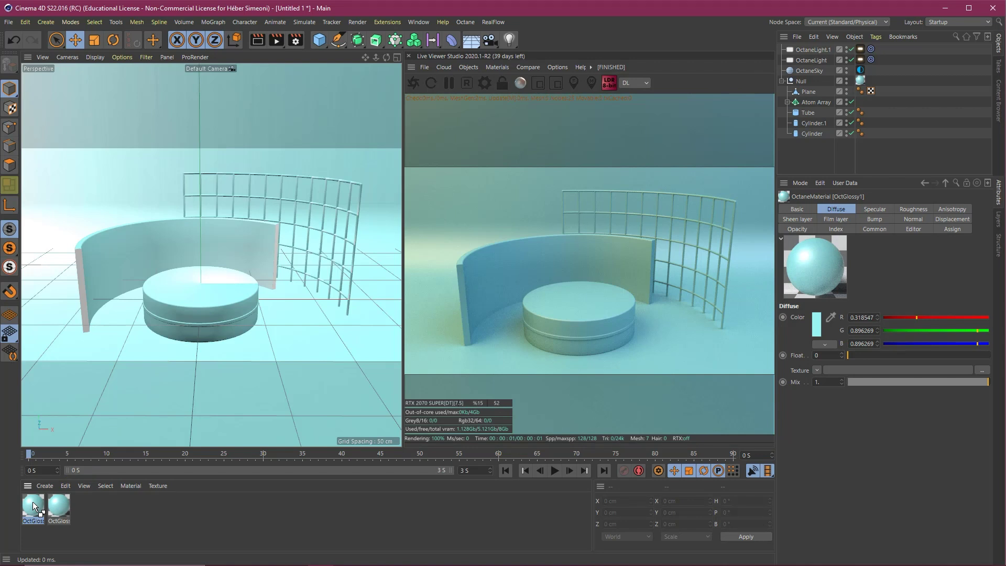
{"action": "left_click_drag", "start_coordinate": [158, 377], "coordinate": [37, 495]}
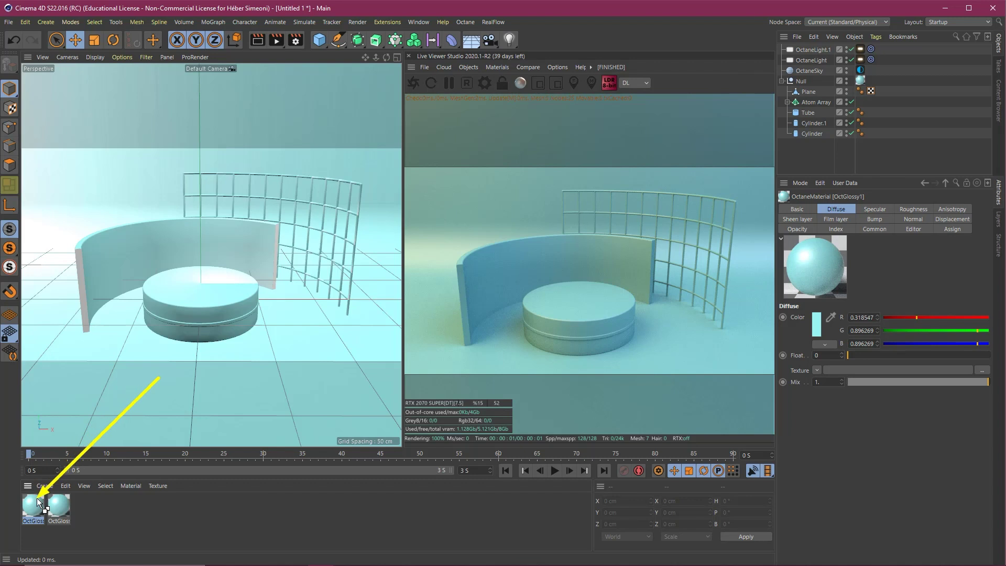
{"action": "key", "text": "Escape"}
Change the diffuse colour of the duplicated cyan material to near white, about 0.896 for R, G and B.
{"action": "double_click", "coordinate": [35, 501]}
{"action": "left_click_drag", "start_coordinate": [285, 67], "coordinate": [310, 46]}
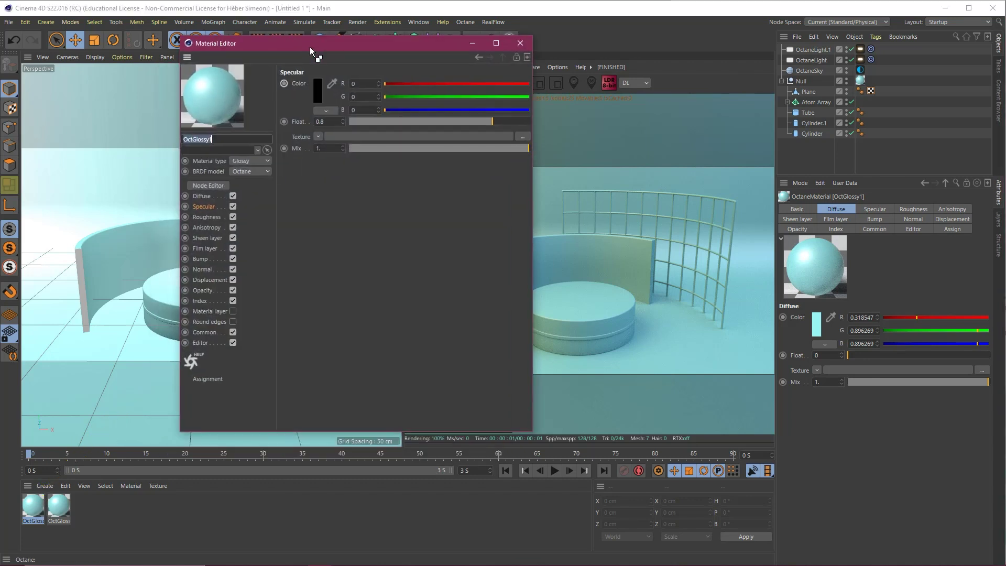
{"action": "left_click_drag", "start_coordinate": [342, 93], "coordinate": [208, 207]}
{"action": "key", "text": "Escape"}
{"action": "left_click", "coordinate": [206, 197]}
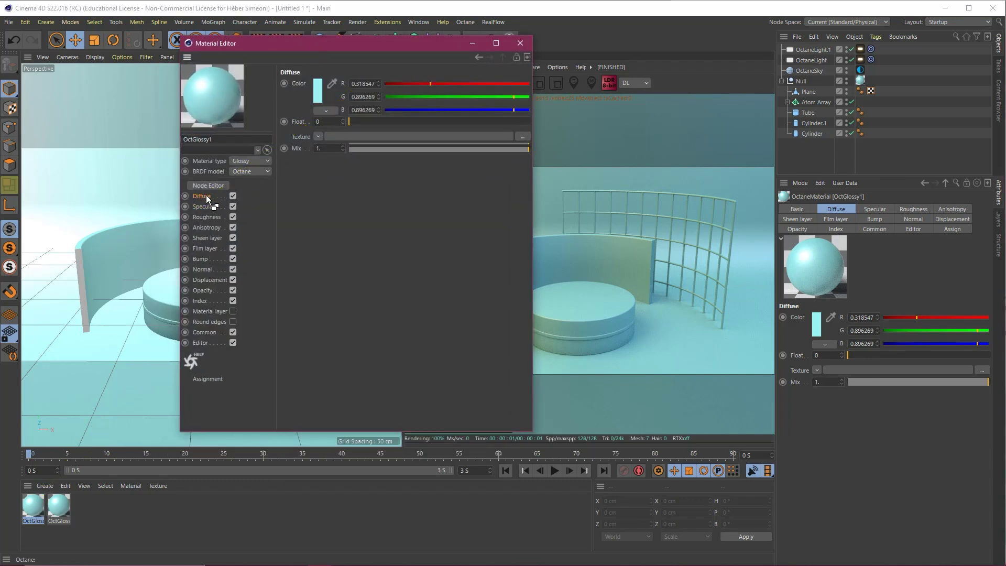
{"action": "left_click", "coordinate": [318, 92]}
{"action": "left_click", "coordinate": [606, 142]}
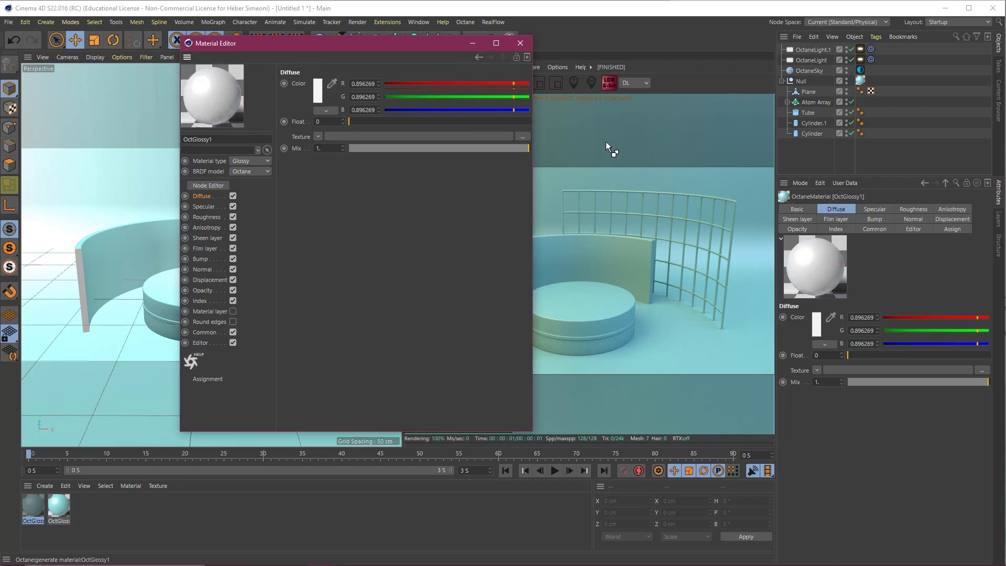
{"action": "mouse_move", "coordinate": [246, 215]}
{"action": "left_mouse_down"}
{"action": "mouse_move", "coordinate": [331, 88]}
{"action": "mouse_move", "coordinate": [455, 108]}
{"action": "mouse_move", "coordinate": [316, 105]}
{"action": "left_mouse_up"}
{"action": "key", "text": "Escape"}
{"action": "left_click", "coordinate": [316, 94]}
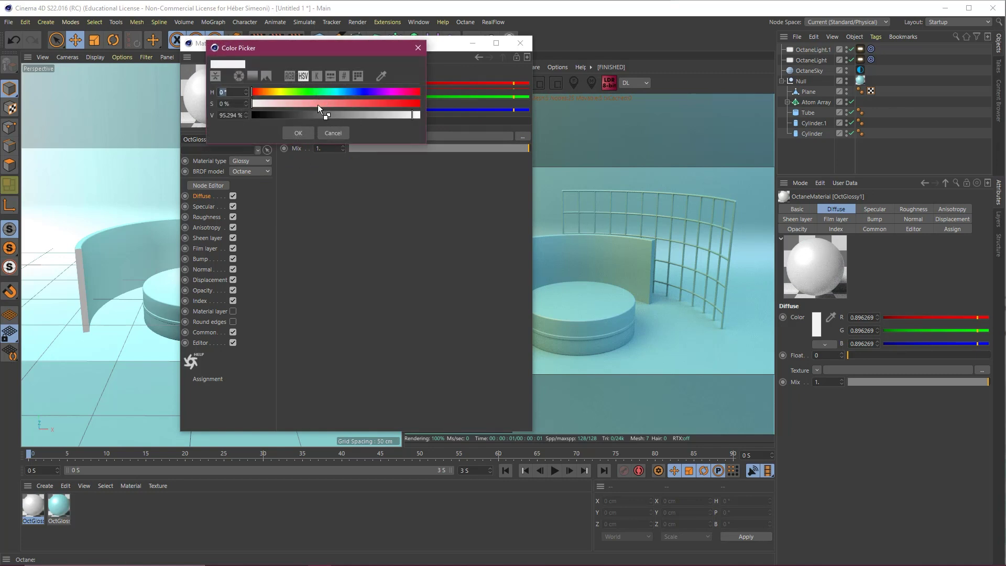
{"action": "left_click_drag", "start_coordinate": [316, 53], "coordinate": [392, 237]}
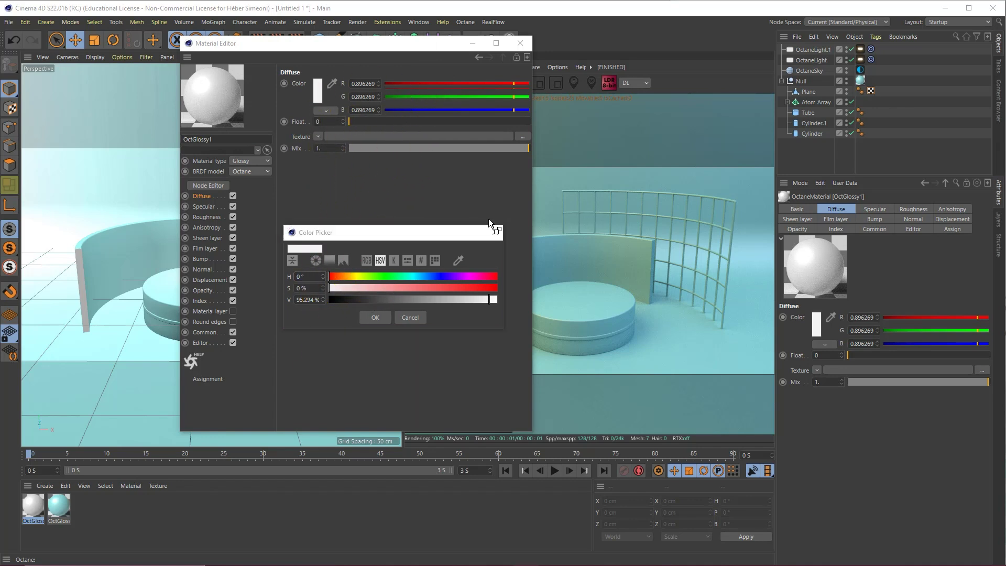
{"action": "left_click", "coordinate": [495, 232]}
Apply the white glossy material to the large podium cylinder.
{"action": "mouse_move", "coordinate": [389, 42]}
{"action": "left_mouse_down"}
{"action": "mouse_move", "coordinate": [334, 48]}
{"action": "mouse_move", "coordinate": [333, 64]}
{"action": "mouse_move", "coordinate": [287, 71]}
{"action": "left_mouse_up"}
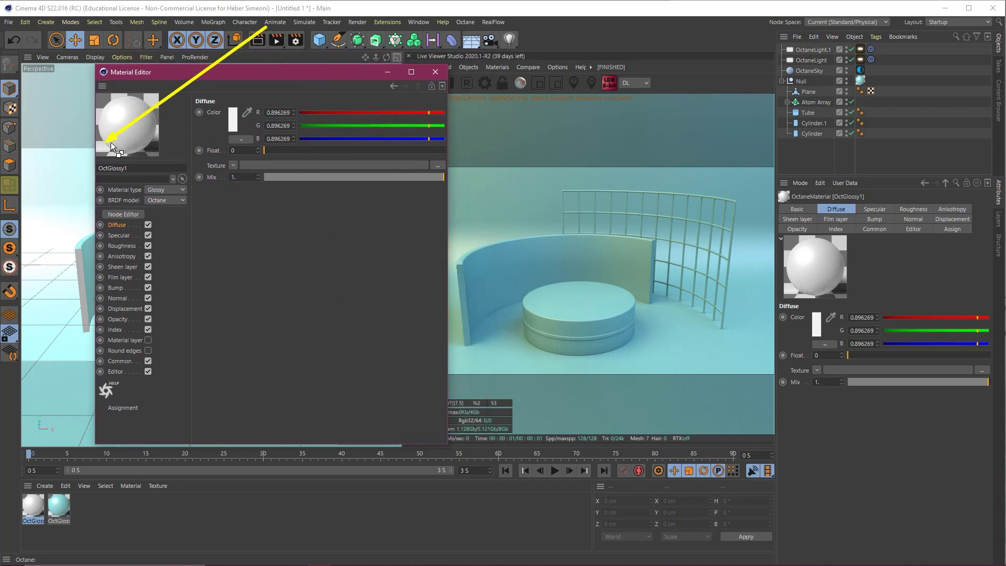
{"action": "left_click", "coordinate": [435, 71]}
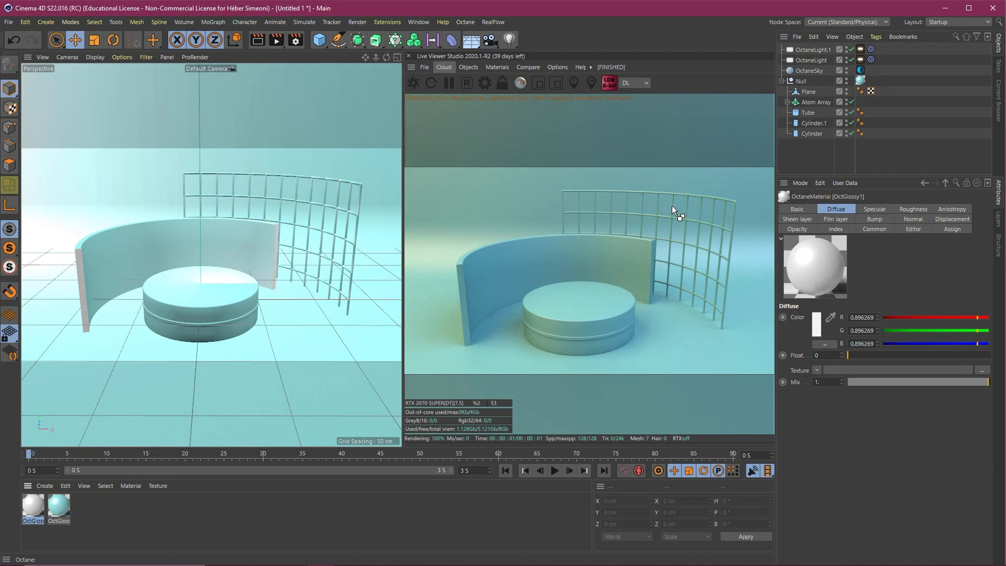
{"action": "left_click_drag", "start_coordinate": [597, 332], "coordinate": [580, 313]}
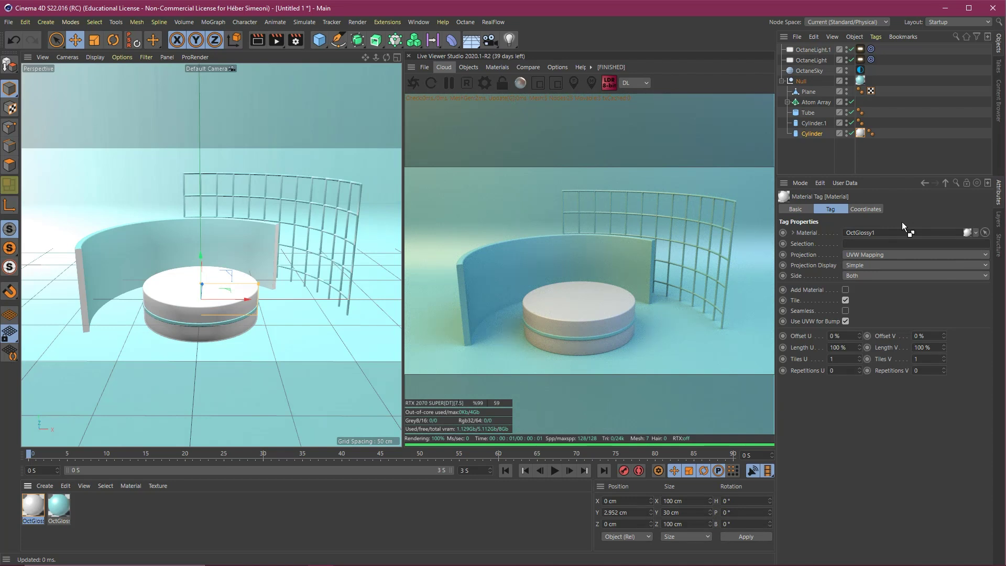
{"action": "left_click", "coordinate": [268, 325]}
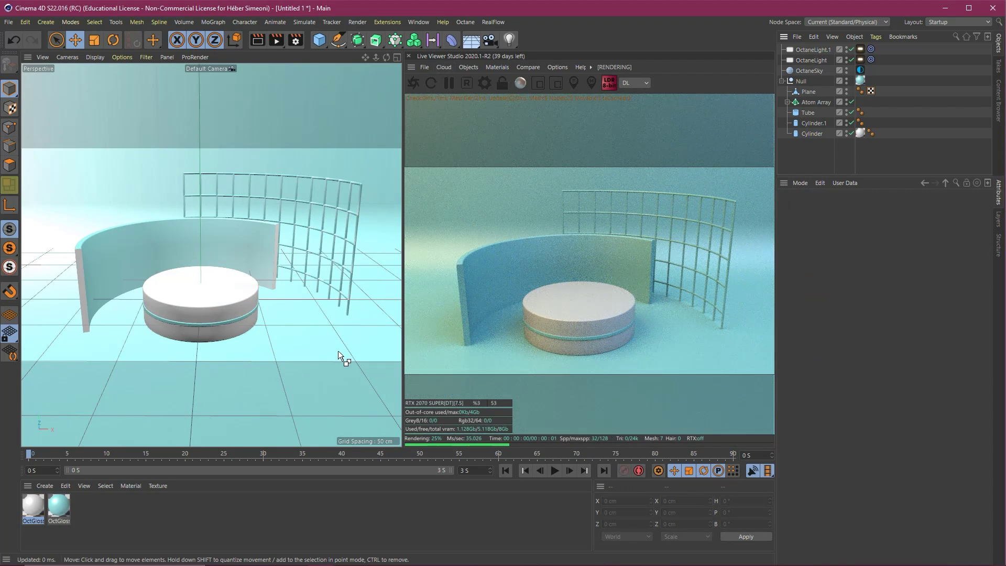
Duplicate the white glossy material.
{"action": "key", "text": "Escape"}
{"action": "left_click", "coordinate": [34, 500]}
{"action": "key", "text": "ctrl+c"}
{"action": "key", "text": "ctrl+v"}
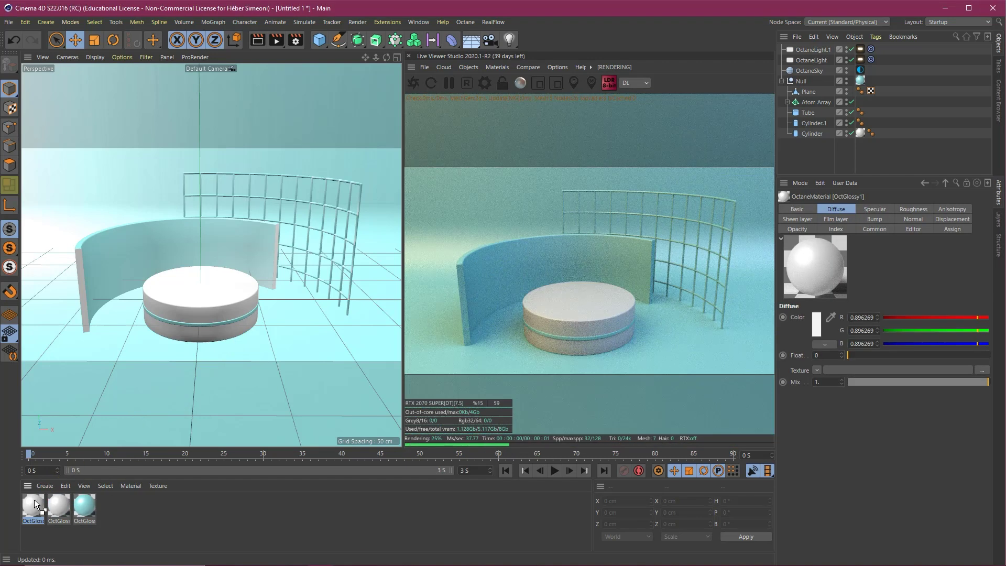
Set the duplicated white material's diffuse colour to a golden orange, about R 0.85, G 0.45, B 0.12.
{"action": "double_click", "coordinate": [34, 499]}
{"action": "left_click_drag", "start_coordinate": [281, 77], "coordinate": [293, 80]}
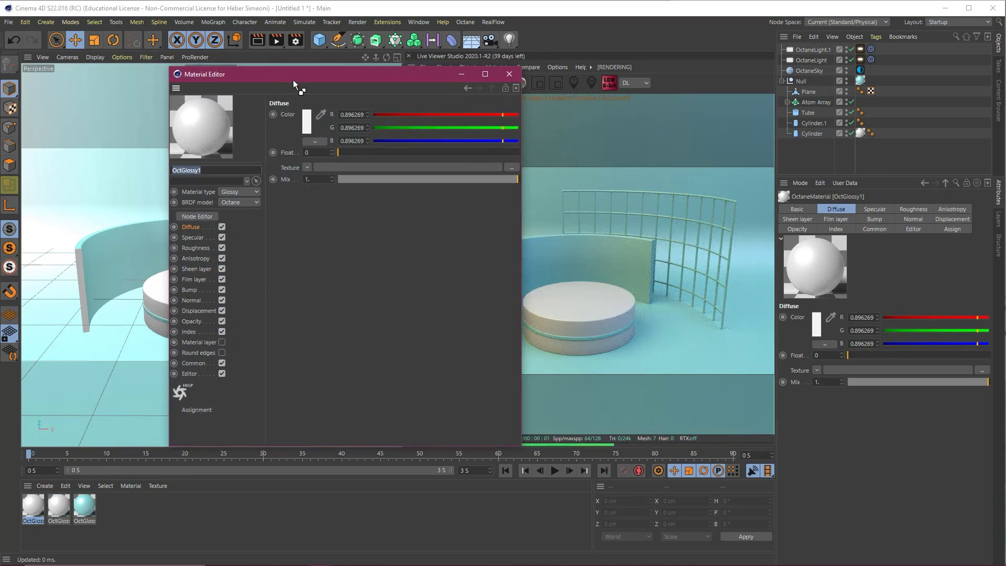
{"action": "left_click", "coordinate": [308, 124]}
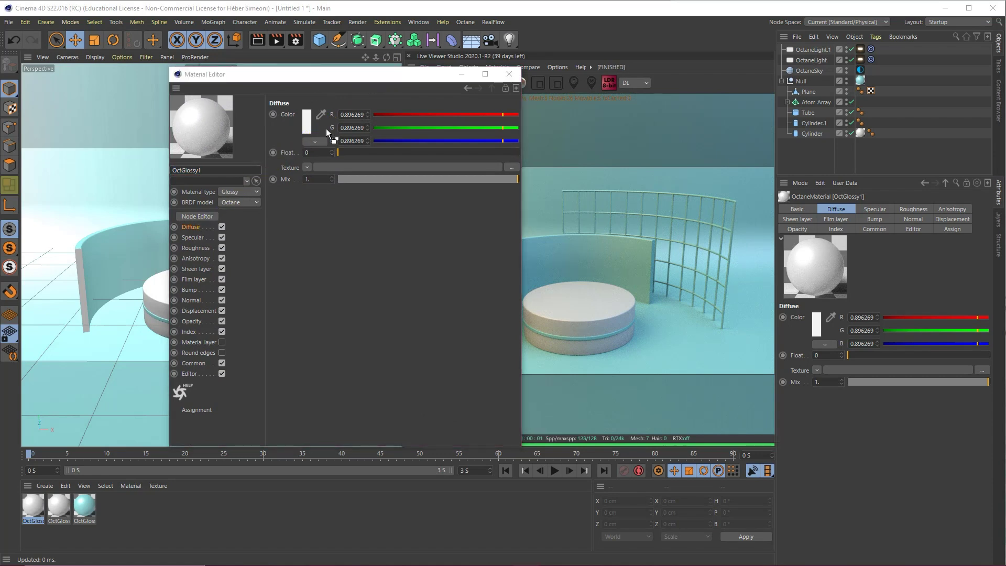
{"action": "left_click", "coordinate": [1005, 150]}
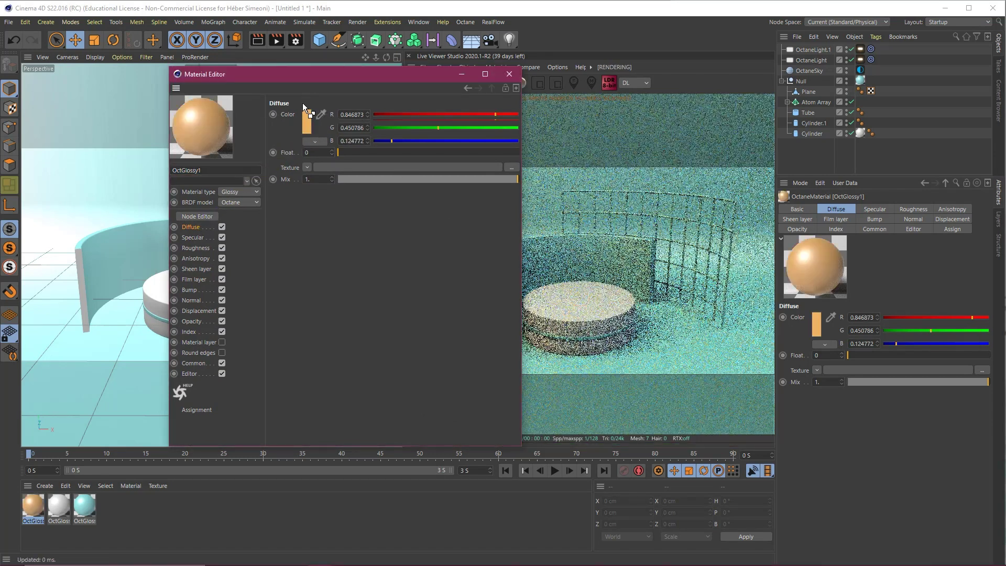
{"action": "mouse_move", "coordinate": [307, 122]}
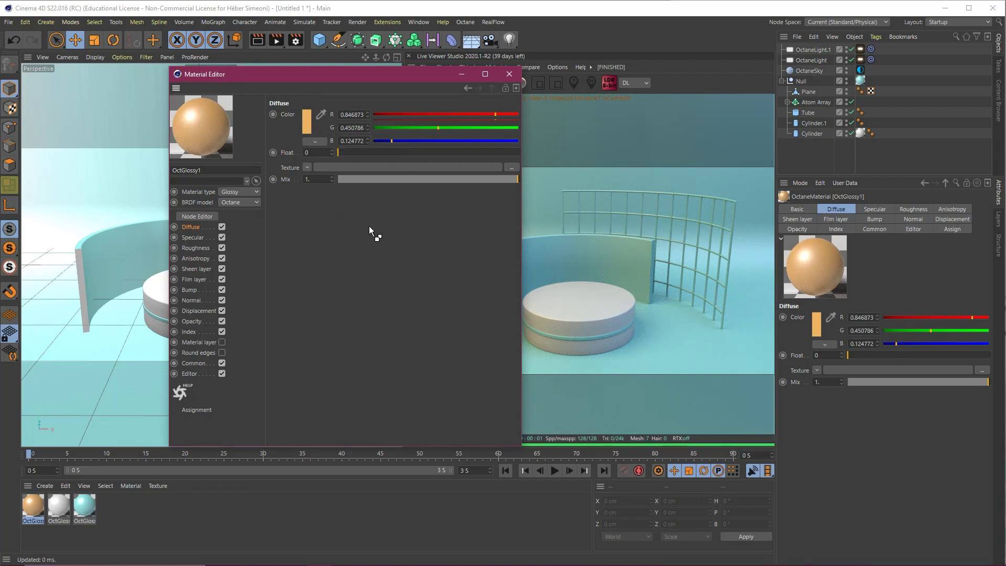
Sharpen the orange material's reflections by setting its roughness float to 0.1.
{"action": "left_click", "coordinate": [205, 247]}
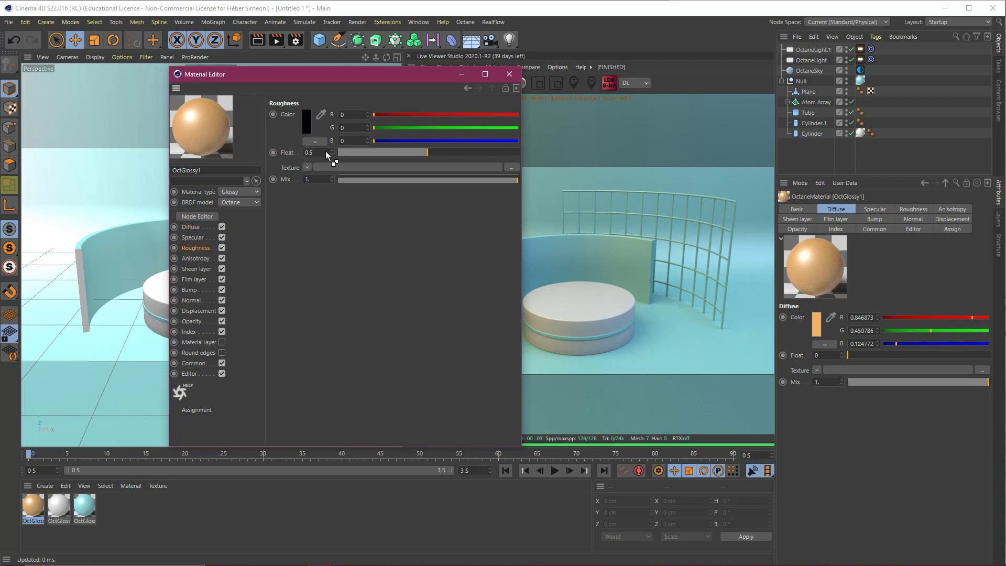
{"action": "left_click_drag", "start_coordinate": [325, 152], "coordinate": [295, 152]}
{"action": "type", "text": "0.1"}
{"action": "key", "text": "Return"}
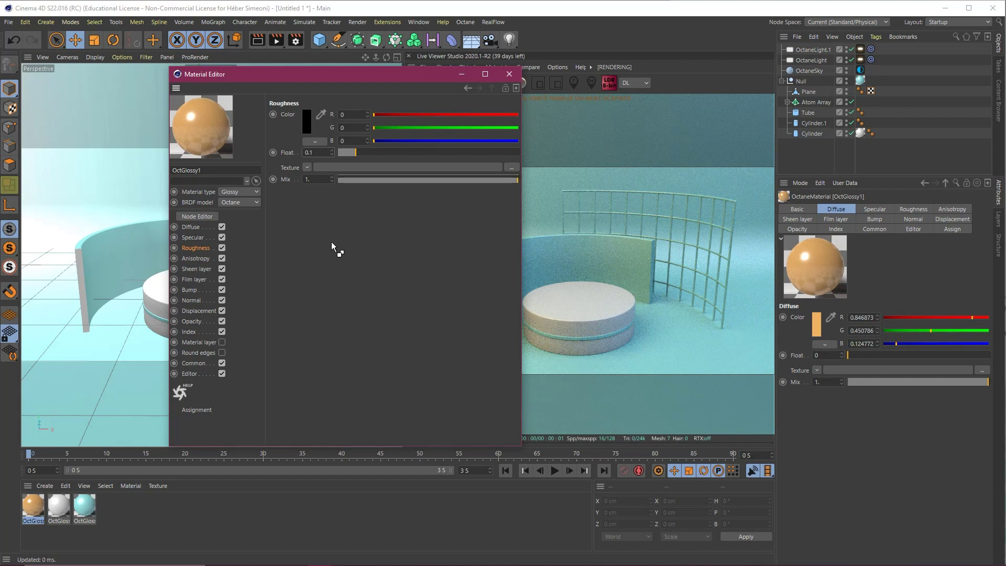
{"action": "mouse_move", "coordinate": [331, 243]}
{"action": "left_mouse_down"}
{"action": "mouse_move", "coordinate": [195, 144]}
{"action": "mouse_move", "coordinate": [209, 136]}
{"action": "left_mouse_up"}
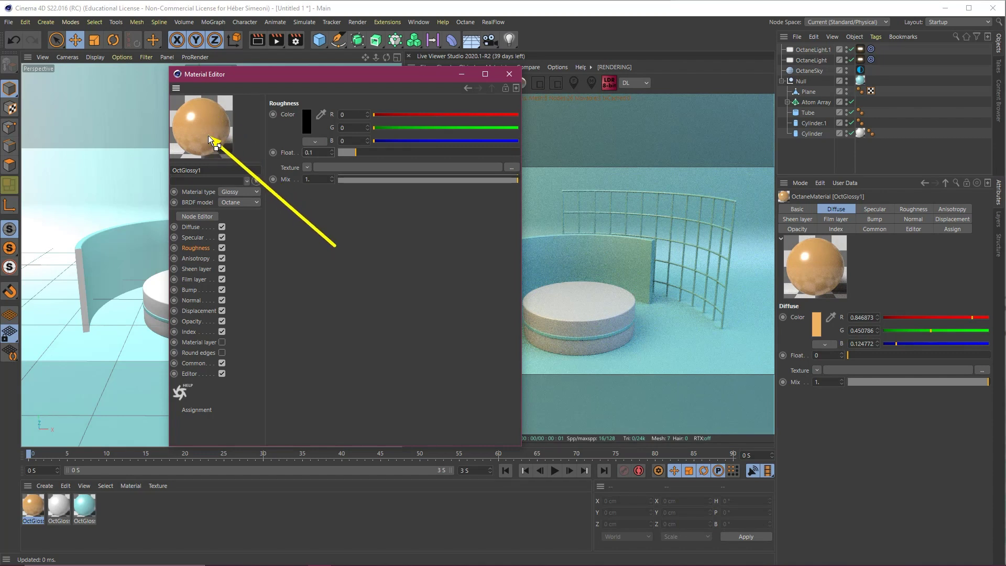
Make the orange material more reflective by setting its index to 5.
{"action": "left_click_drag", "start_coordinate": [209, 140], "coordinate": [190, 328]}
{"action": "left_click", "coordinate": [190, 331]}
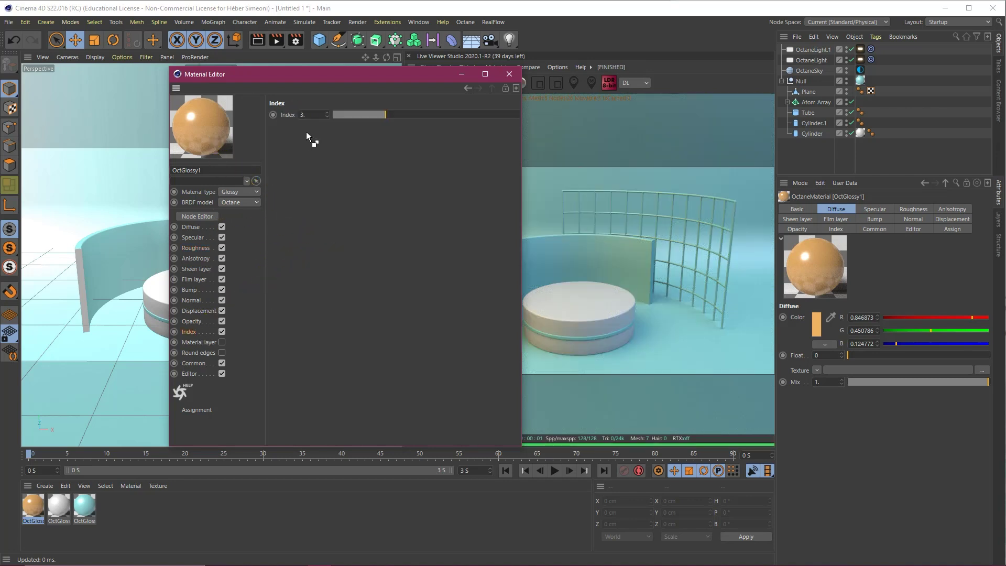
{"action": "type", "text": "5"}
{"action": "key", "text": "Return"}
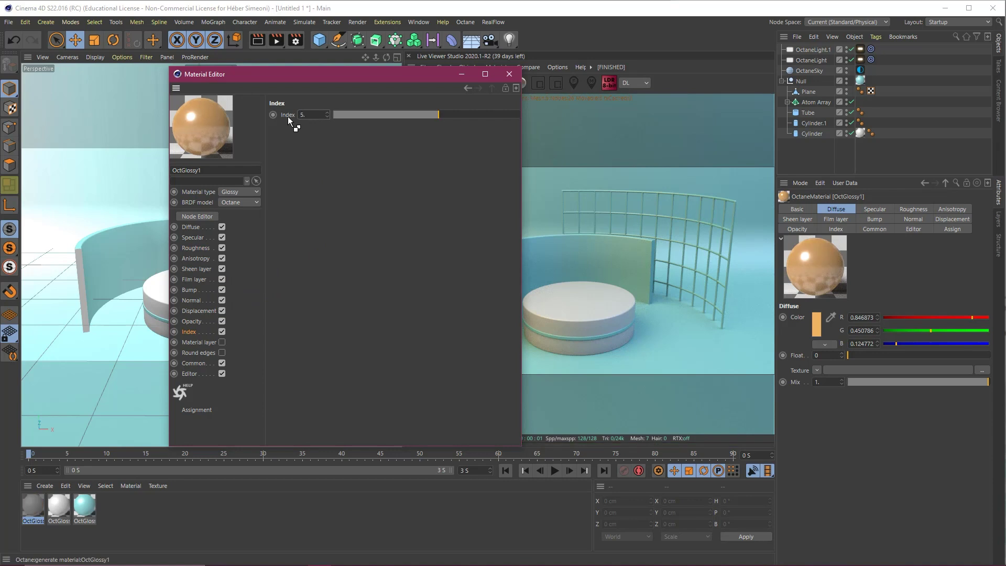
{"action": "left_click_drag", "start_coordinate": [399, 73], "coordinate": [337, 74]}
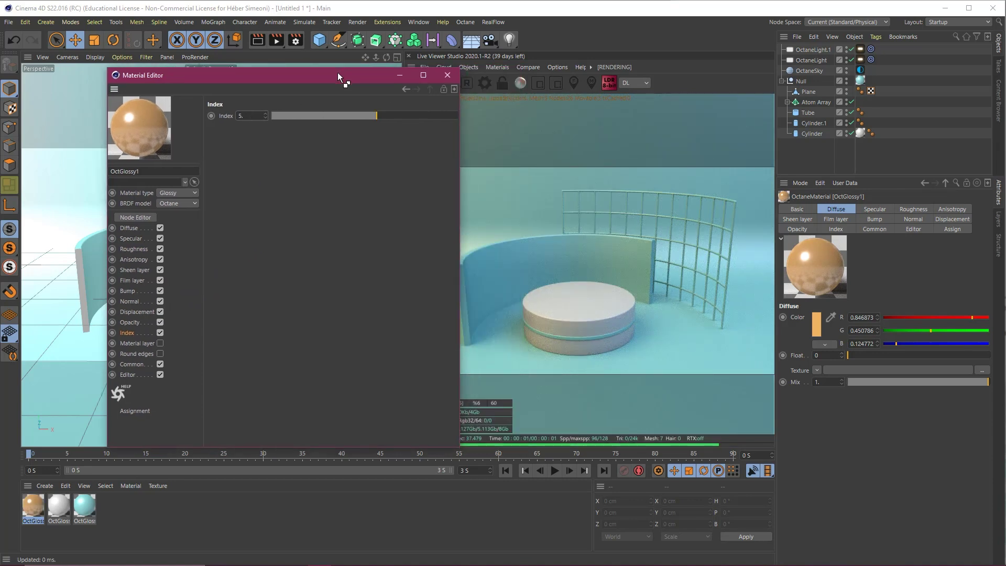
{"action": "left_click_drag", "start_coordinate": [228, 234], "coordinate": [246, 115]}
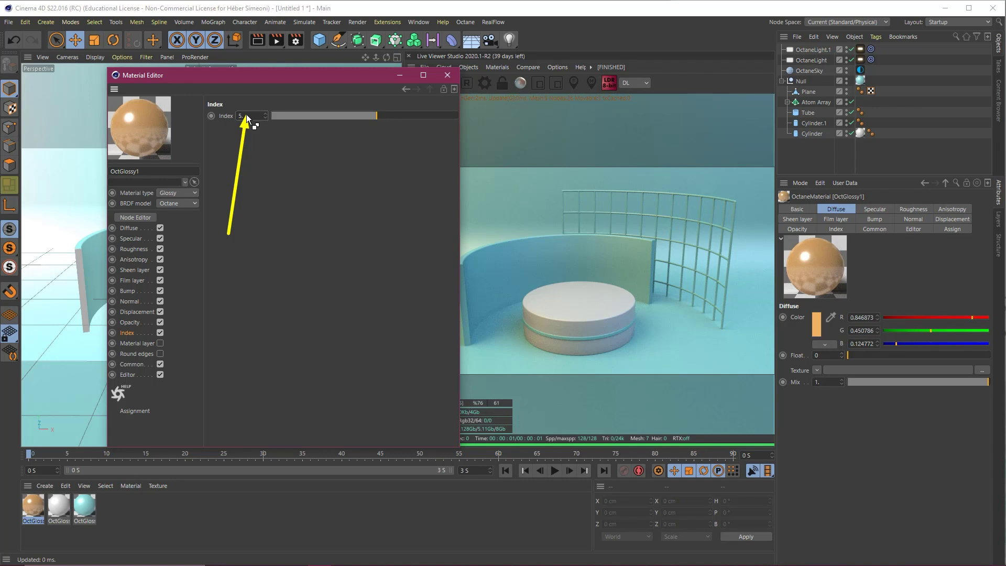
{"action": "left_click", "coordinate": [447, 74]}
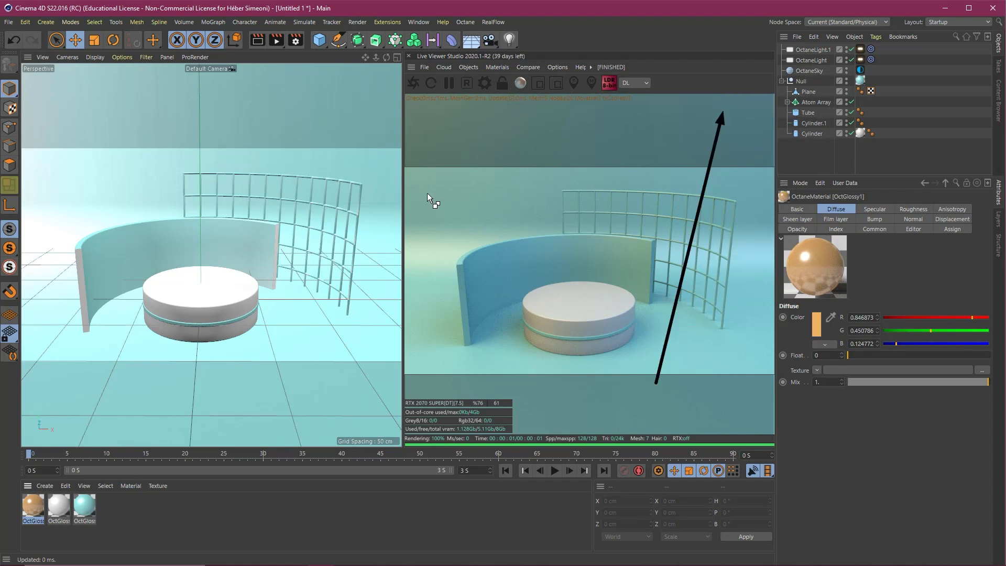
Apply the orange glossy material to the thin ring around the podium, Cylinder.1.
{"action": "left_click", "coordinate": [134, 515]}
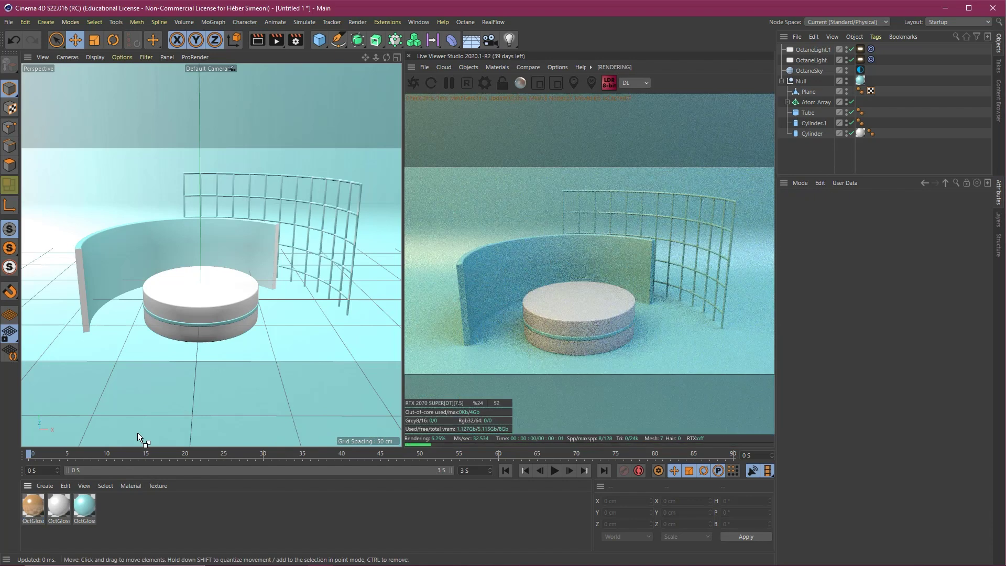
{"action": "left_click_drag", "start_coordinate": [41, 500], "coordinate": [207, 325]}
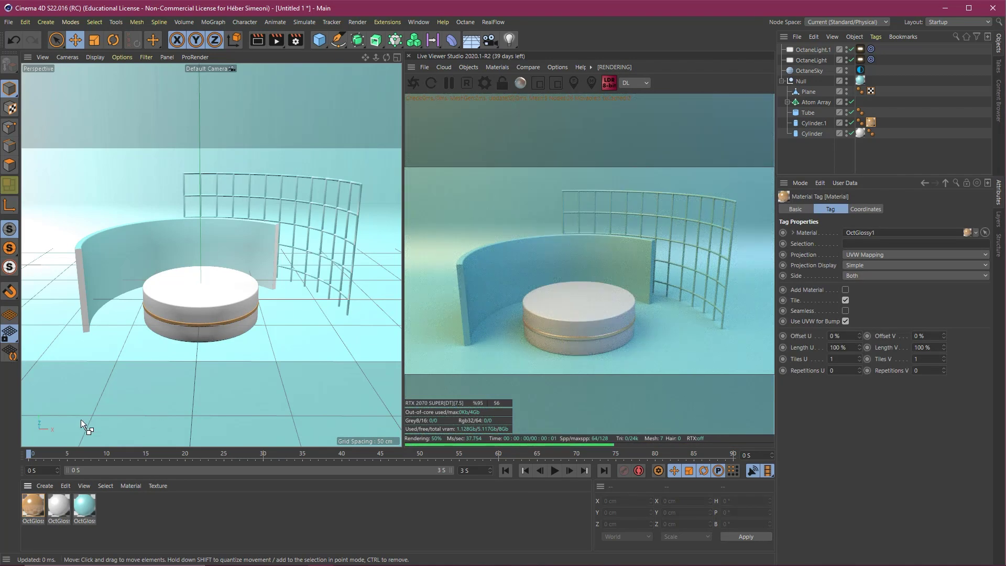
Apply the orange glossy material to the Atom Array lattice behind the podium.
{"action": "left_click_drag", "start_coordinate": [36, 503], "coordinate": [312, 202]}
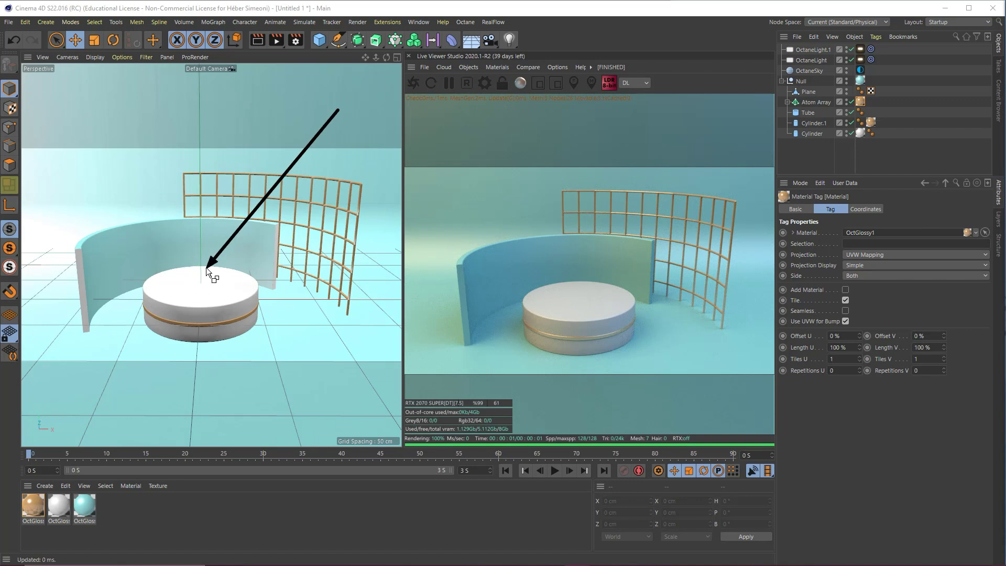
{"action": "left_click_drag", "start_coordinate": [53, 506], "coordinate": [201, 187]}
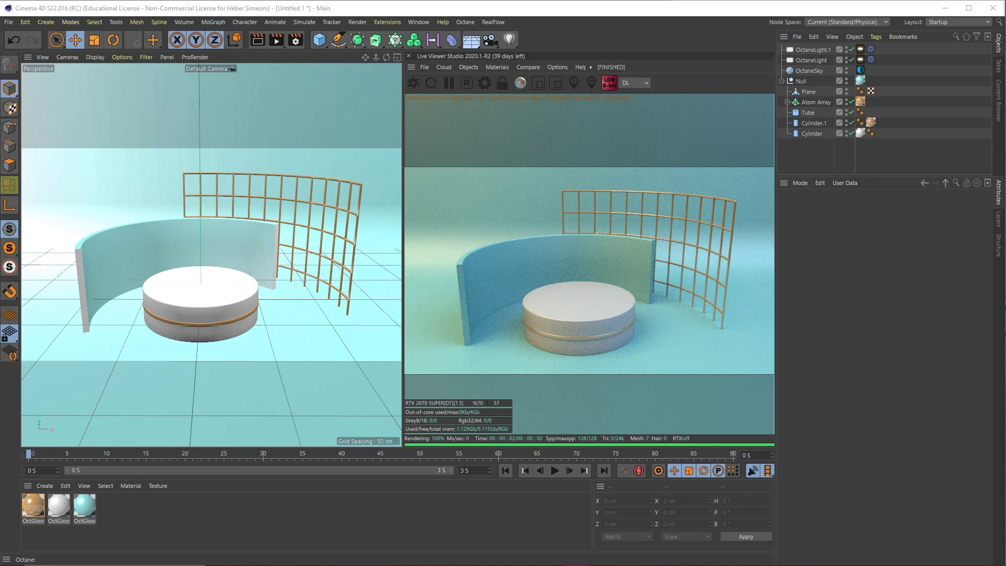
{"action": "left_click", "coordinate": [501, 497]}
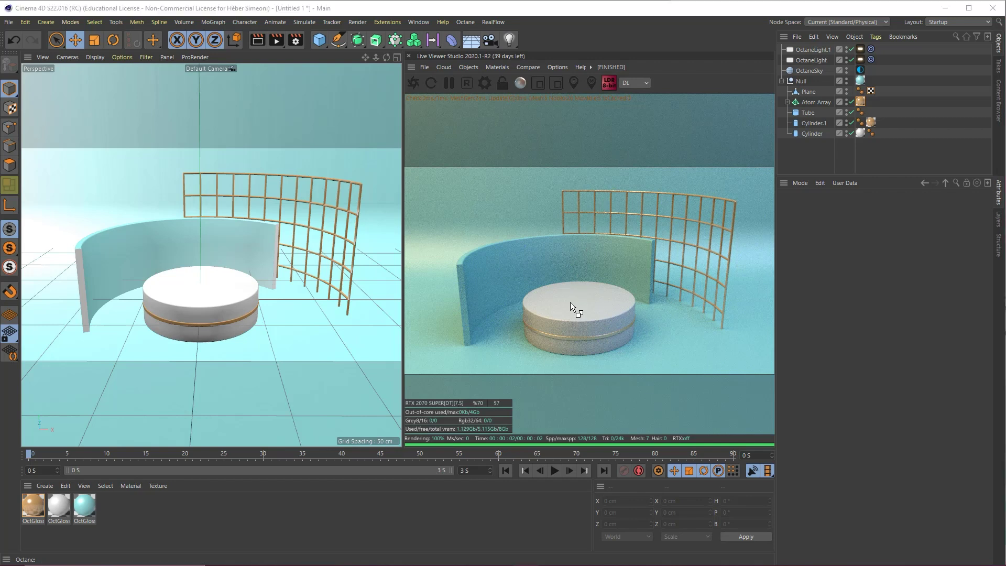
{"action": "left_click", "coordinate": [387, 22]}
{"action": "key", "text": "Escape"}
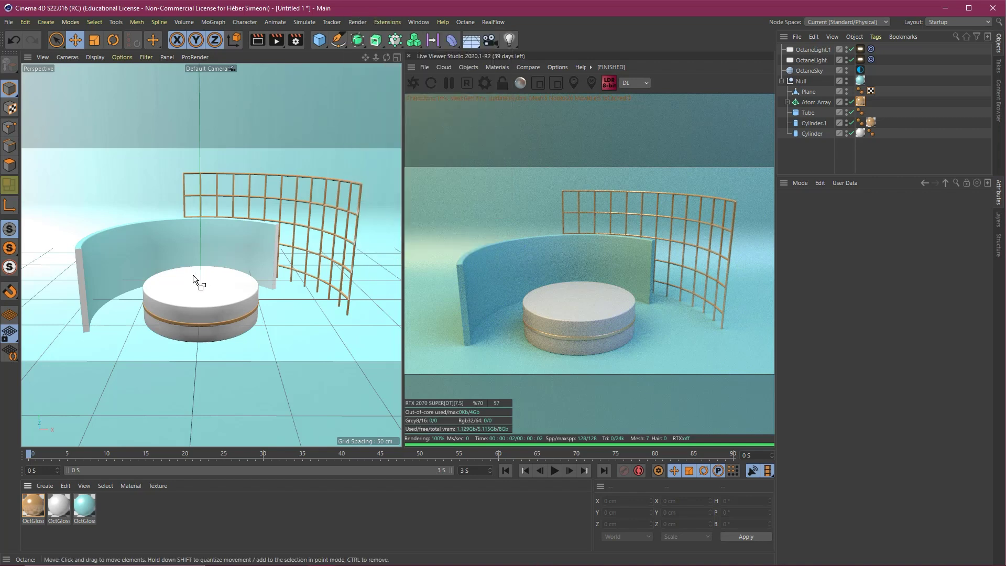
Open the project file cubo mario.c4d from the tutorial folder.
{"action": "mouse_move", "coordinate": [192, 297]}
{"action": "left_mouse_down"}
{"action": "mouse_move", "coordinate": [22, 62]}
{"action": "mouse_move", "coordinate": [16, 18]}
{"action": "mouse_move", "coordinate": [11, 29]}
{"action": "left_mouse_up"}
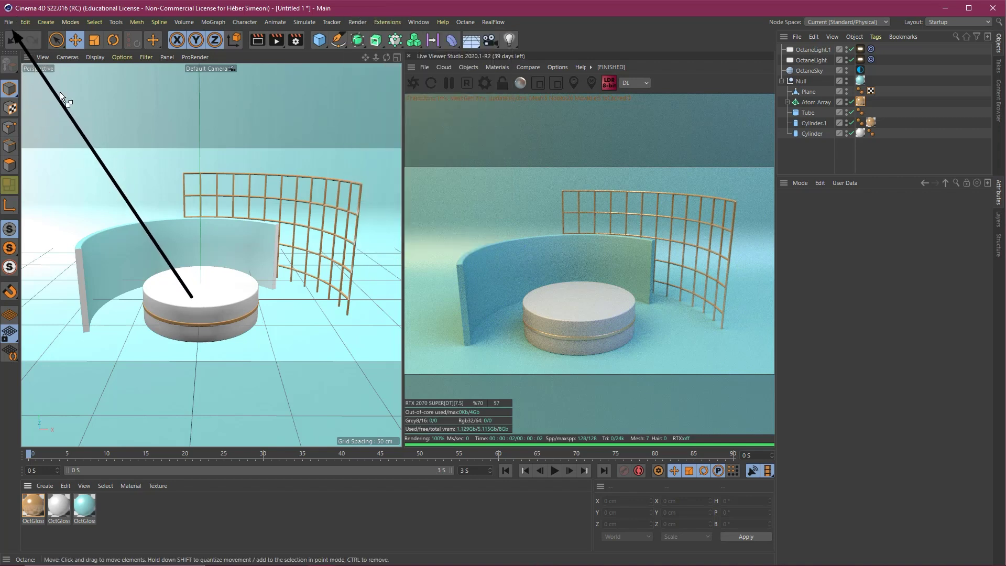
{"action": "left_click", "coordinate": [9, 22]}
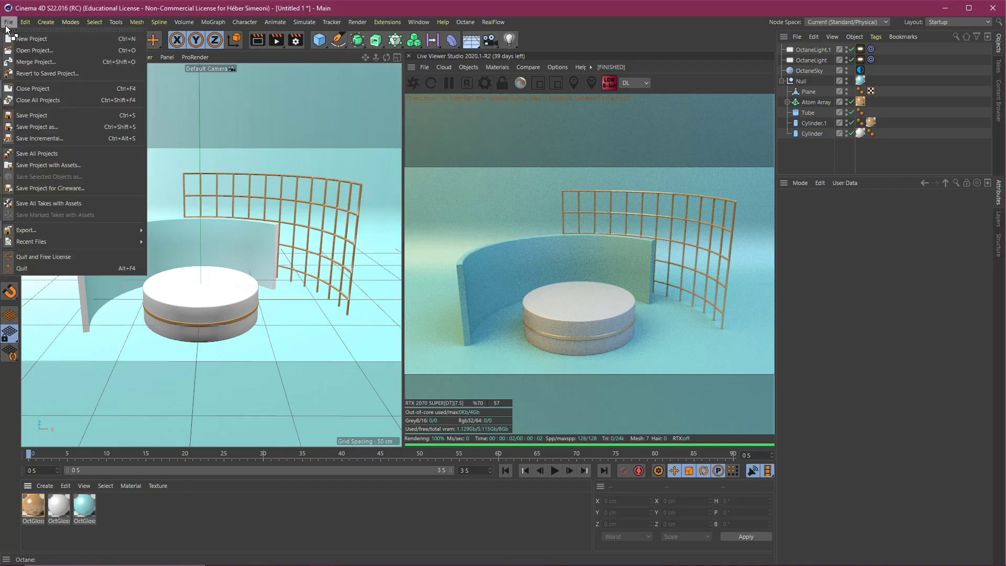
{"action": "left_click", "coordinate": [30, 50]}
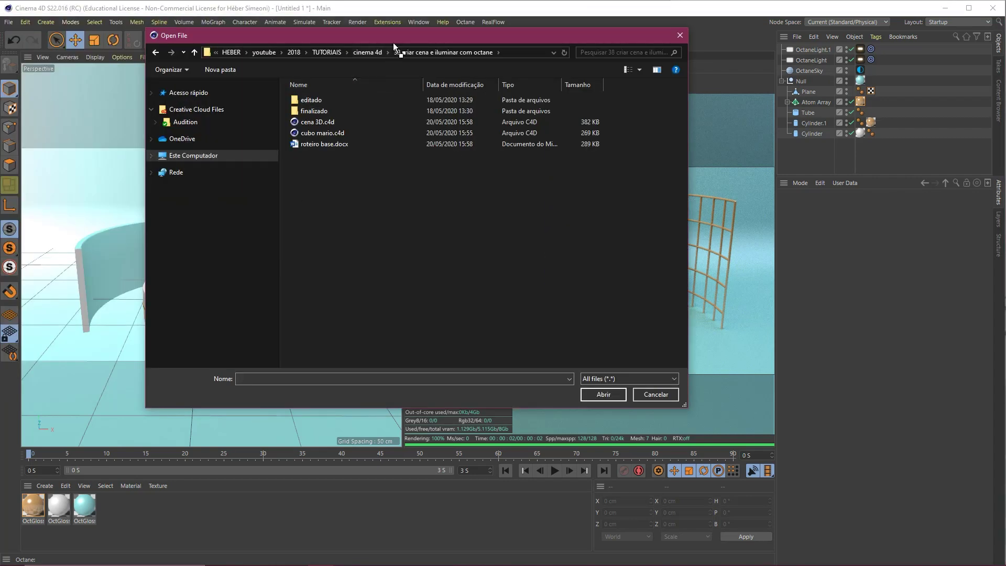
{"action": "left_click_drag", "start_coordinate": [393, 44], "coordinate": [439, 69]}
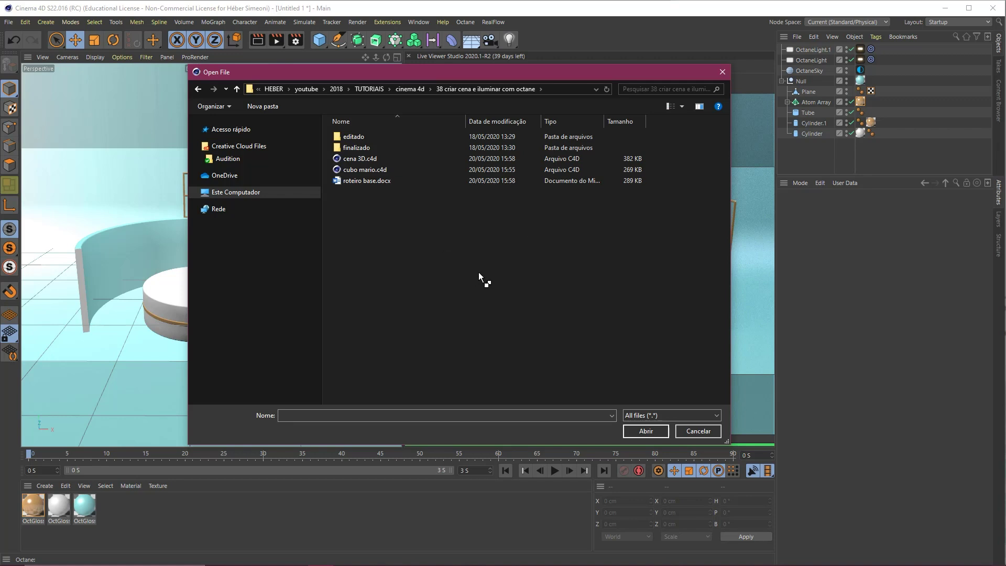
{"action": "mouse_move", "coordinate": [480, 303]}
{"action": "left_mouse_down"}
{"action": "mouse_move", "coordinate": [394, 201]}
{"action": "mouse_move", "coordinate": [387, 176]}
{"action": "left_mouse_up"}
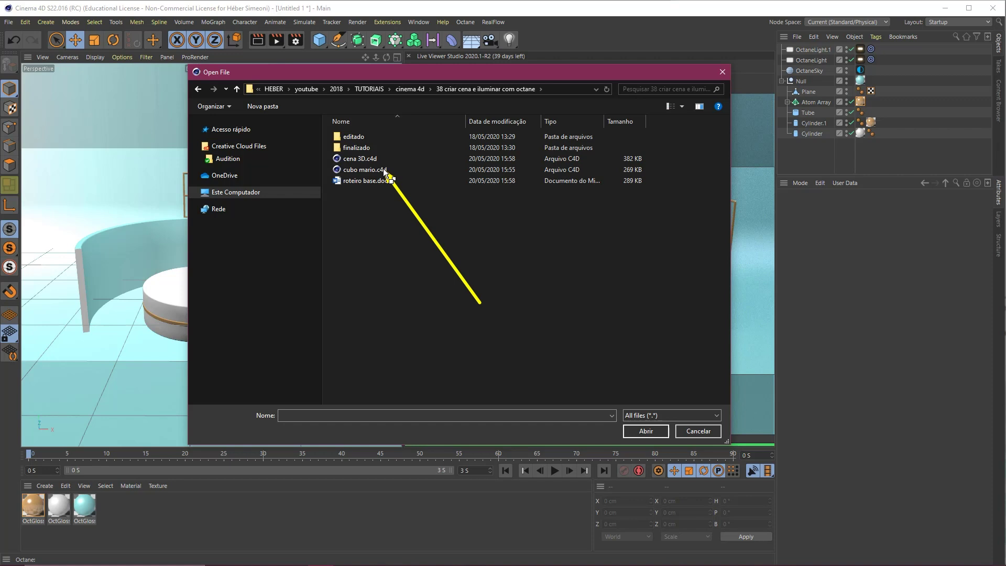
{"action": "left_click_drag", "start_coordinate": [386, 318], "coordinate": [366, 174]}
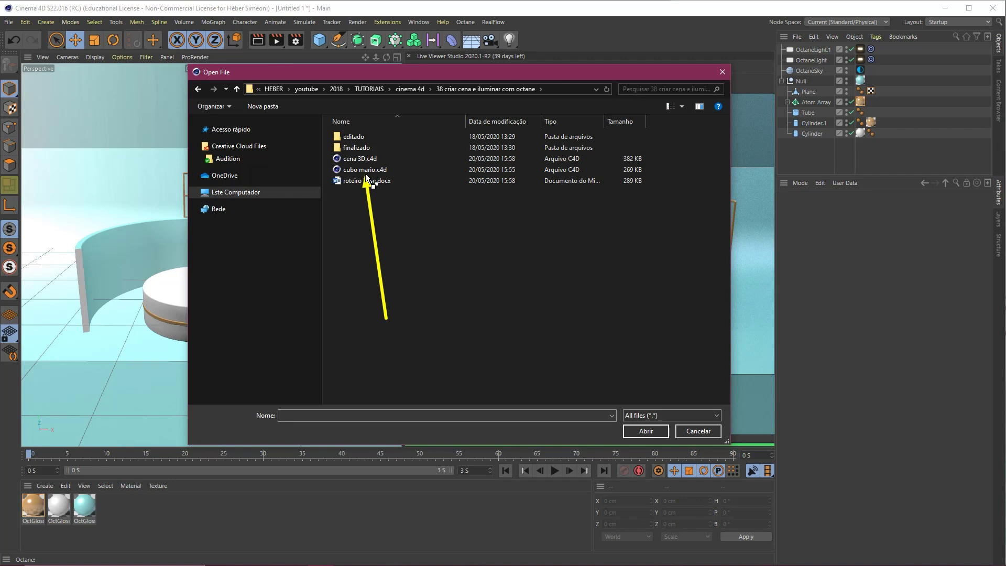
{"action": "left_click", "coordinate": [363, 170]}
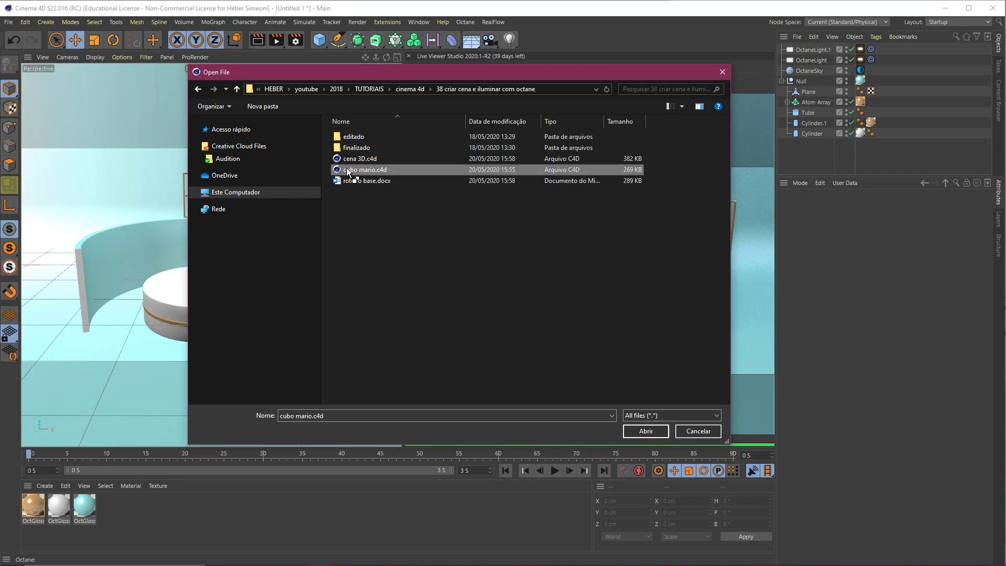
{"action": "double_click", "coordinate": [364, 170]}
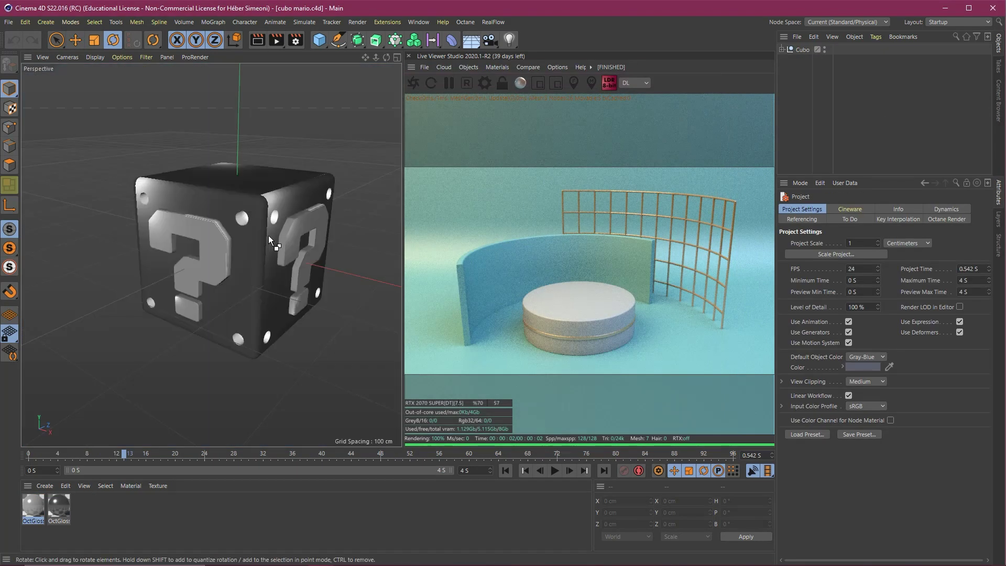
Copy the Cubo null from cubo mario.c4d and paste it into the Untitled 1 podium scene.
{"action": "mouse_move", "coordinate": [499, 264]}
{"action": "left_mouse_down"}
{"action": "mouse_move", "coordinate": [806, 52]}
{"action": "mouse_move", "coordinate": [798, 54]}
{"action": "mouse_move", "coordinate": [889, 34]}
{"action": "mouse_move", "coordinate": [901, 46]}
{"action": "mouse_move", "coordinate": [600, 256]}
{"action": "mouse_move", "coordinate": [621, 227]}
{"action": "left_mouse_up"}
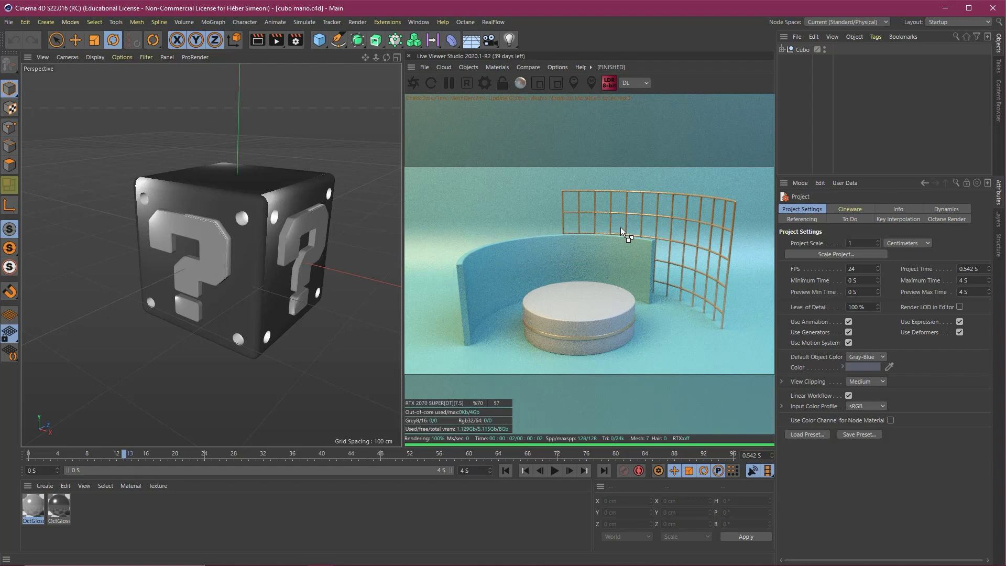
{"action": "left_click_drag", "start_coordinate": [359, 242], "coordinate": [416, 102]}
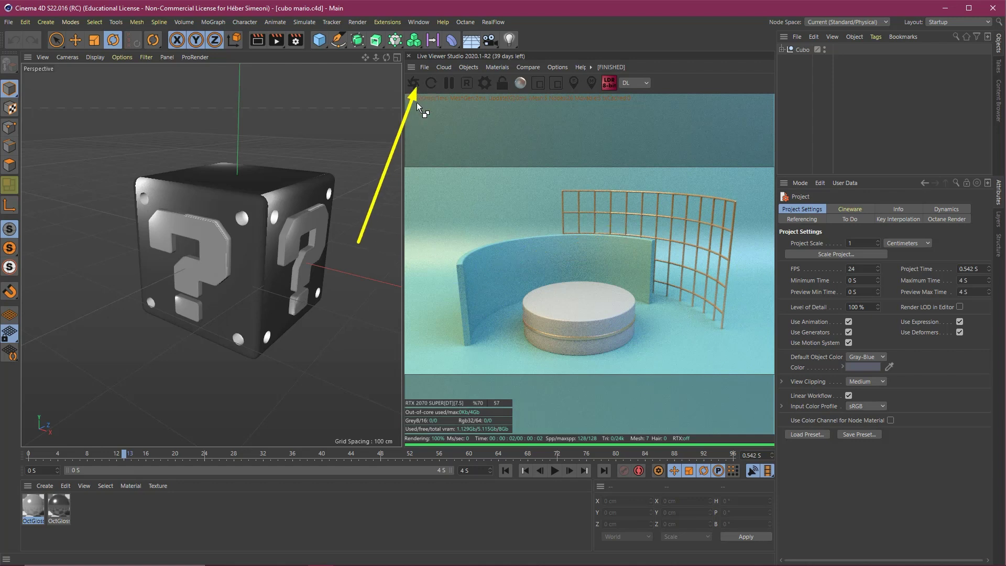
{"action": "mouse_move", "coordinate": [628, 271]}
{"action": "left_mouse_down"}
{"action": "mouse_move", "coordinate": [878, 49]}
{"action": "mouse_move", "coordinate": [803, 51]}
{"action": "left_mouse_up"}
{"action": "left_click", "coordinate": [802, 51]}
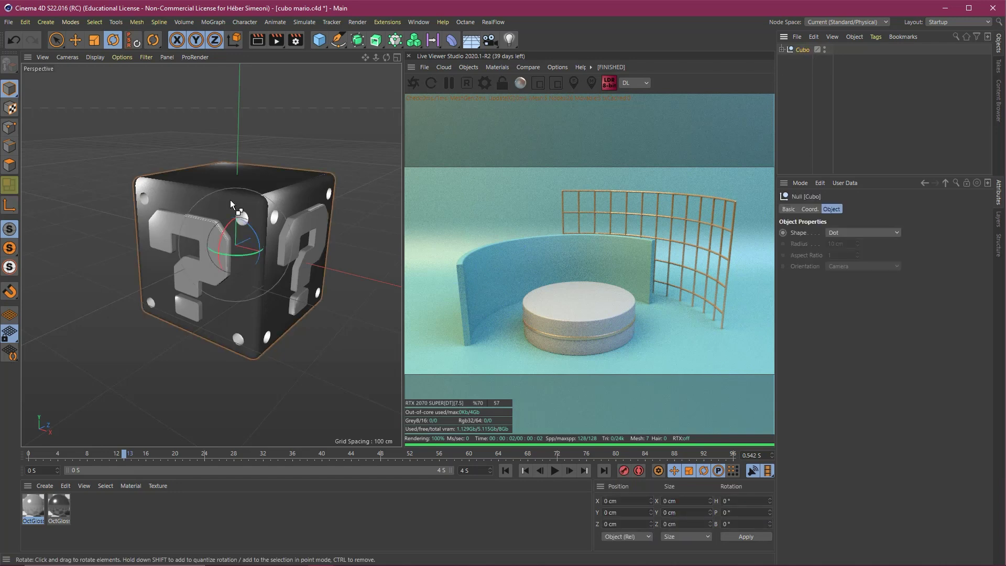
{"action": "left_click", "coordinate": [419, 21]}
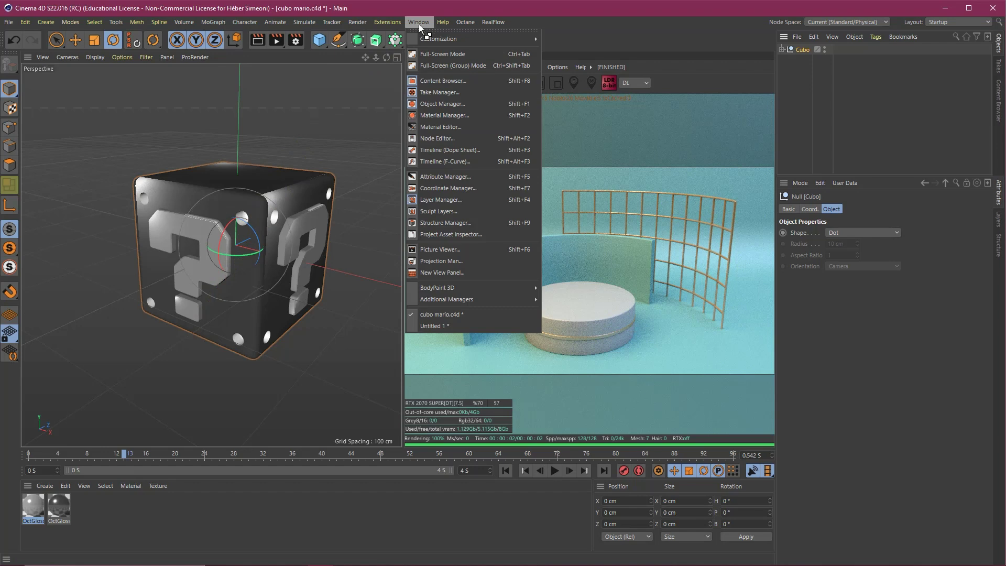
{"action": "left_click", "coordinate": [429, 326]}
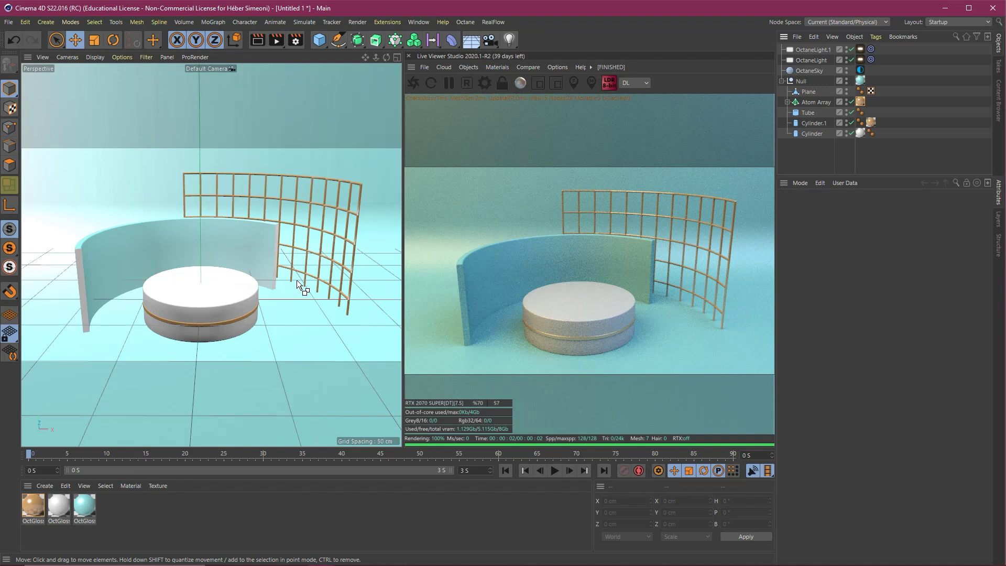
{"action": "key", "text": "ctrl+v"}
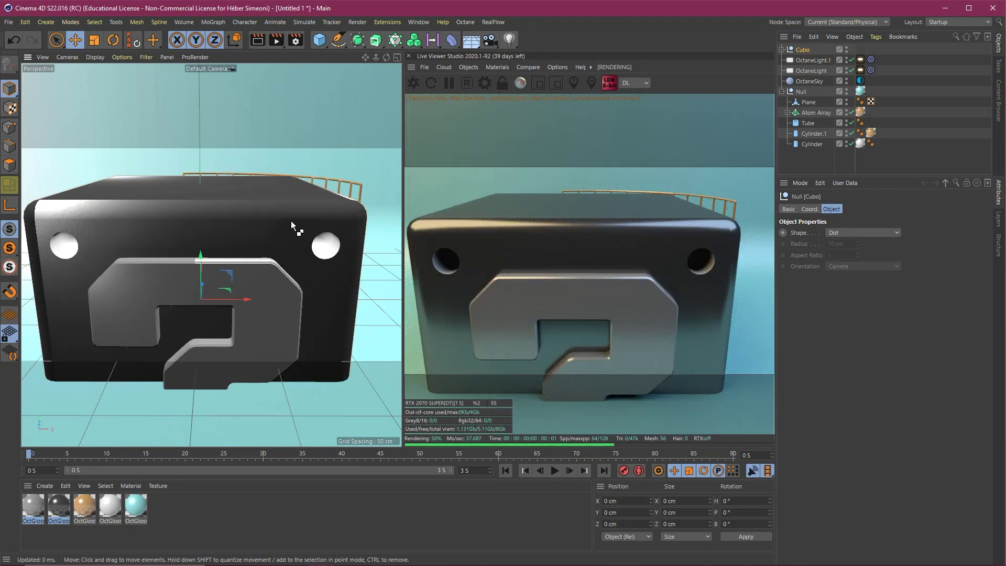
Shrink the Cubo object to fit the podium's width and raise it to about Y 54.6 cm.
{"action": "mouse_move", "coordinate": [126, 305]}
{"action": "left_mouse_down"}
{"action": "mouse_move", "coordinate": [147, 72]}
{"action": "mouse_move", "coordinate": [86, 45]}
{"action": "mouse_move", "coordinate": [110, 50]}
{"action": "mouse_move", "coordinate": [92, 79]}
{"action": "mouse_move", "coordinate": [75, 39]}
{"action": "mouse_move", "coordinate": [114, 47]}
{"action": "mouse_move", "coordinate": [94, 49]}
{"action": "left_mouse_up"}
{"action": "left_click", "coordinate": [94, 40]}
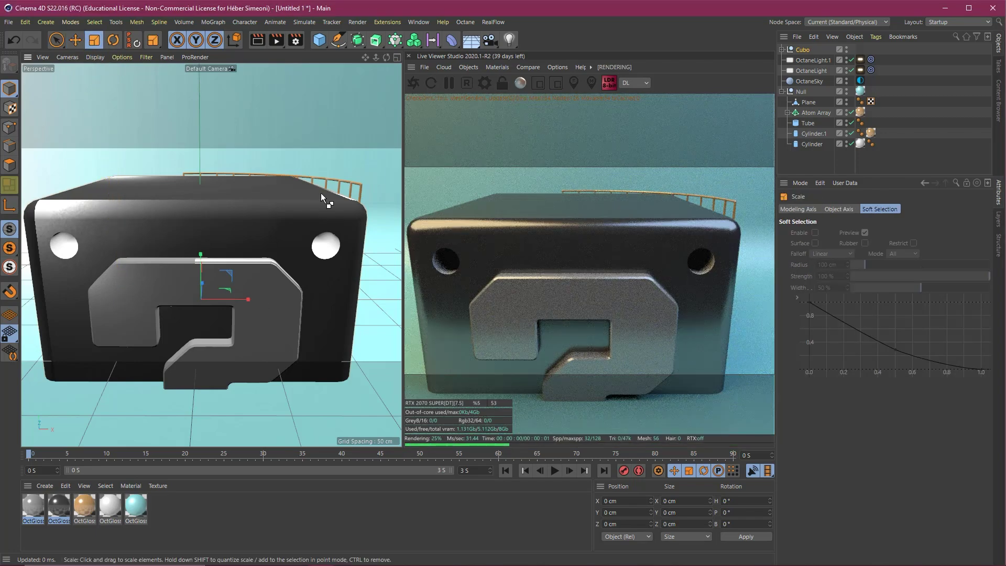
{"action": "left_click_drag", "start_coordinate": [295, 183], "coordinate": [134, 319]}
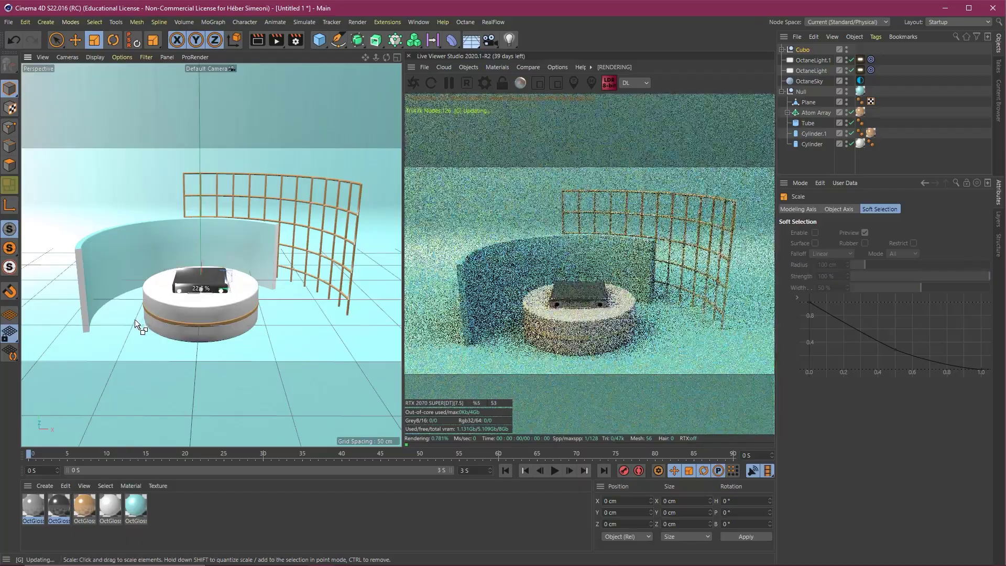
{"action": "key", "text": "e"}
{"action": "left_click_drag", "start_coordinate": [200, 256], "coordinate": [200, 204]}
{"action": "key", "text": "t"}
{"action": "left_click_drag", "start_coordinate": [273, 167], "coordinate": [332, 112]}
Lift the cube to about Y 64.4 cm above the podium and rotate it to about H -41°, P -15°, B -20°.
{"action": "key", "text": "e"}
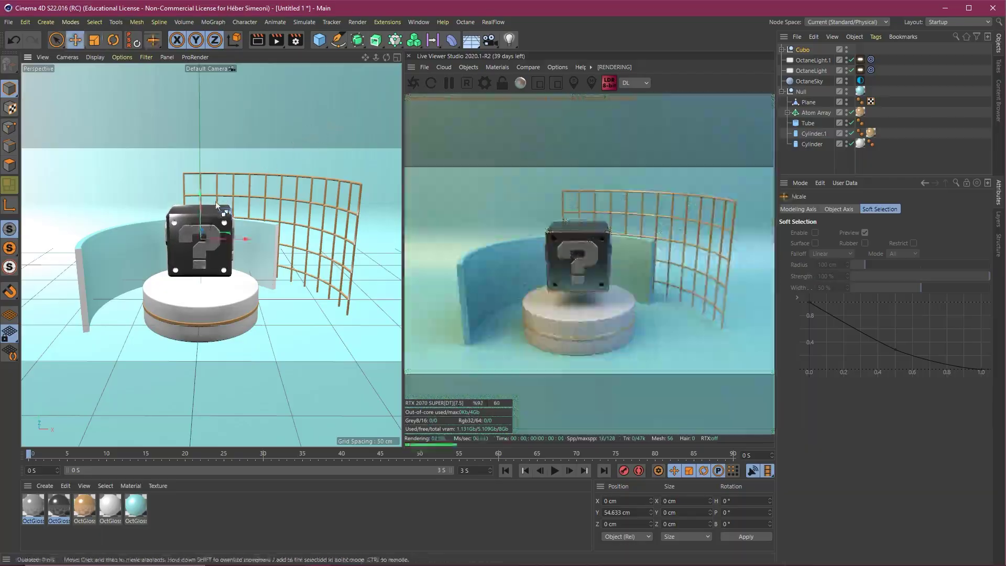
{"action": "left_click_drag", "start_coordinate": [198, 190], "coordinate": [198, 177]}
{"action": "key", "text": "r"}
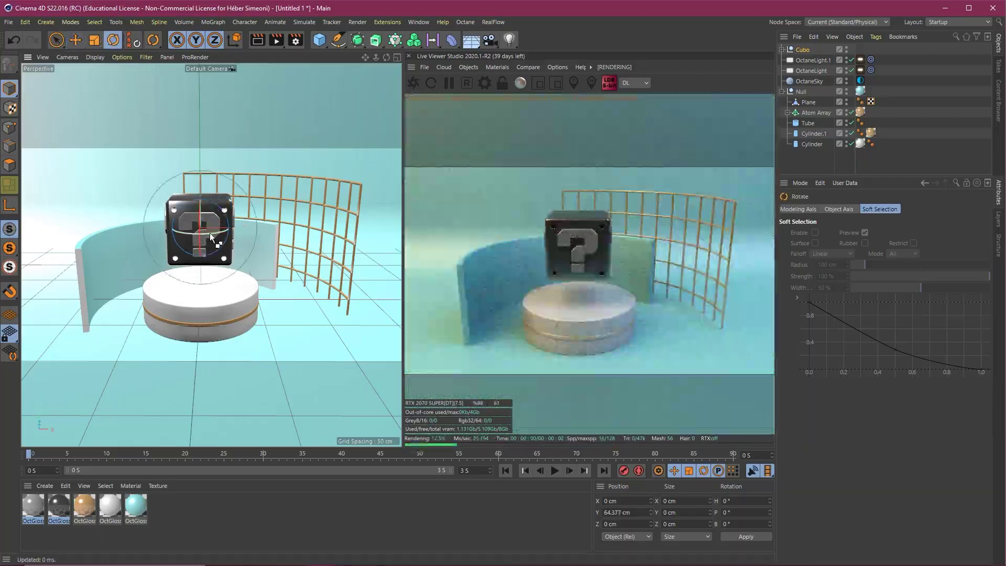
{"action": "left_click_drag", "start_coordinate": [210, 233], "coordinate": [184, 209]}
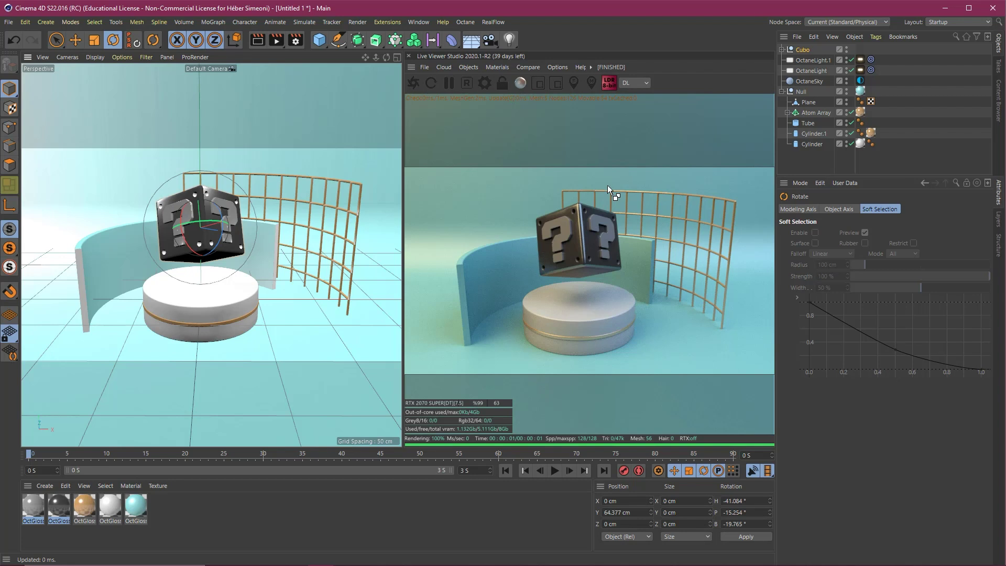
{"action": "mouse_move", "coordinate": [376, 142]}
{"action": "left_mouse_down"}
{"action": "mouse_move", "coordinate": [503, 222]}
{"action": "mouse_move", "coordinate": [506, 300]}
{"action": "mouse_move", "coordinate": [639, 209]}
{"action": "mouse_move", "coordinate": [679, 331]}
{"action": "mouse_move", "coordinate": [480, 301]}
{"action": "mouse_move", "coordinate": [643, 246]}
{"action": "mouse_move", "coordinate": [575, 199]}
{"action": "mouse_move", "coordinate": [639, 212]}
{"action": "mouse_move", "coordinate": [531, 315]}
{"action": "mouse_move", "coordinate": [561, 232]}
{"action": "left_mouse_up"}
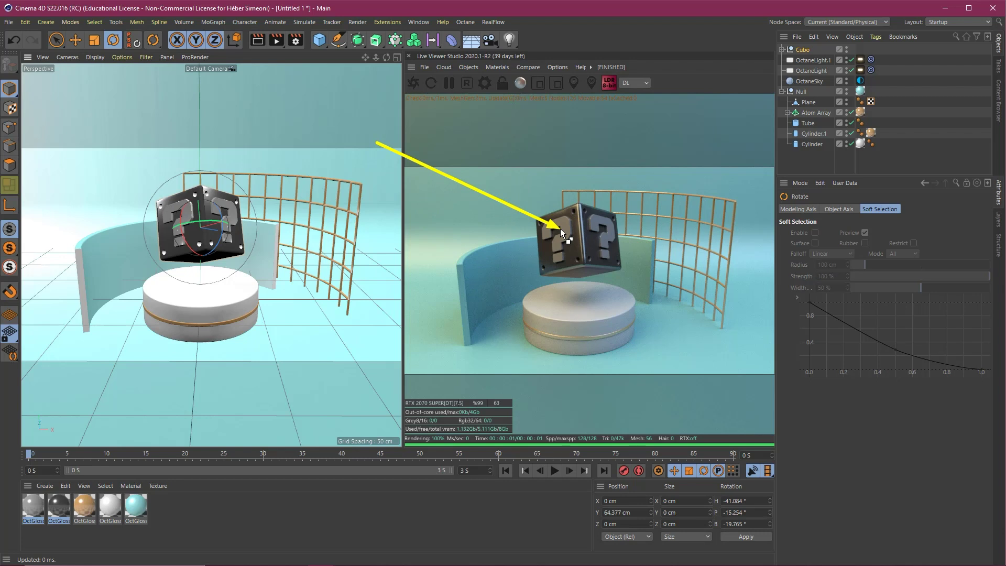
{"action": "left_click_drag", "start_coordinate": [561, 231], "coordinate": [561, 232]}
{"action": "mouse_move", "coordinate": [427, 147]}
{"action": "left_mouse_down"}
{"action": "mouse_move", "coordinate": [476, 260]}
{"action": "mouse_move", "coordinate": [650, 276]}
{"action": "mouse_move", "coordinate": [494, 287]}
{"action": "mouse_move", "coordinate": [658, 200]}
{"action": "mouse_move", "coordinate": [501, 165]}
{"action": "mouse_move", "coordinate": [548, 220]}
{"action": "left_mouse_up"}
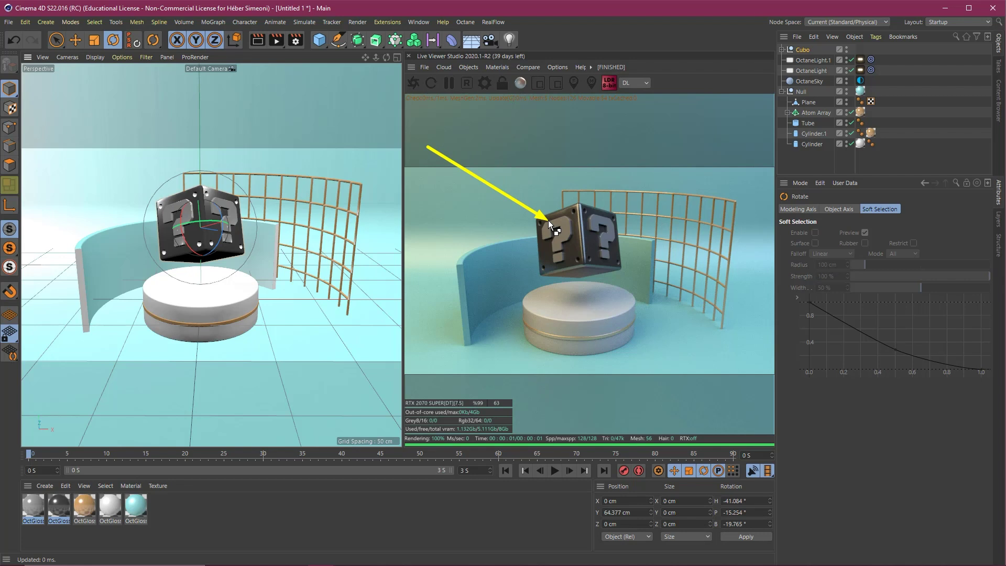
{"action": "key", "text": "Escape"}
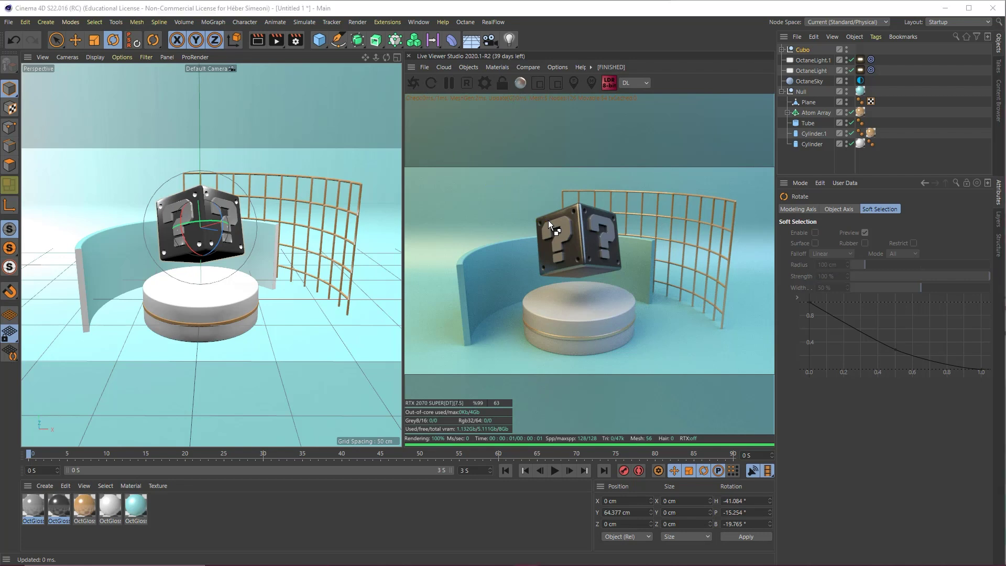
{"action": "left_click", "coordinate": [498, 4]}
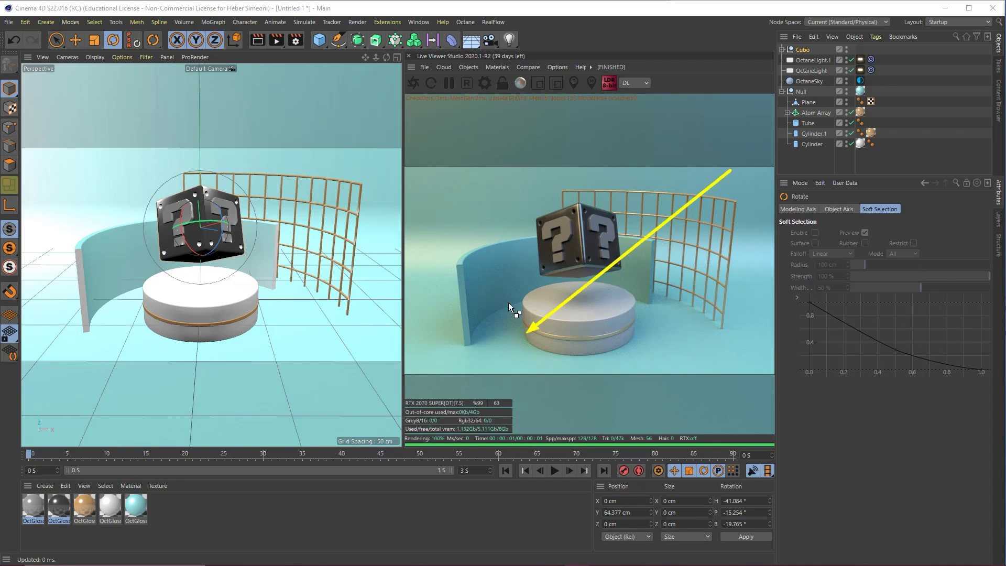
{"action": "mouse_move", "coordinate": [576, 297]}
{"action": "left_mouse_down"}
{"action": "mouse_move", "coordinate": [577, 308]}
{"action": "mouse_move", "coordinate": [425, 286]}
{"action": "mouse_move", "coordinate": [484, 270]}
{"action": "left_mouse_up"}
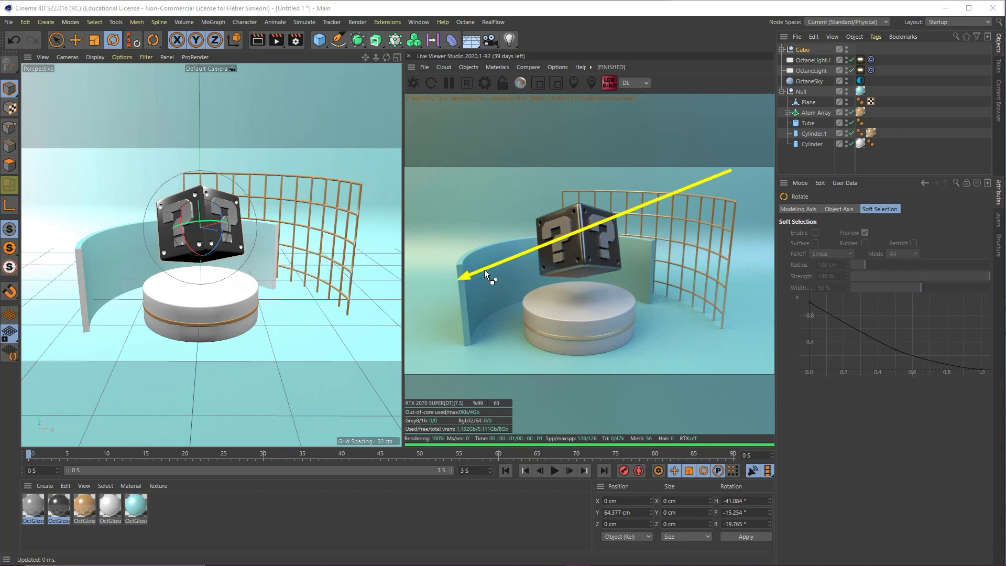